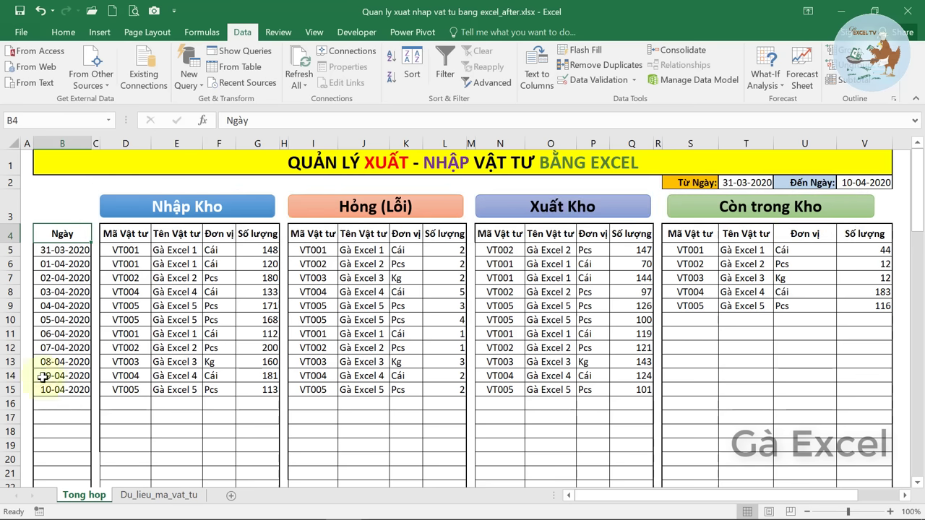
Enter the receipt date 11-04-2020 in B16.
{"action": "left_click", "coordinate": [52, 404]}
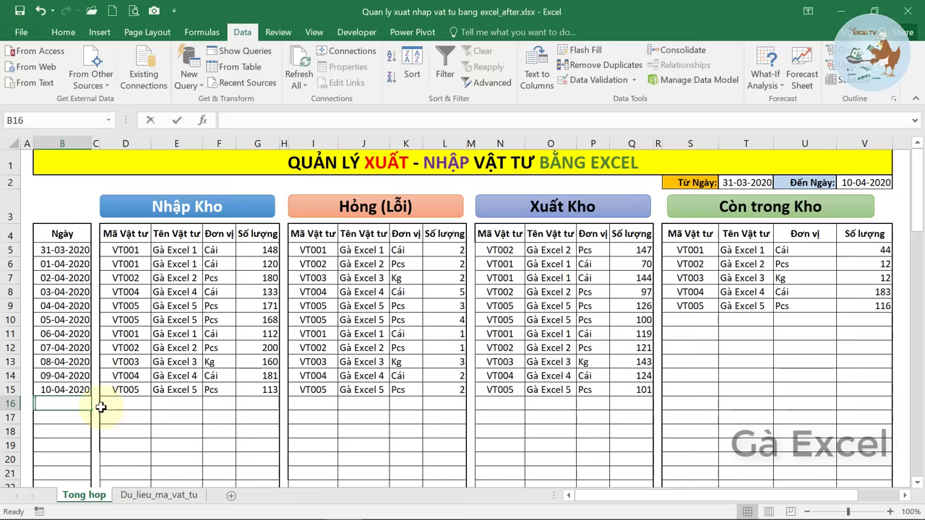
{"action": "type", "text": "4-11"}
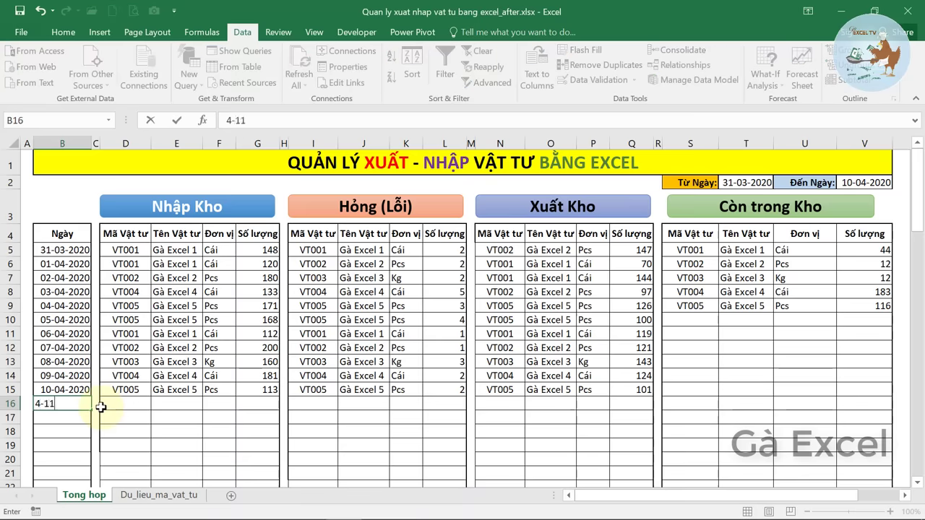
{"action": "type", "text": "/2020"}
{"action": "key", "text": "Return"}
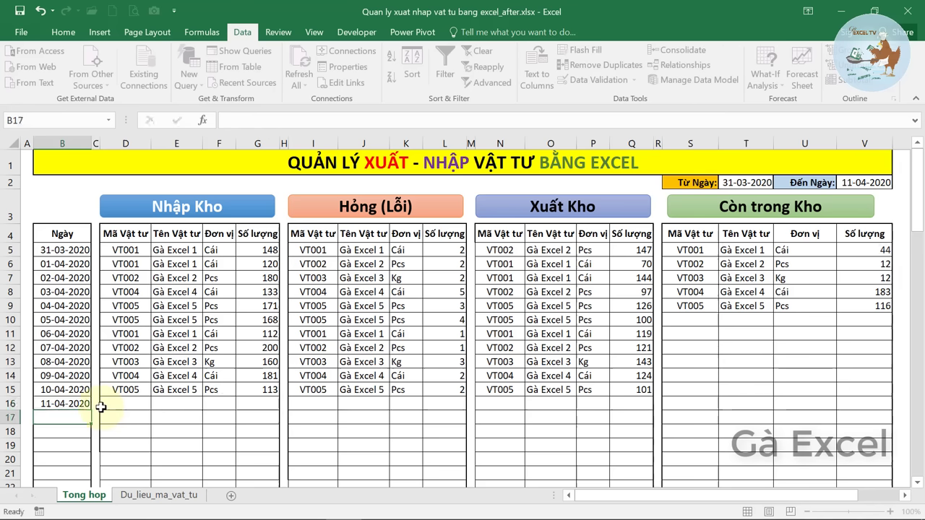
{"action": "key", "text": "Up"}
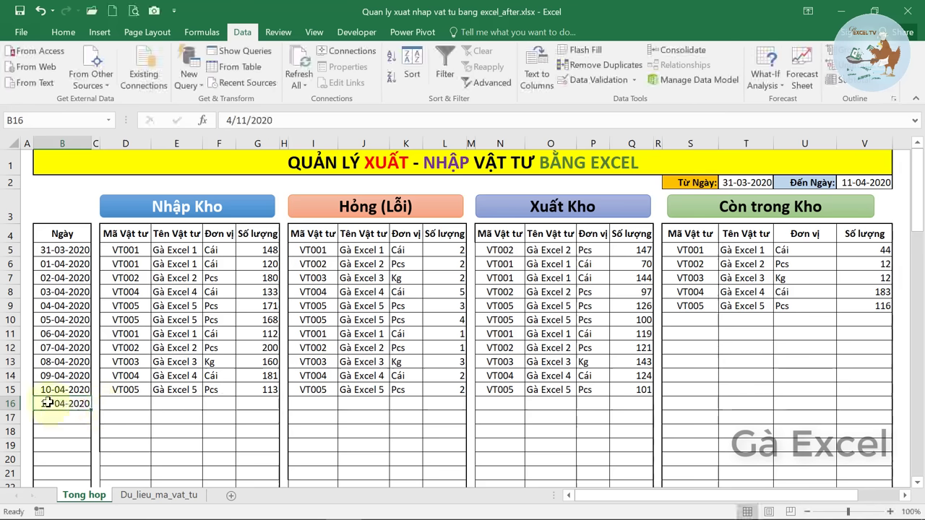
Set D16's item code to VT002 after reviewing the Du_lieu_ma_vat_tu code, name and unit columns.
{"action": "left_click", "coordinate": [124, 404]}
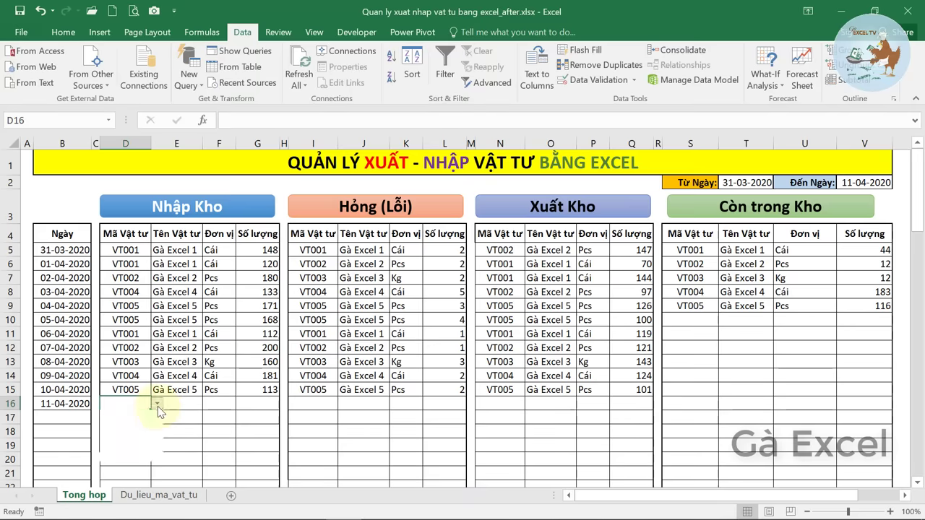
{"action": "left_click", "coordinate": [157, 406]}
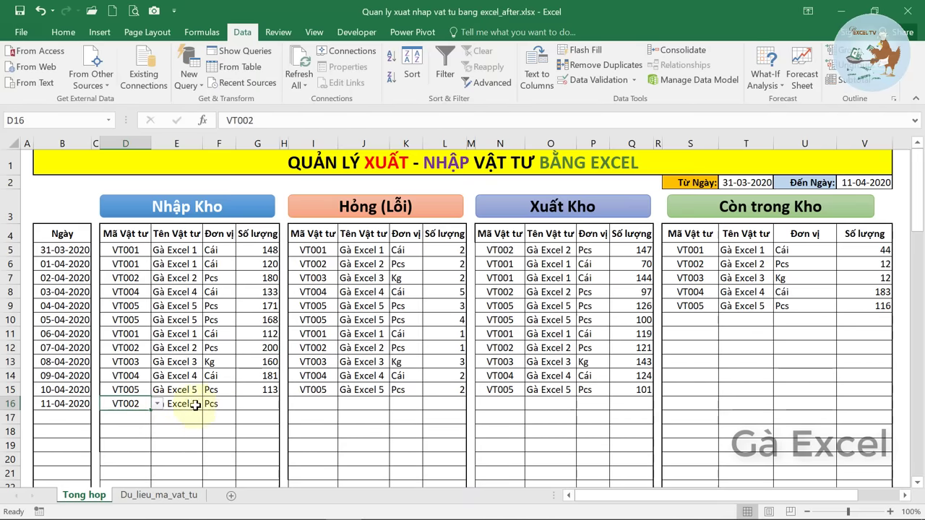
{"action": "left_click", "coordinate": [171, 497]}
{"action": "left_click", "coordinate": [138, 211]}
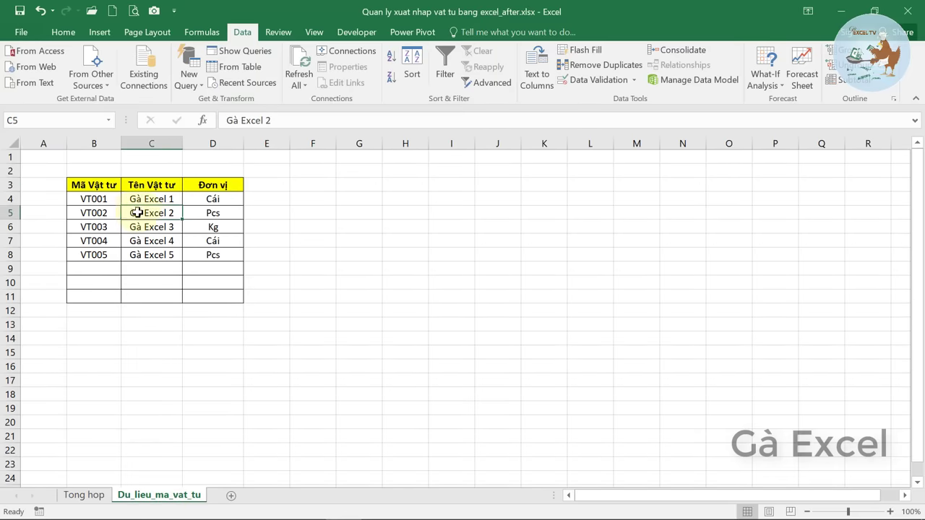
{"action": "left_click", "coordinate": [103, 185]}
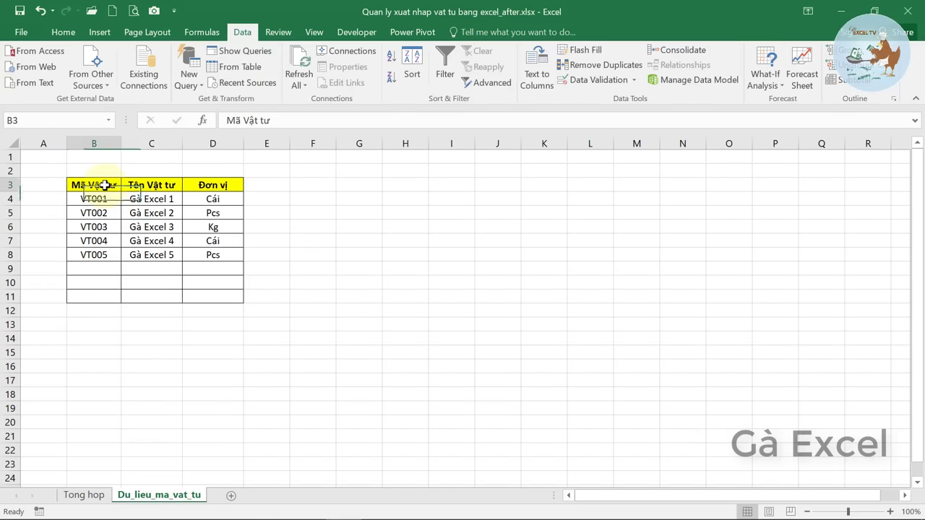
{"action": "left_click", "coordinate": [170, 185]}
{"action": "left_click", "coordinate": [215, 189]}
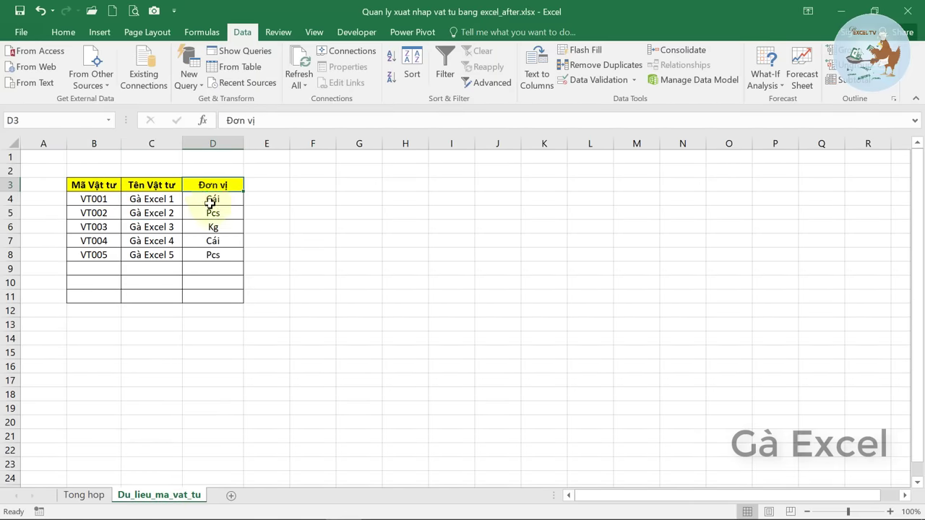
{"action": "left_click", "coordinate": [81, 496]}
Enter 190 as the received quantity in G16.
{"action": "left_click", "coordinate": [251, 404]}
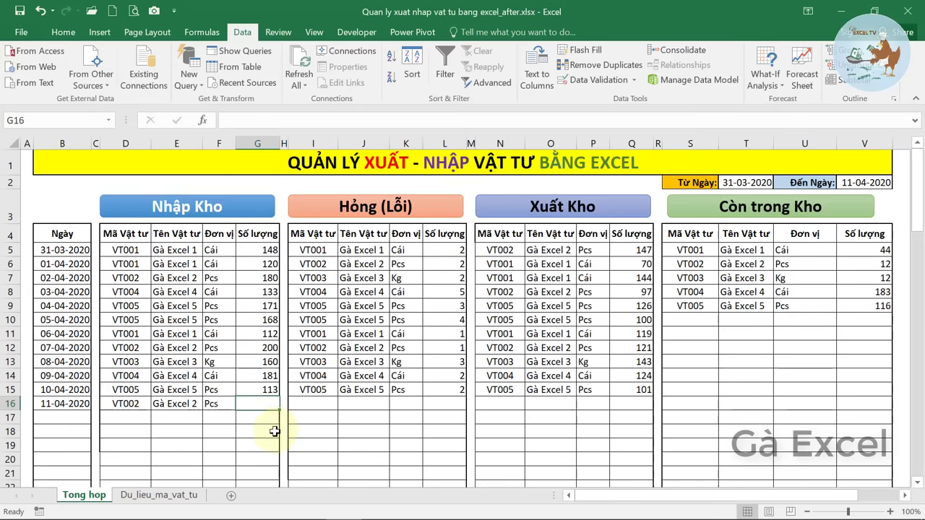
{"action": "type", "text": "190"}
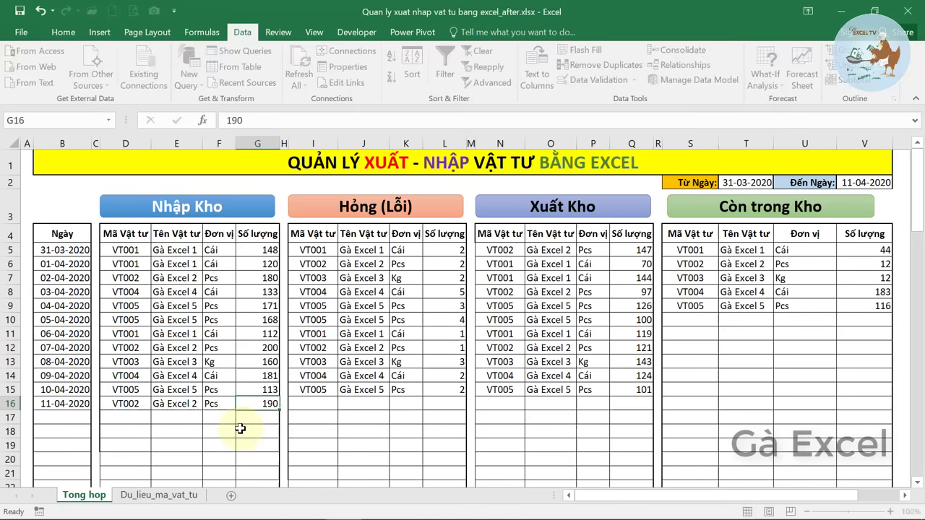
{"action": "key", "text": "ctrl+Return"}
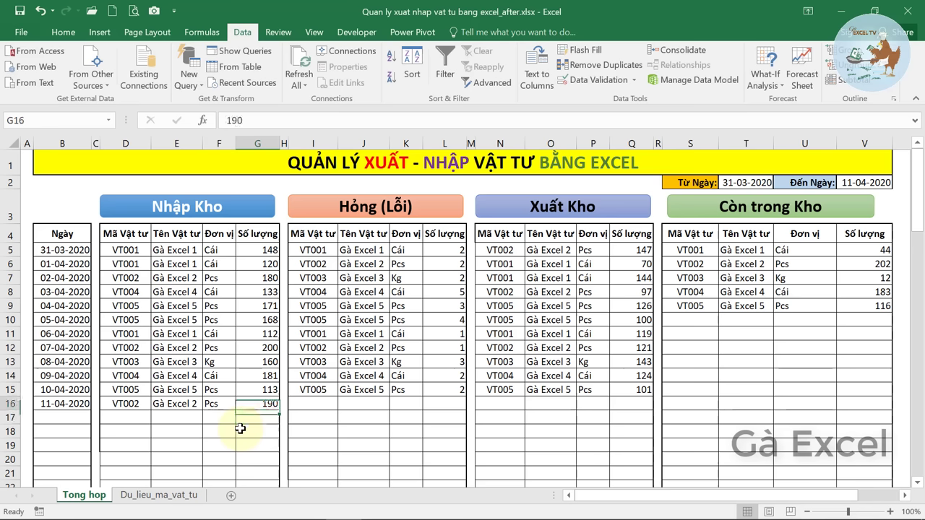
{"action": "left_click", "coordinate": [321, 406]}
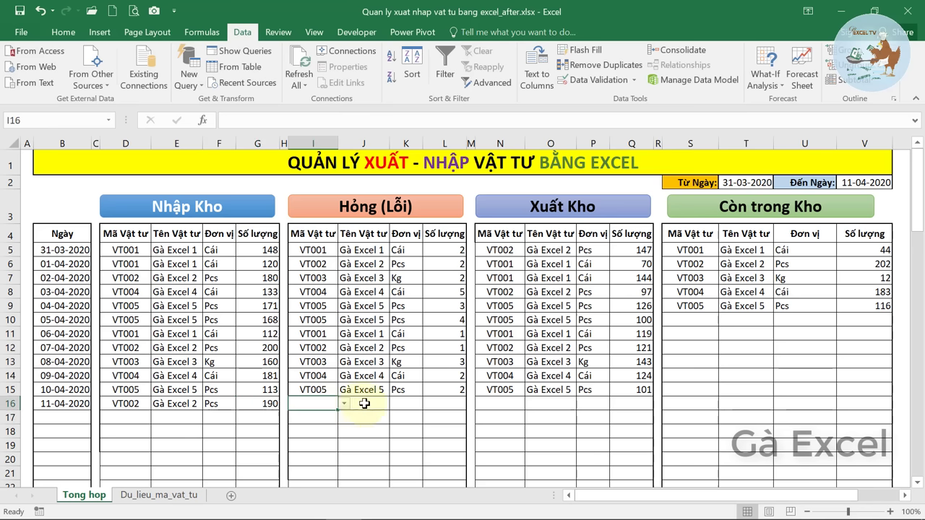
Log 1 damaged VT005 in I16 and L16, then review the U6 and V6 formulas.
{"action": "left_click", "coordinate": [344, 405]}
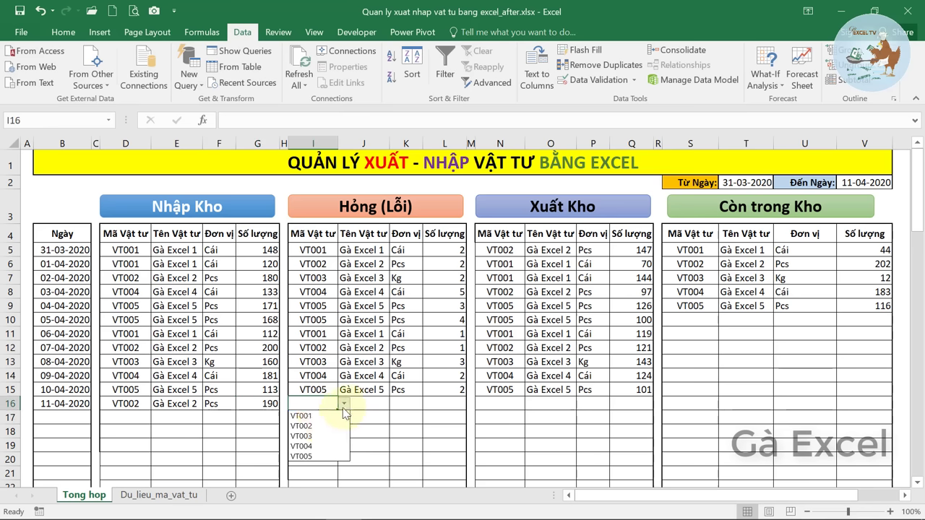
{"action": "left_click", "coordinate": [318, 456]}
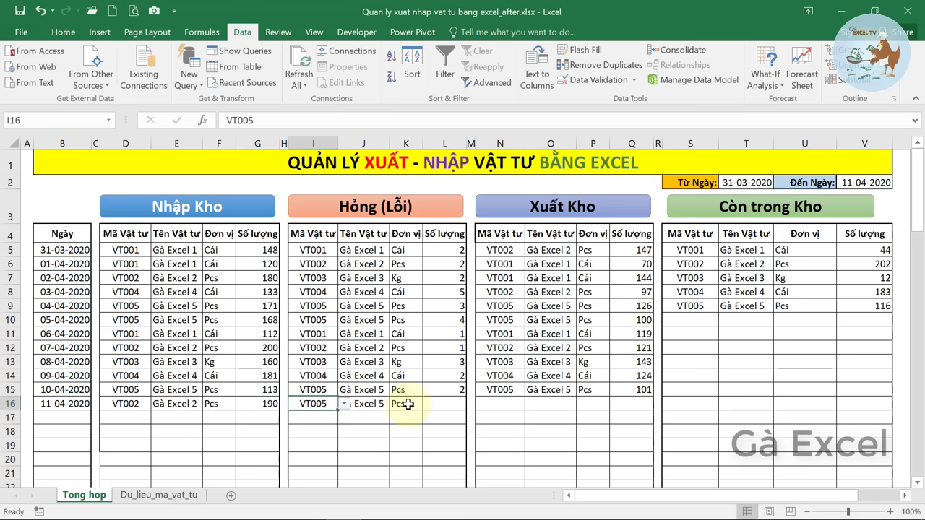
{"action": "left_click", "coordinate": [448, 403]}
{"action": "type", "text": "1"}
{"action": "left_click", "coordinate": [514, 406]}
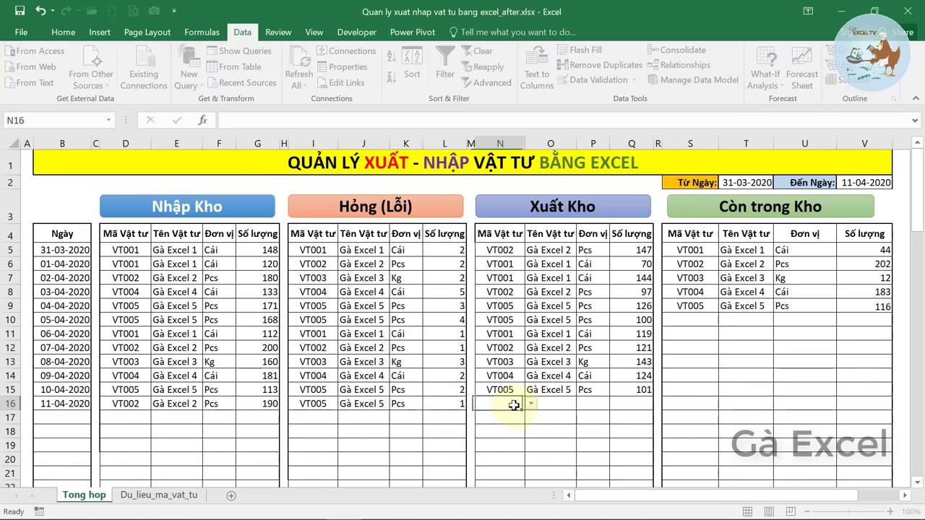
{"action": "left_click", "coordinate": [781, 264]}
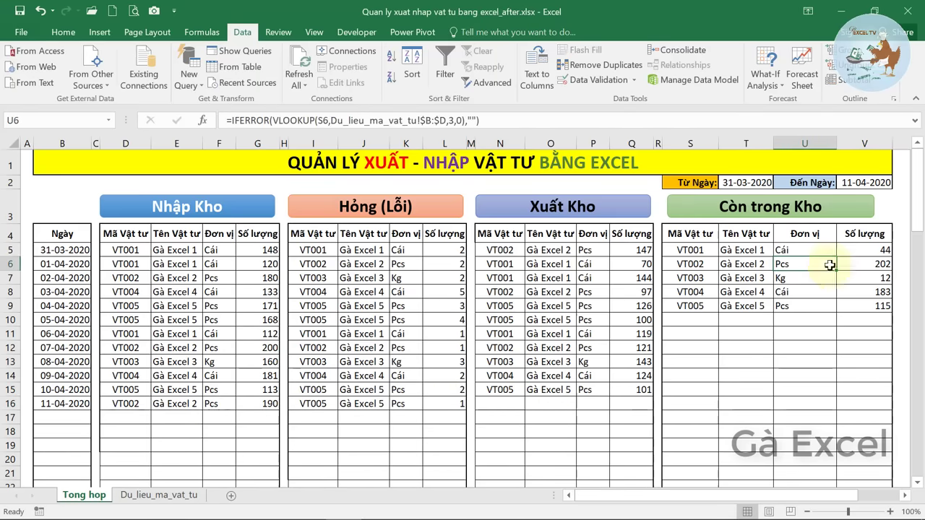
{"action": "left_click", "coordinate": [875, 264]}
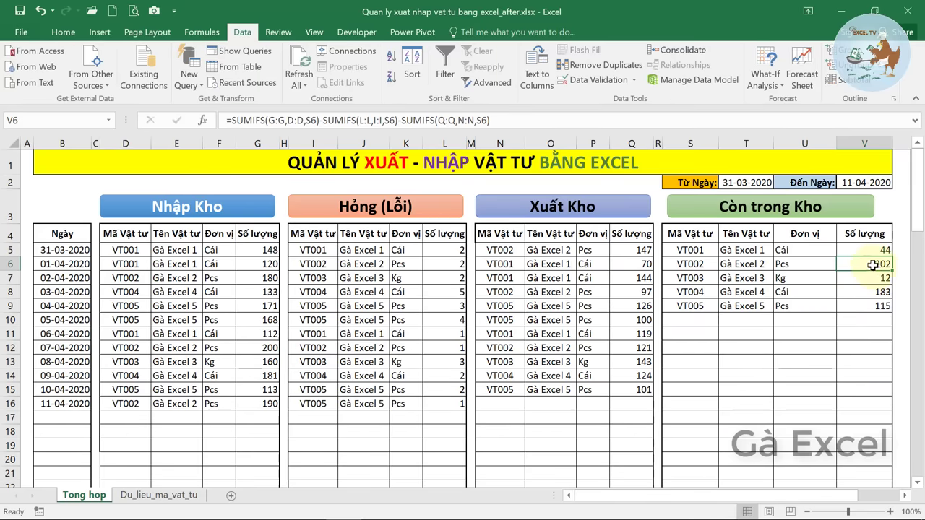
Record a second 11-04-2020 receipt of 80 VT004 in row 17.
{"action": "left_click", "coordinate": [60, 419]}
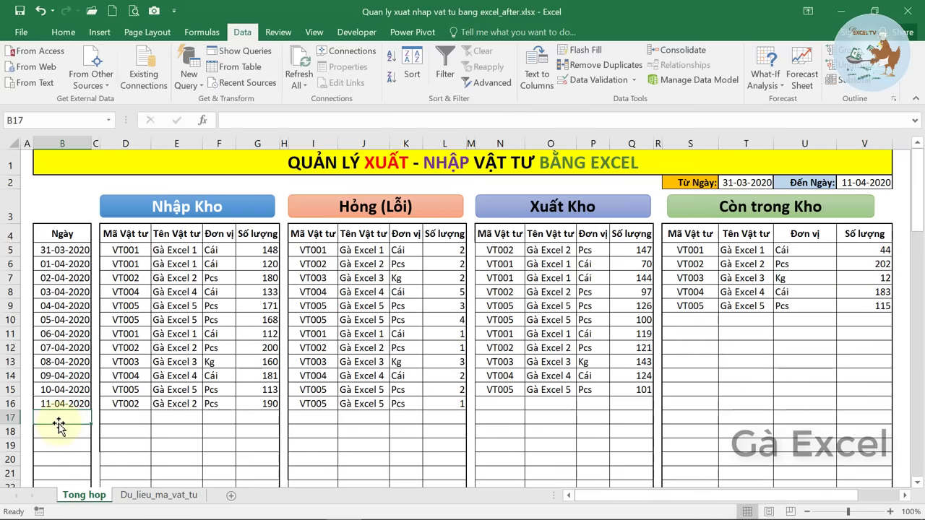
{"action": "type", "text": "04"}
{"action": "type", "text": "11"}
{"action": "left_click", "coordinate": [117, 420]}
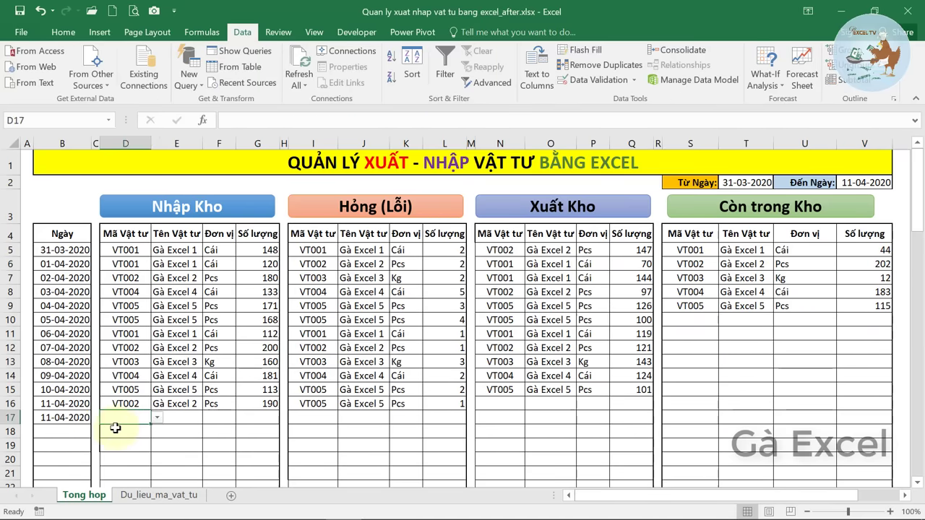
{"action": "left_click", "coordinate": [157, 419]}
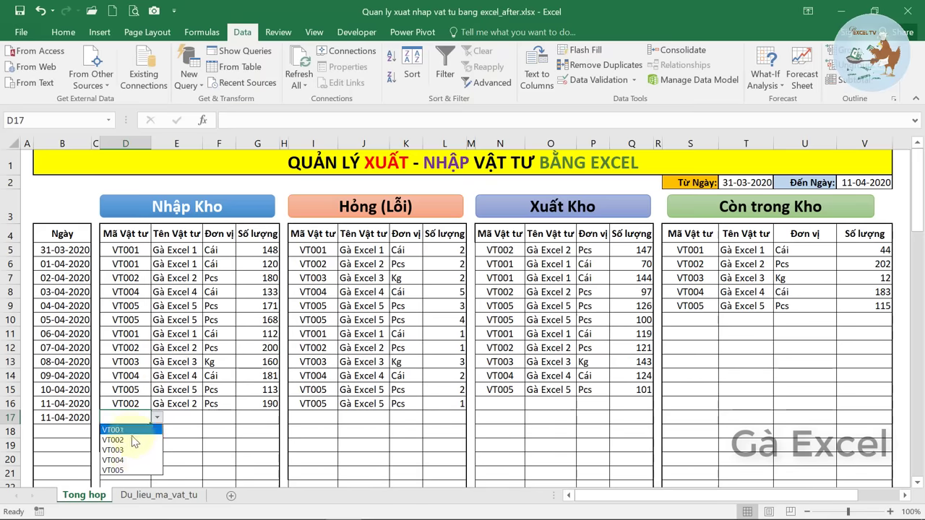
{"action": "left_click", "coordinate": [130, 467]}
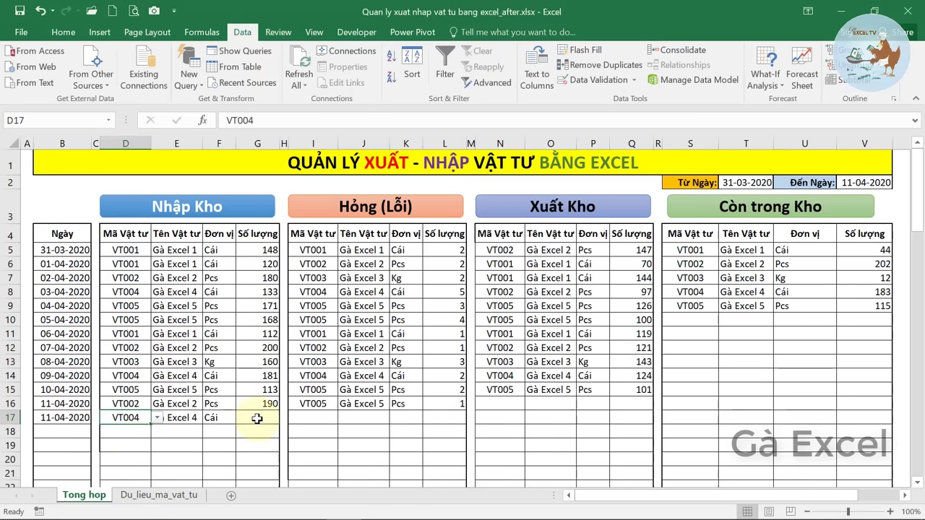
{"action": "left_click", "coordinate": [257, 419]}
{"action": "type", "text": "80"}
{"action": "key", "text": "Return"}
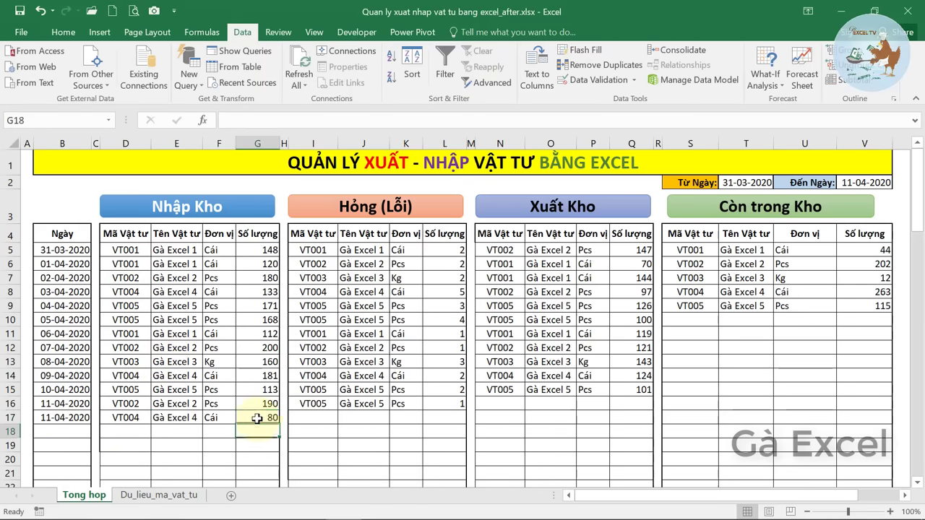
{"action": "left_click", "coordinate": [321, 419]}
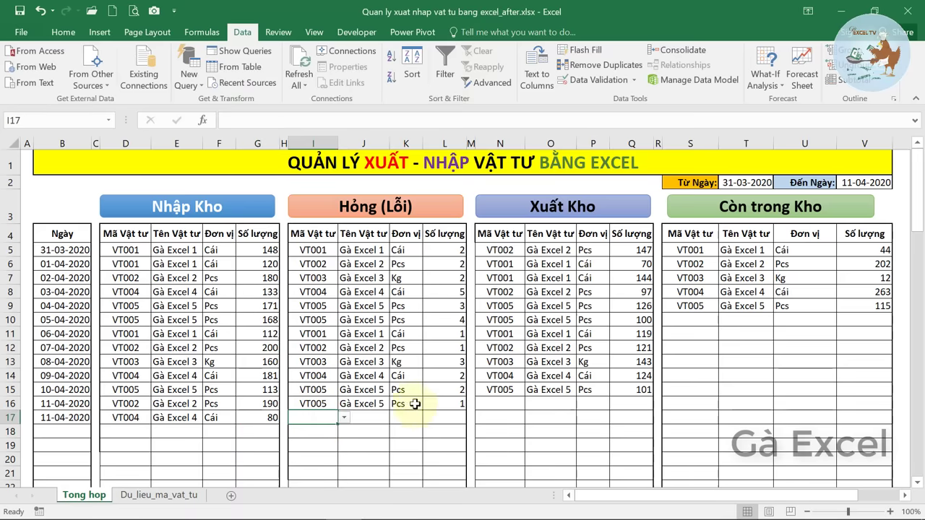
Issue VT003 in N16 with quantity 10 in Q16, corrected from 20, and view its stock formula.
{"action": "left_click", "coordinate": [489, 405]}
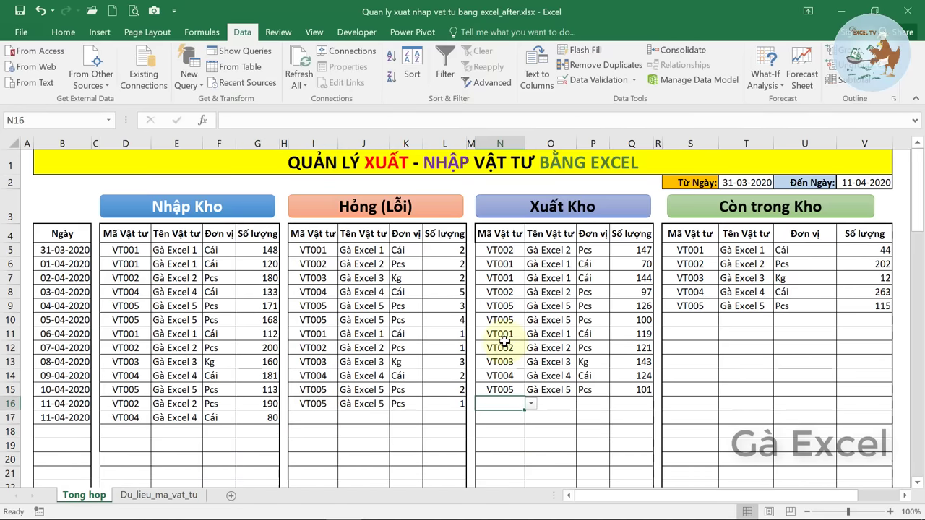
{"action": "left_click", "coordinate": [532, 406]}
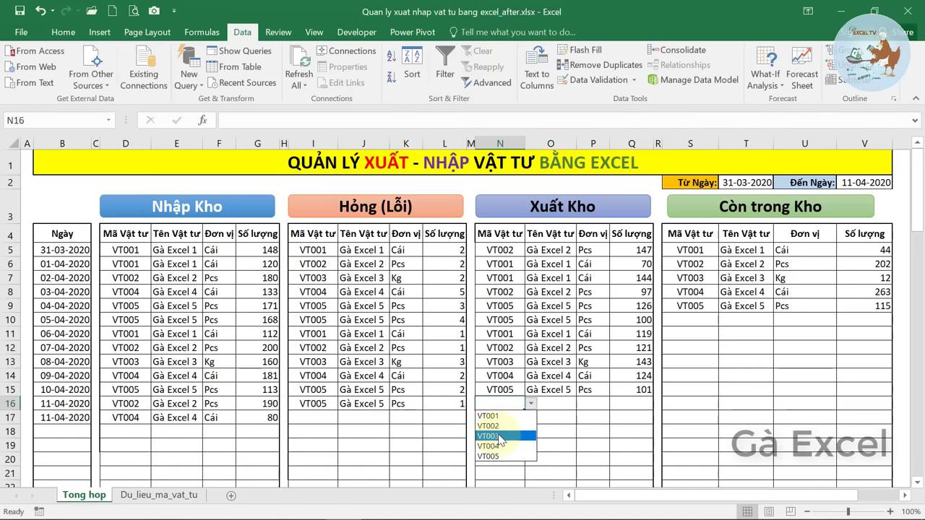
{"action": "left_click", "coordinate": [500, 435]}
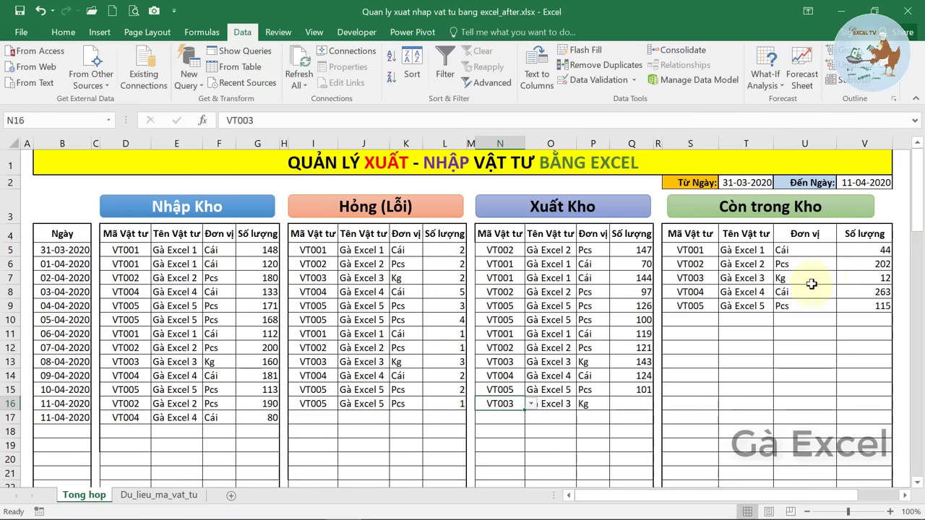
{"action": "left_click", "coordinate": [639, 406]}
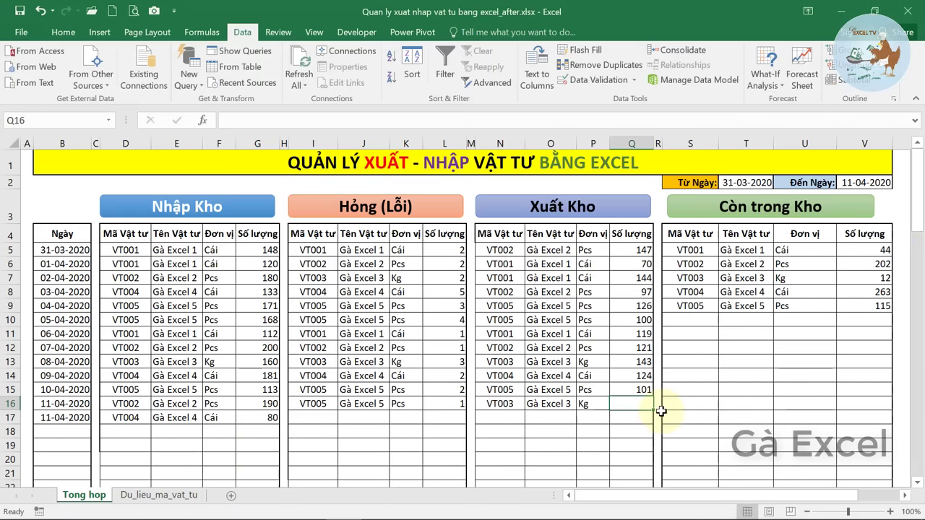
{"action": "type", "text": "20"}
{"action": "key", "text": "Return"}
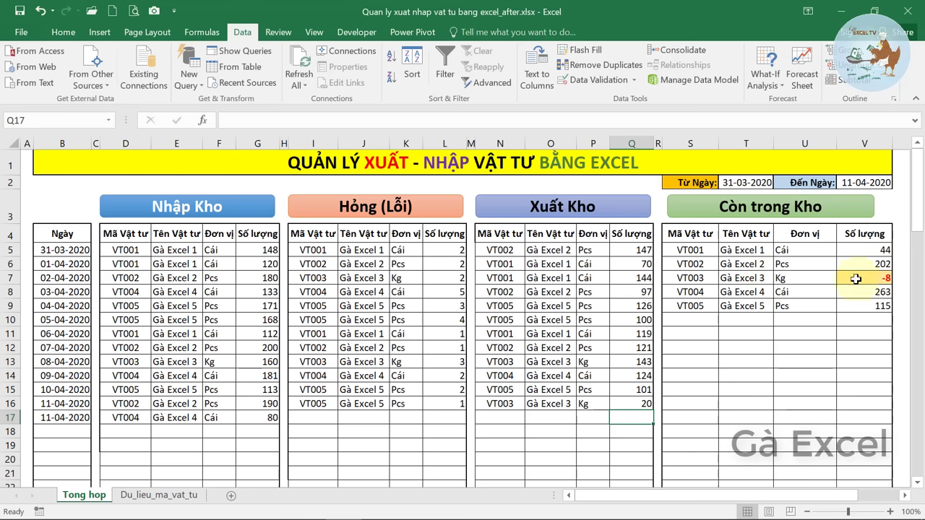
{"action": "left_click", "coordinate": [639, 403]}
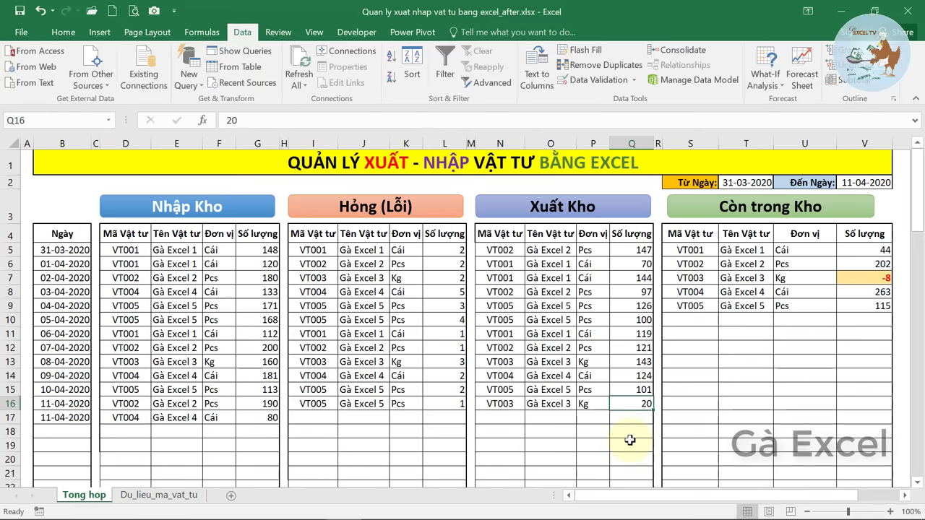
{"action": "type", "text": "10"}
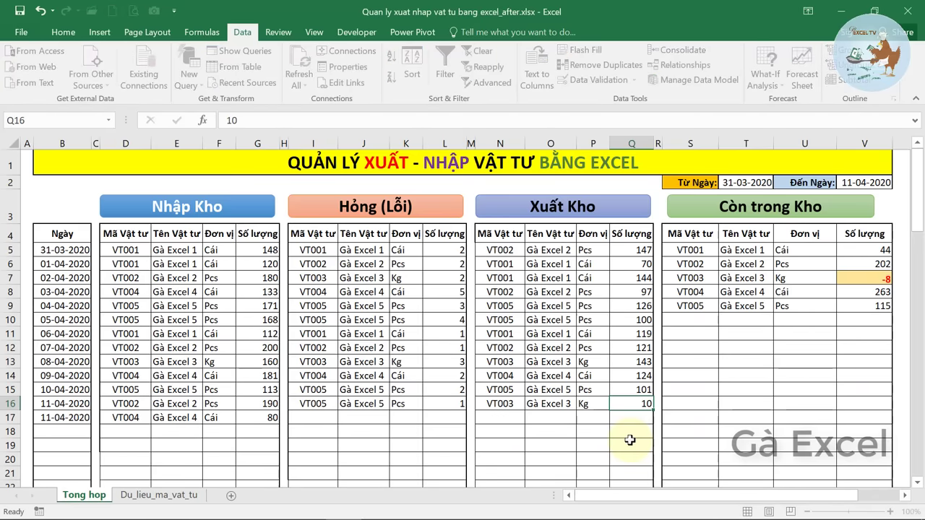
{"action": "left_click", "coordinate": [858, 277]}
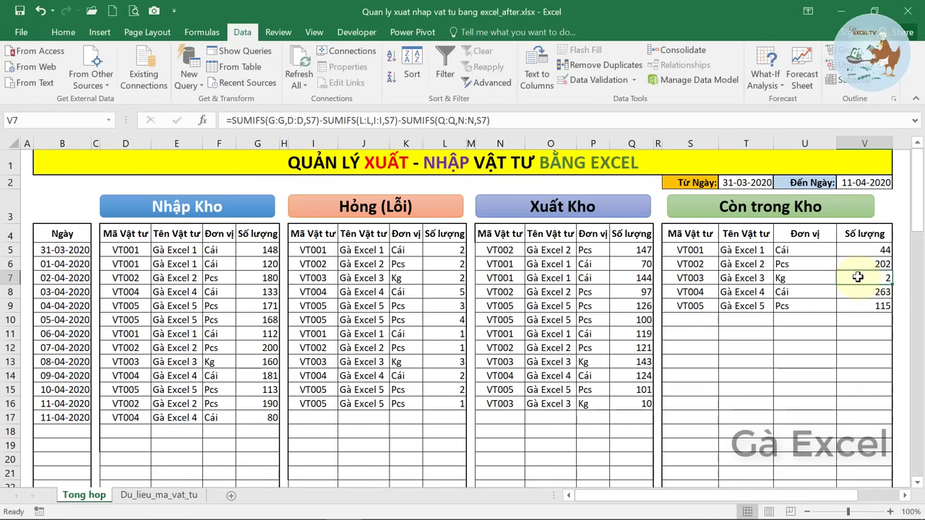
Change the Đến Ngày end date in V2 from its MAX default to 08-04-2020.
{"action": "left_click", "coordinate": [865, 182]}
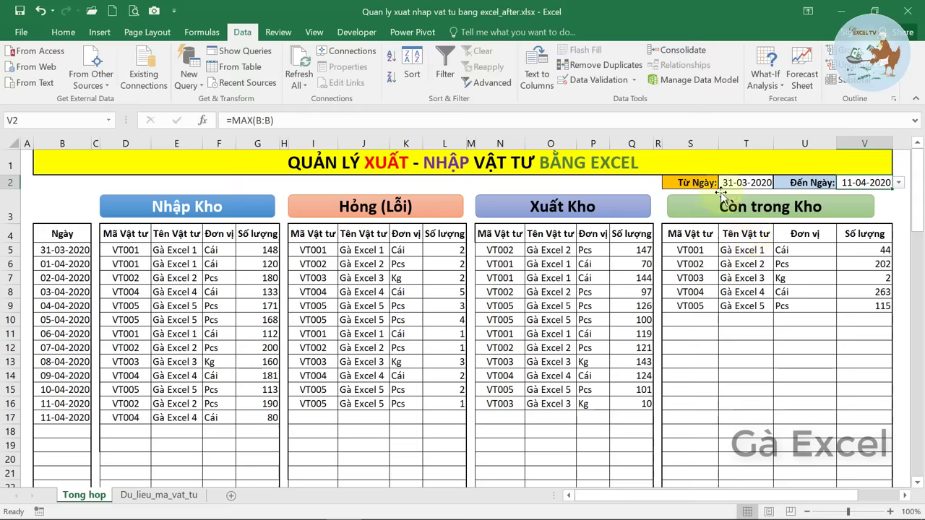
{"action": "left_click", "coordinate": [684, 182]}
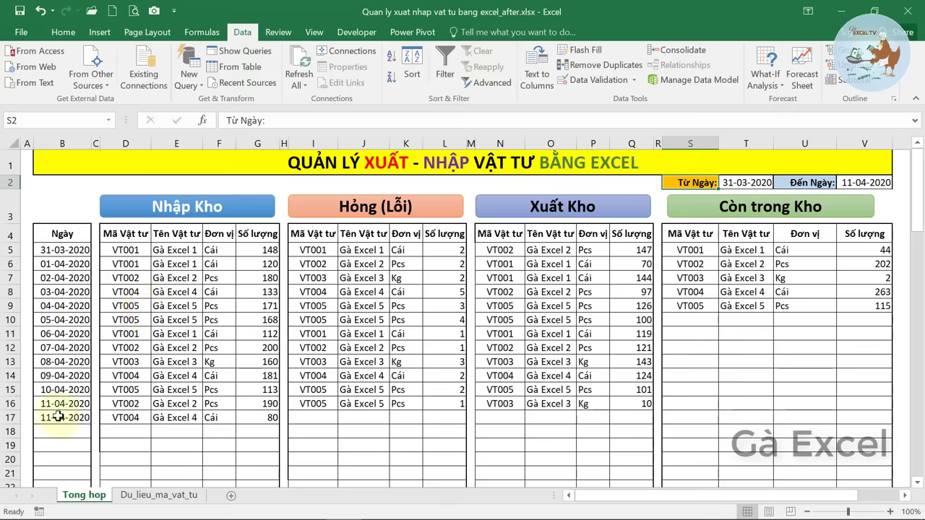
{"action": "left_click", "coordinate": [879, 177]}
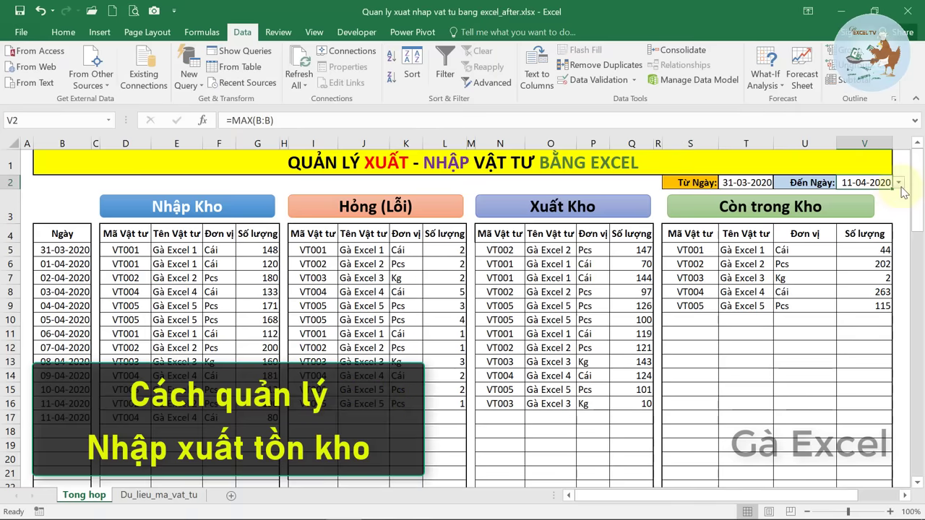
{"action": "left_click", "coordinate": [899, 183]}
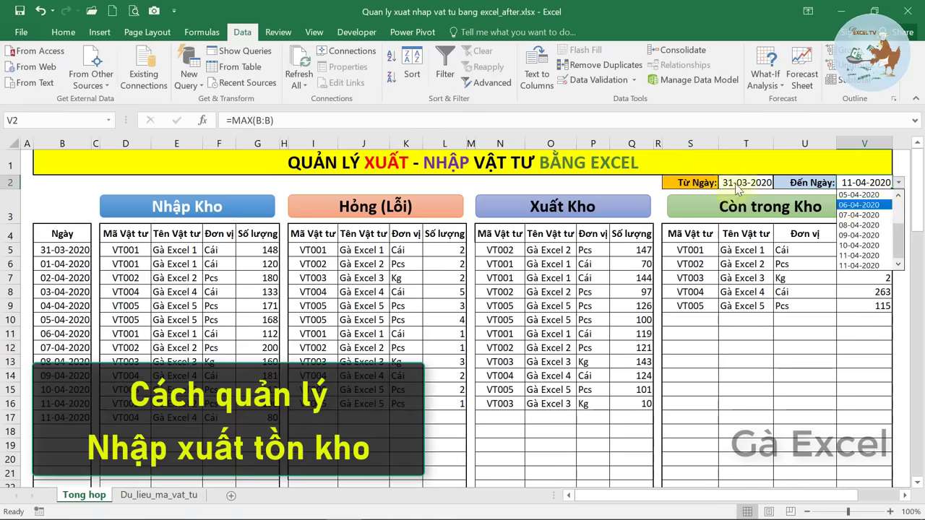
{"action": "left_click", "coordinate": [860, 225]}
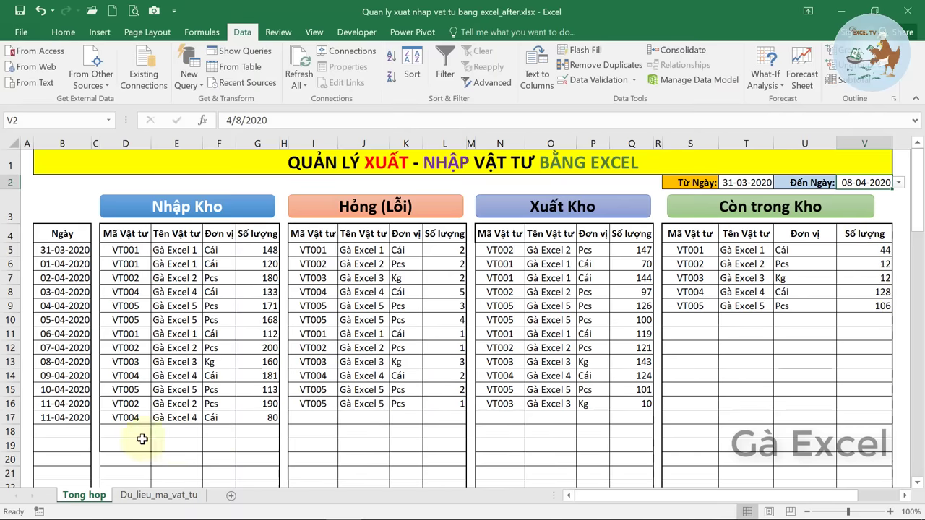
{"action": "left_click", "coordinate": [67, 431]}
Enter VT006, Gà Excel 6 and unit chiếc in B9:D9 of the item list.
{"action": "left_click", "coordinate": [163, 495]}
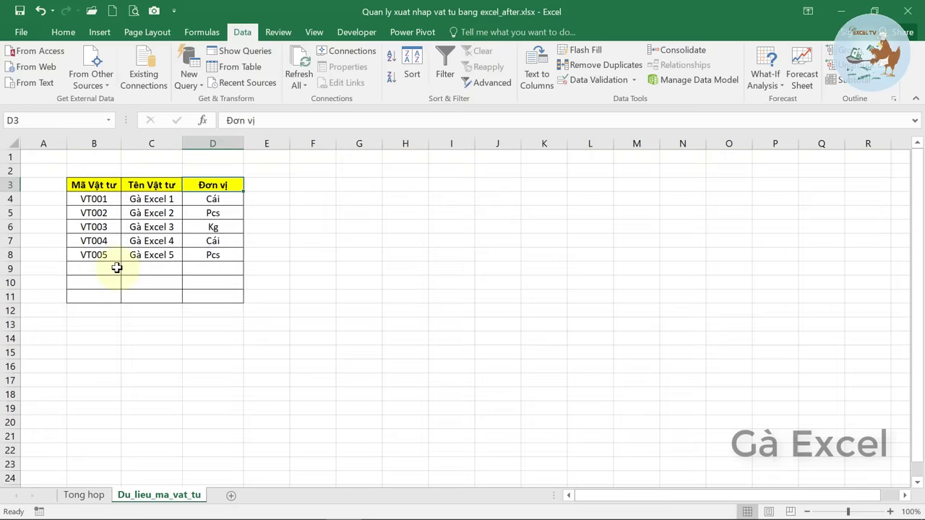
{"action": "left_click", "coordinate": [93, 268]}
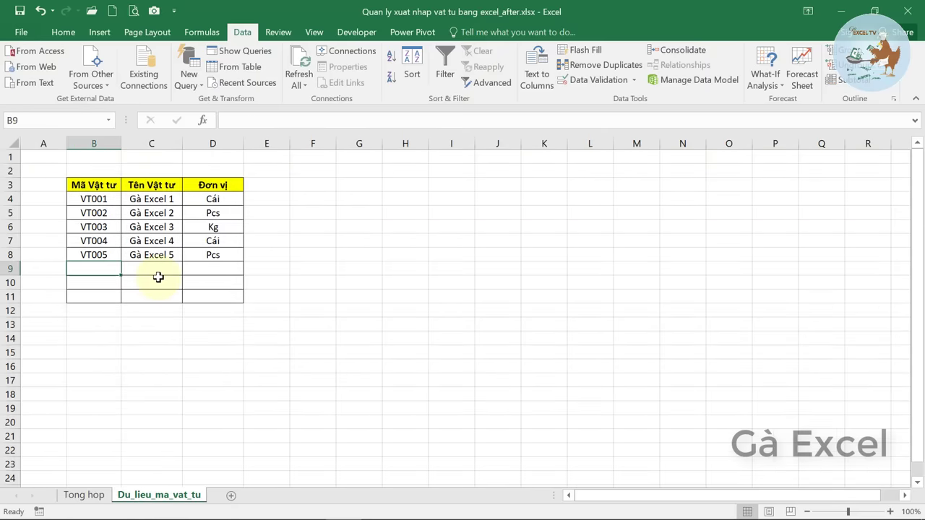
{"action": "type", "text": "VT006"}
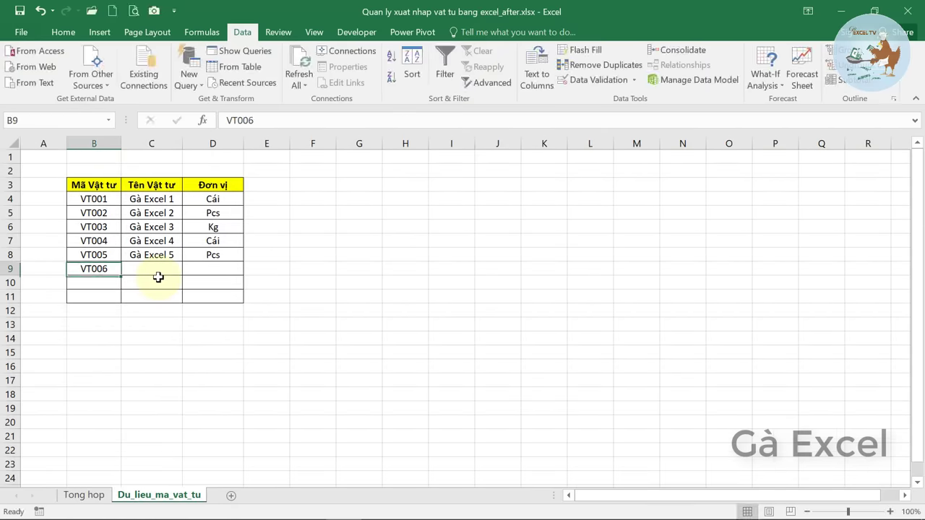
{"action": "key", "text": "Tab"}
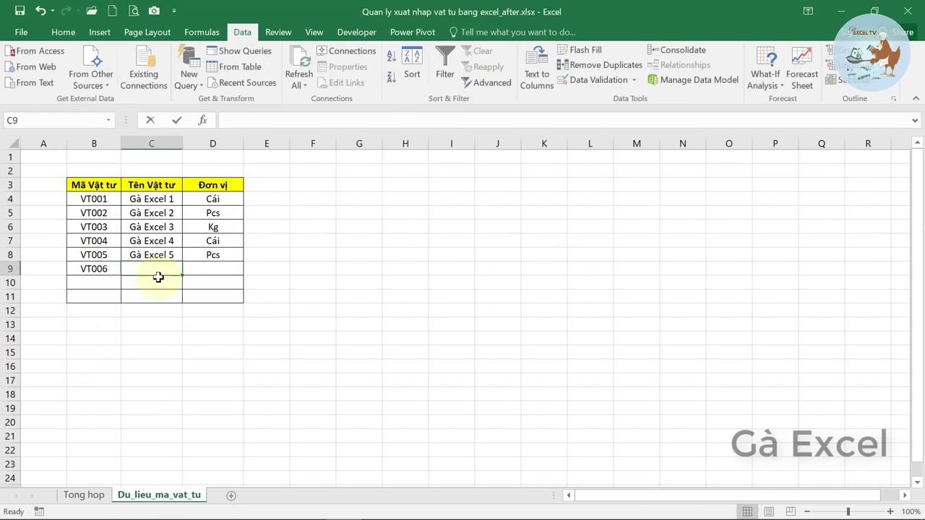
{"action": "type", "text": "Gà Excel "}
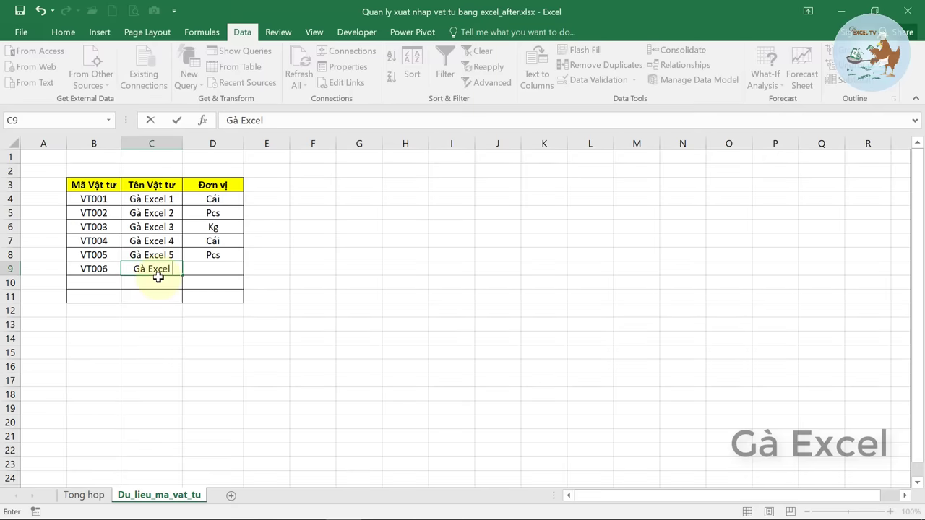
{"action": "type", "text": "6"}
{"action": "key", "text": "Return"}
{"action": "key", "text": "Up"}
{"action": "key", "text": "Right"}
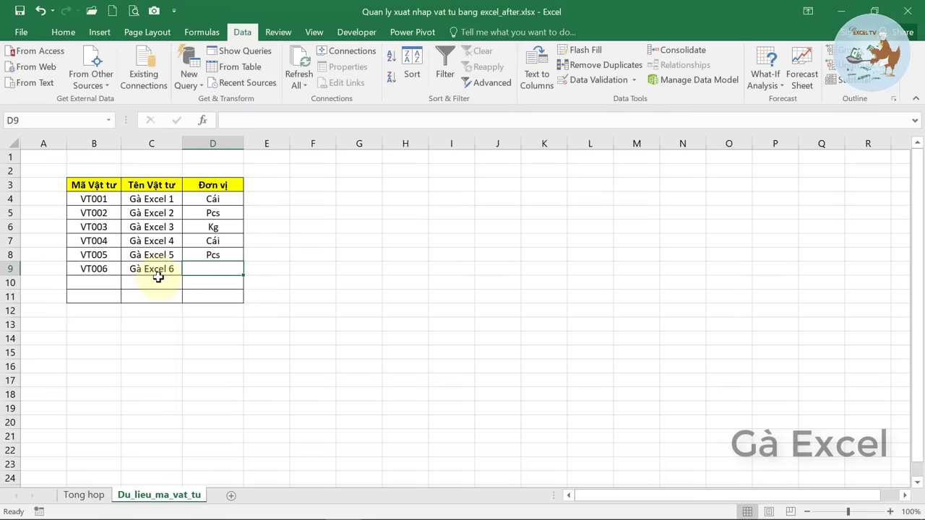
{"action": "type", "text": "chiếc"}
{"action": "key", "text": "Return"}
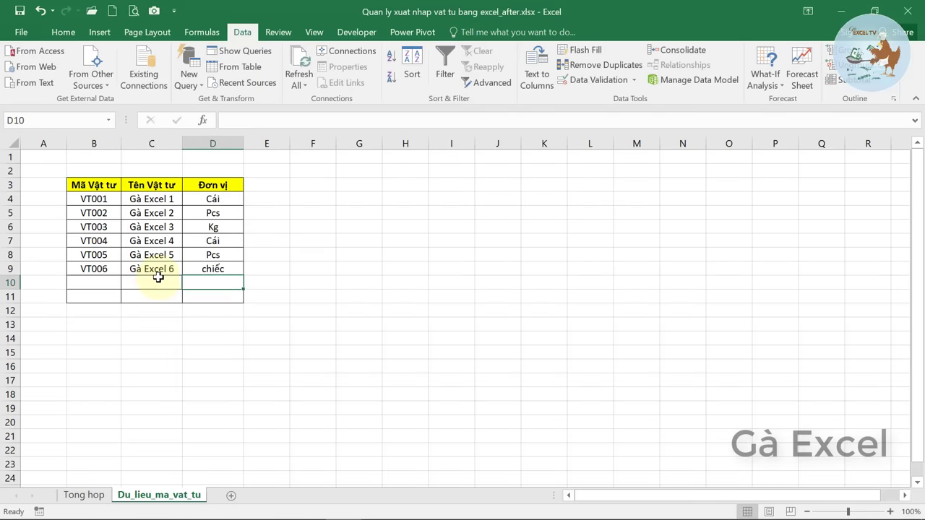
{"action": "left_click", "coordinate": [94, 269]}
{"action": "left_click", "coordinate": [84, 495]}
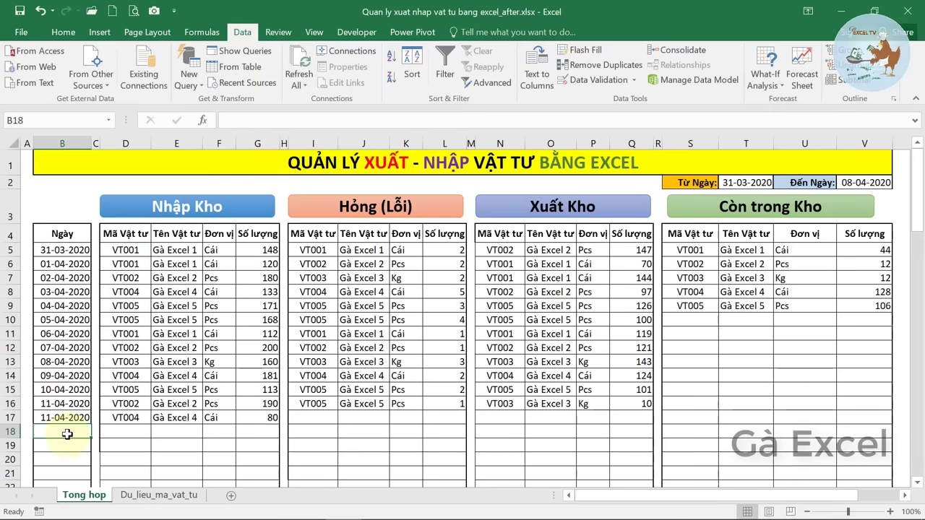
Record a 12-04-2020 receipt of 1000 VT006 in row 18 of Nhập Kho.
{"action": "type", "text": "04/12/2020"}
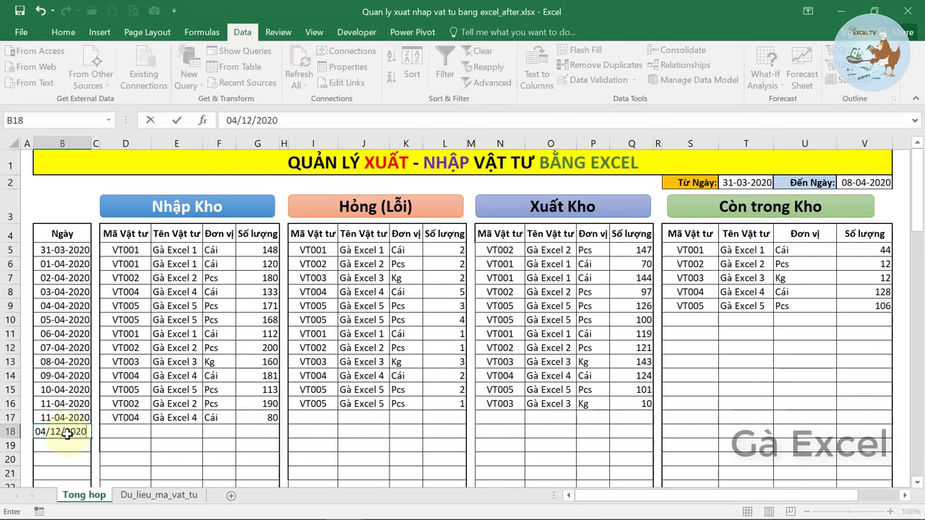
{"action": "left_click", "coordinate": [126, 432]}
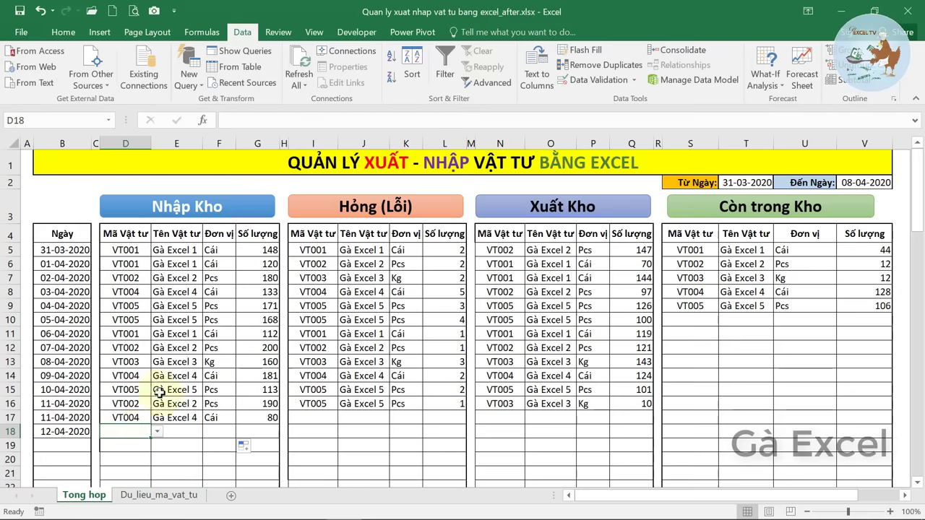
{"action": "left_click", "coordinate": [156, 431]}
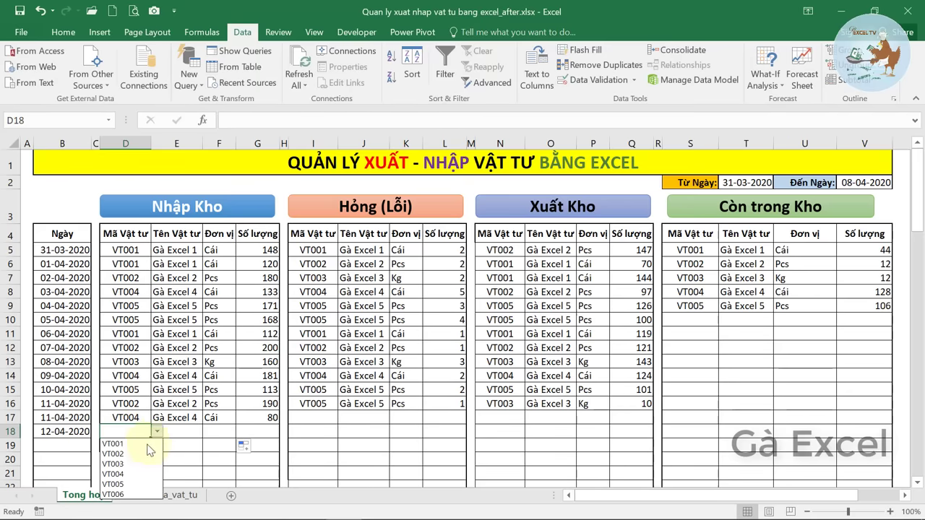
{"action": "left_click", "coordinate": [132, 495]}
{"action": "left_click", "coordinate": [219, 431]}
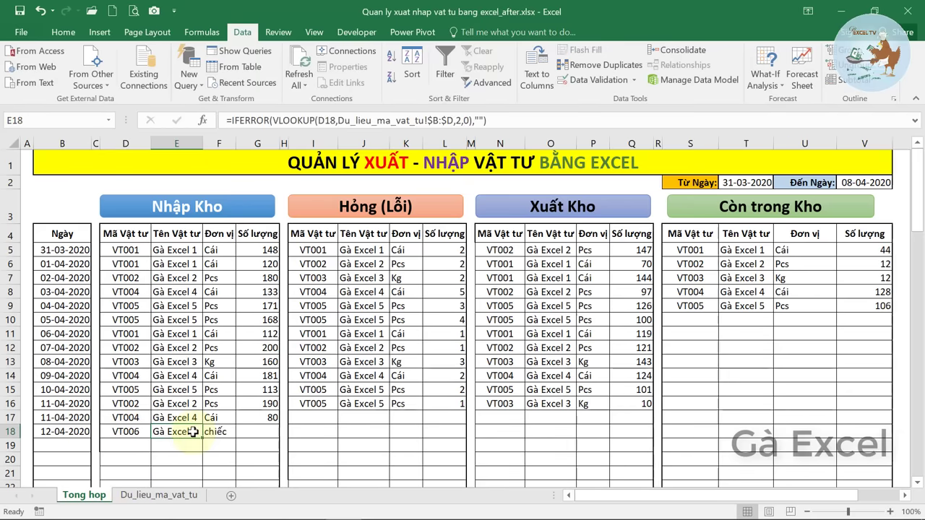
{"action": "left_click", "coordinate": [257, 434]}
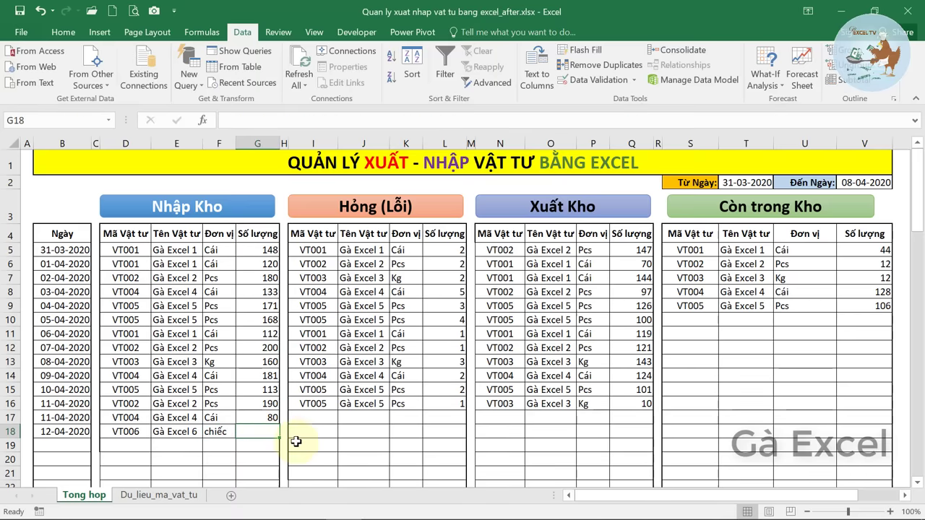
{"action": "type", "text": "10"}
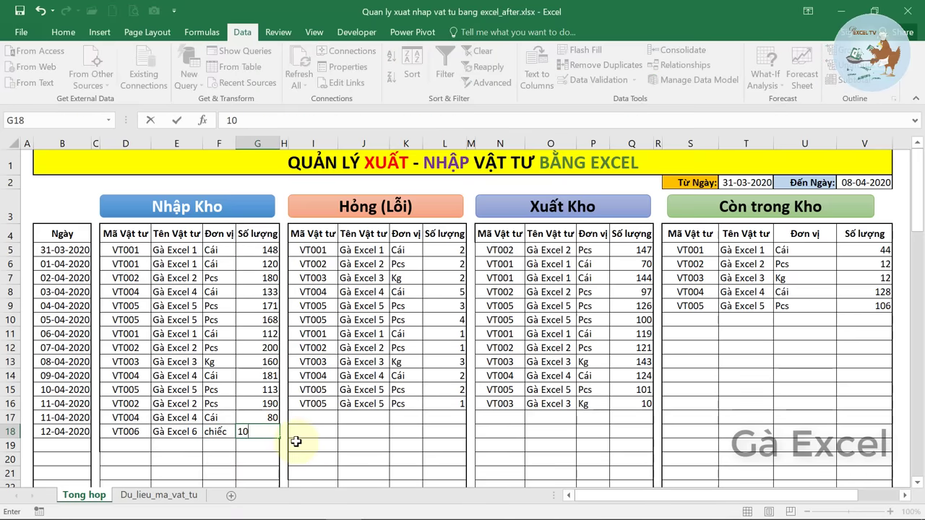
{"action": "type", "text": "00"}
{"action": "key", "text": "Return"}
Issue 140 of VT006 in Xuất Kho cells N18 and Q18.
{"action": "left_click", "coordinate": [499, 432]}
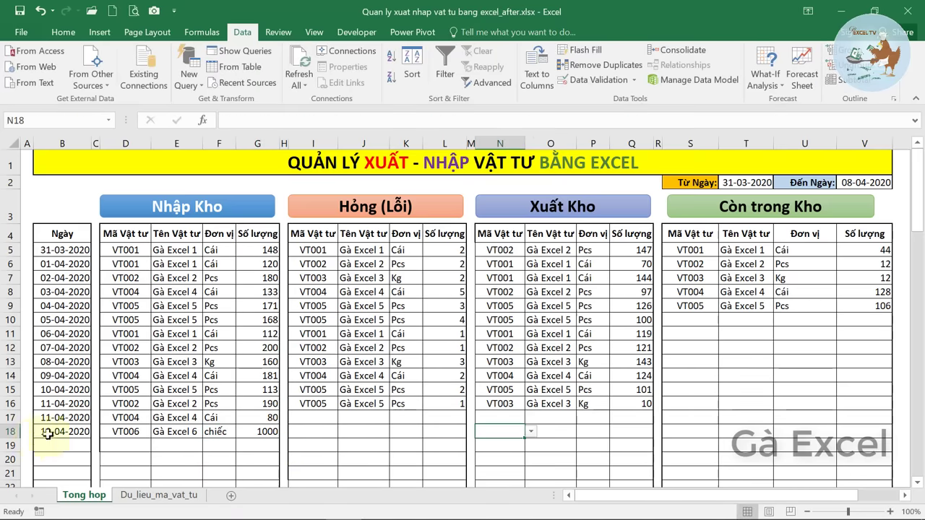
{"action": "left_click", "coordinate": [531, 432]}
{"action": "left_click", "coordinate": [498, 493]}
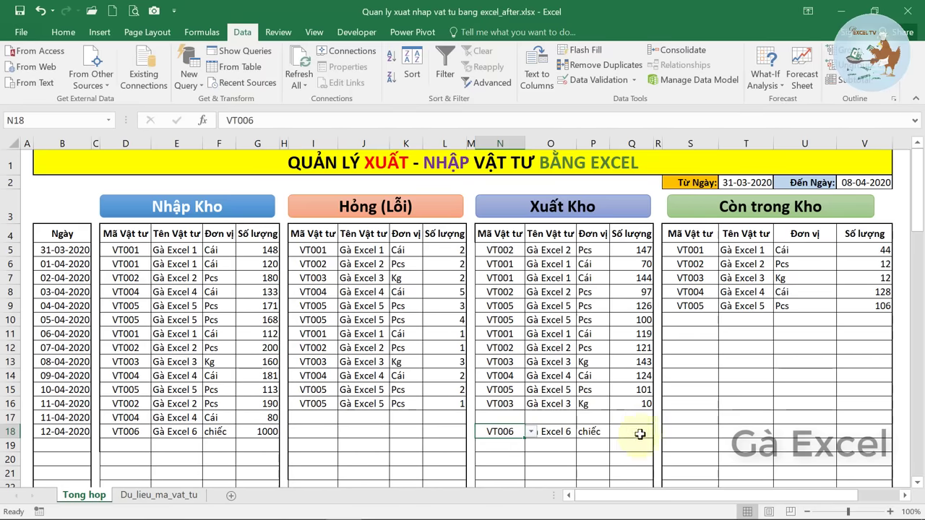
{"action": "left_click", "coordinate": [640, 434]}
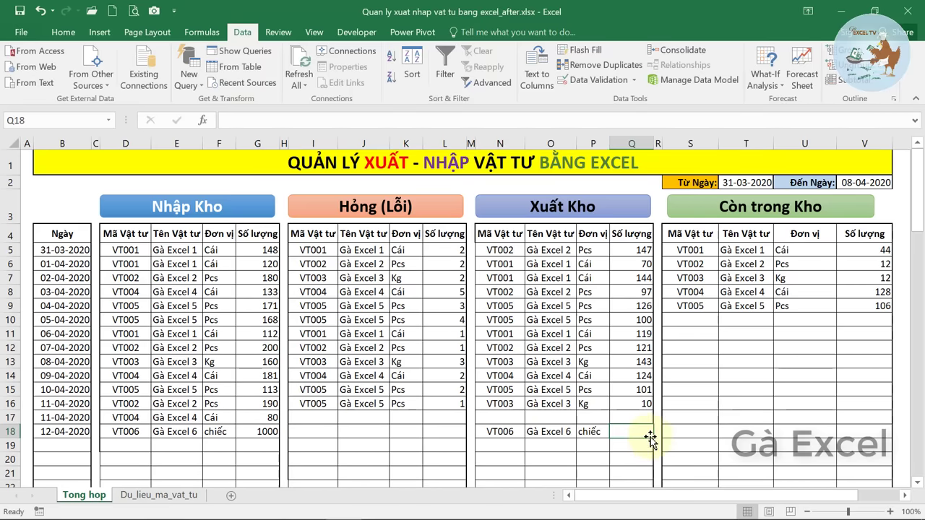
{"action": "type", "text": "140"}
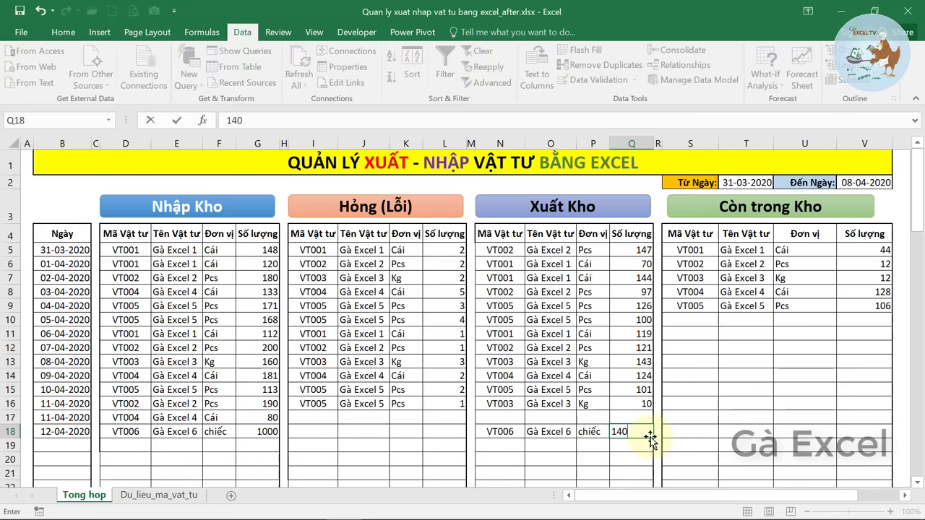
{"action": "key", "text": "Return"}
Add VT006 in S10 and copy the stock formula from V9 down to V10.
{"action": "left_click", "coordinate": [705, 320]}
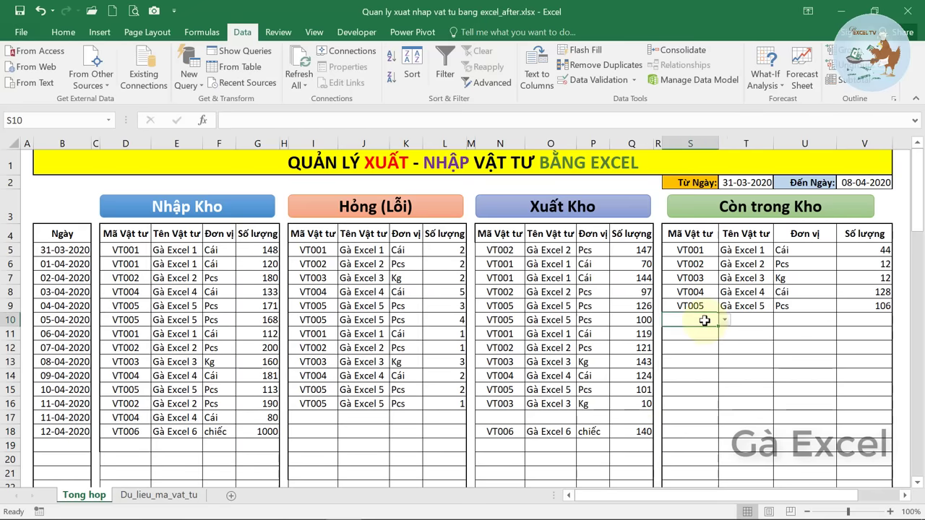
{"action": "left_click", "coordinate": [724, 320]}
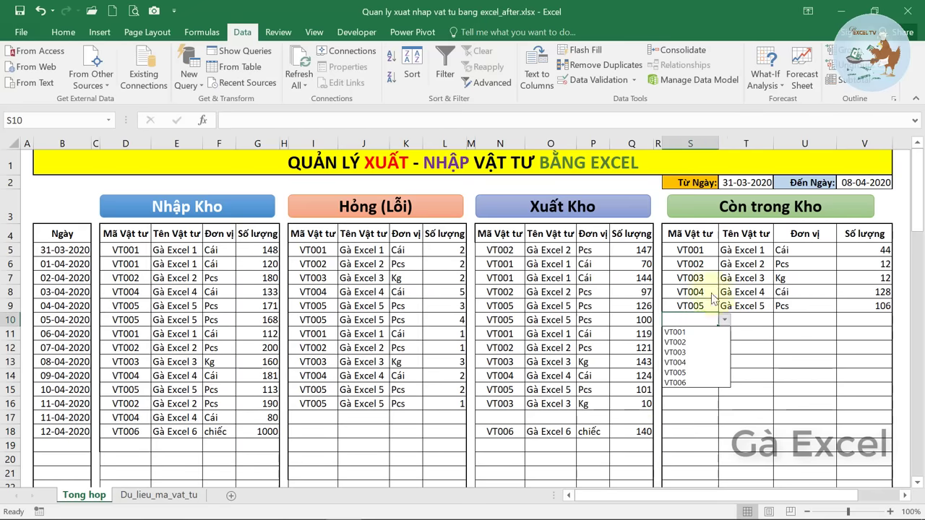
{"action": "left_click", "coordinate": [699, 391]}
{"action": "left_click", "coordinate": [865, 318]}
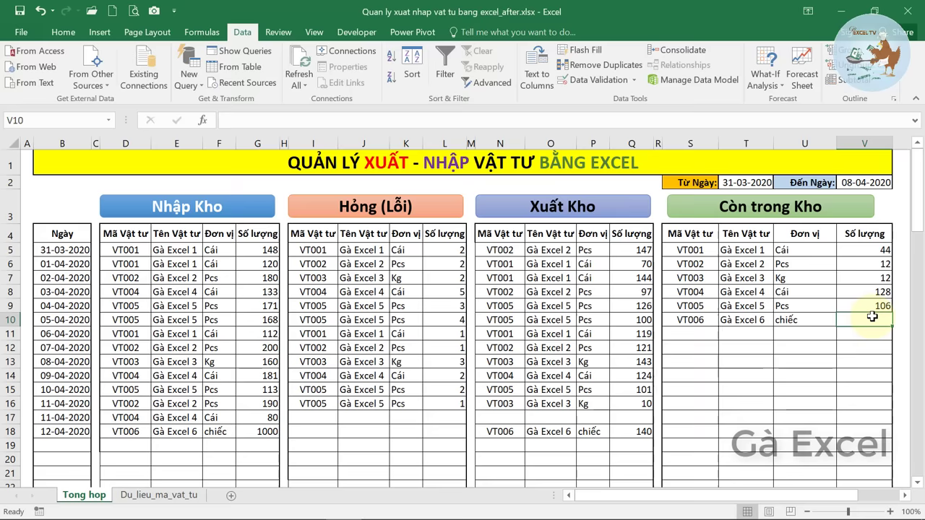
{"action": "left_click", "coordinate": [876, 305]}
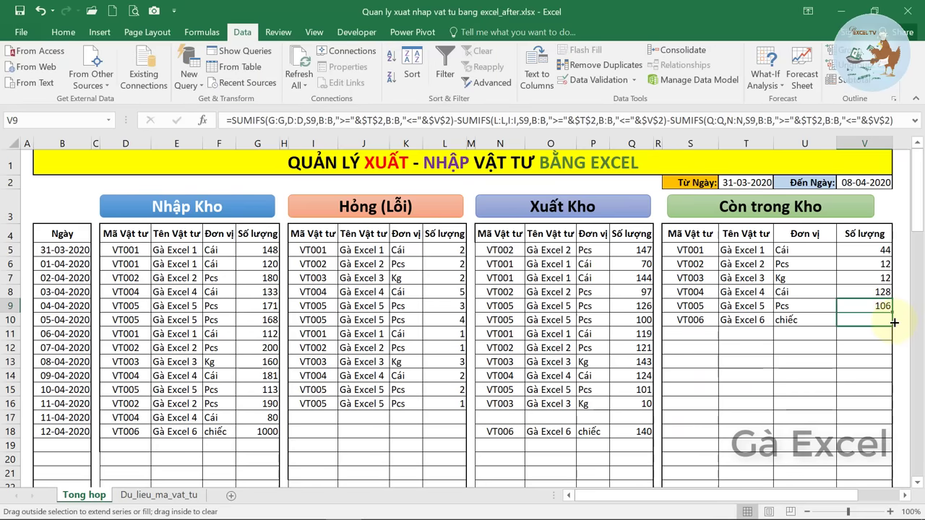
{"action": "left_click_drag", "start_coordinate": [895, 312], "coordinate": [893, 325]}
{"action": "left_click", "coordinate": [867, 320]}
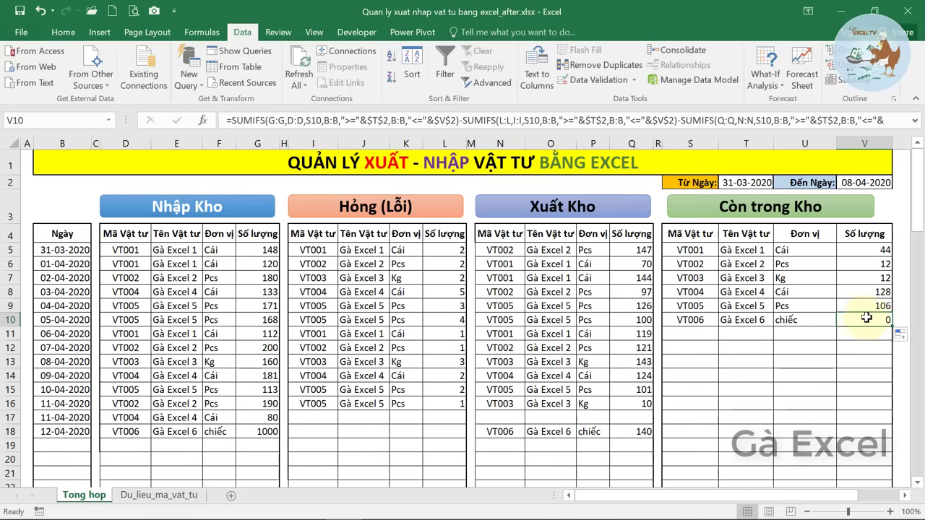
Set the end date in V2 to 12-04-2020 and check VT006's 860 remaining.
{"action": "left_click", "coordinate": [864, 180]}
{"action": "left_click", "coordinate": [899, 182]}
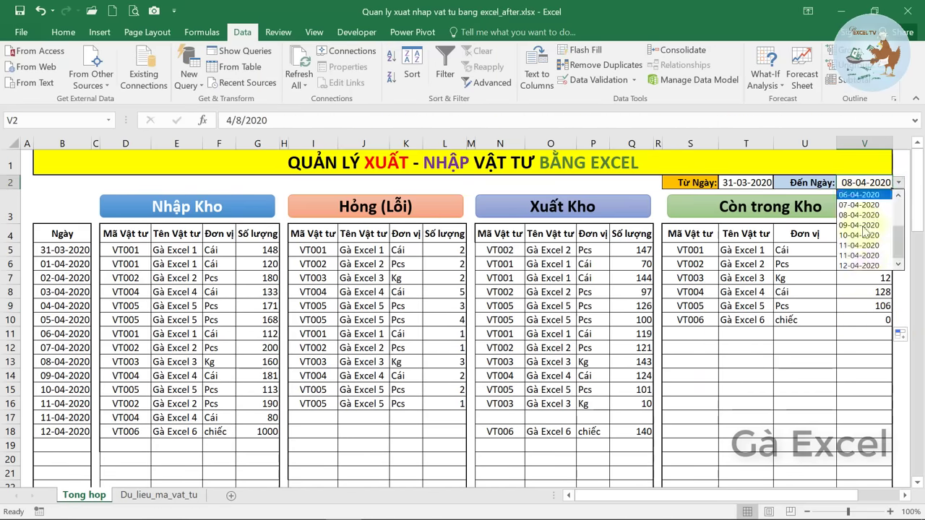
{"action": "left_click", "coordinate": [860, 266]}
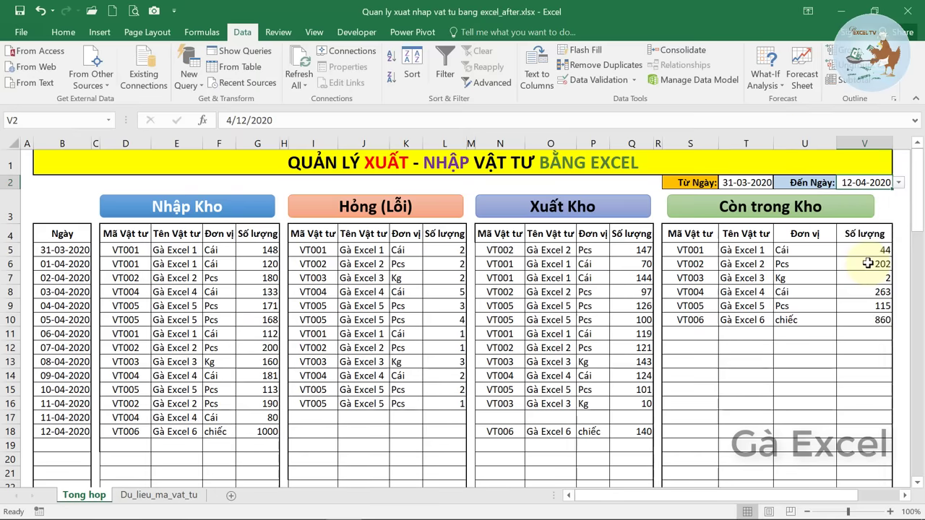
{"action": "left_click", "coordinate": [876, 322]}
{"action": "left_click", "coordinate": [711, 325]}
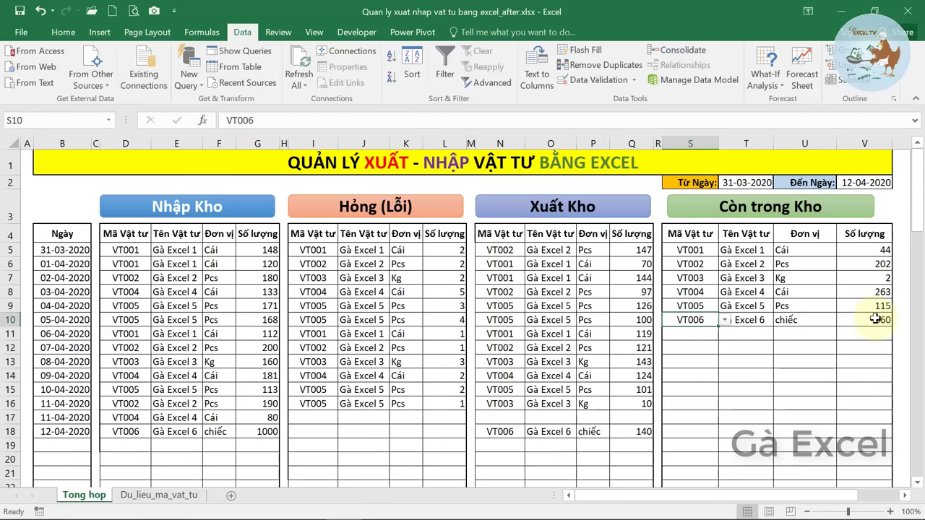
{"action": "left_click", "coordinate": [845, 320]}
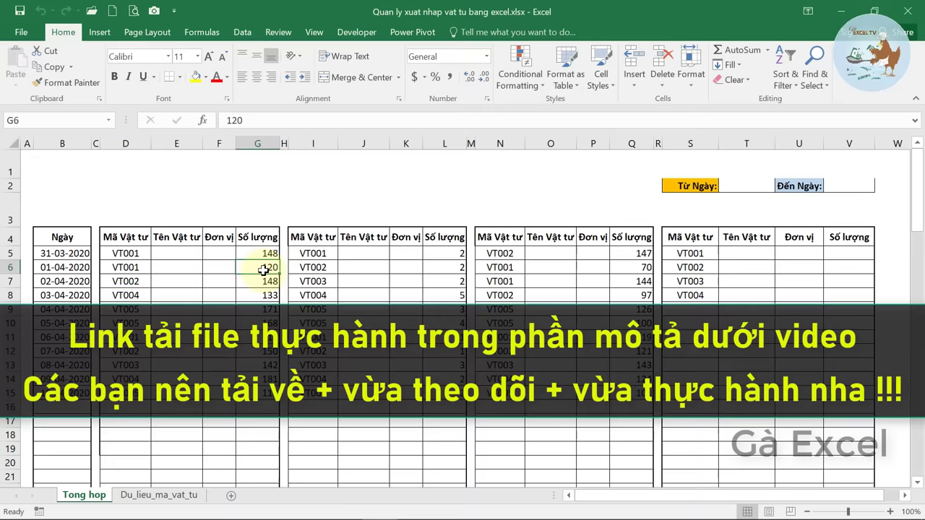
{"action": "left_click", "coordinate": [159, 495]}
{"action": "left_click", "coordinate": [88, 230]}
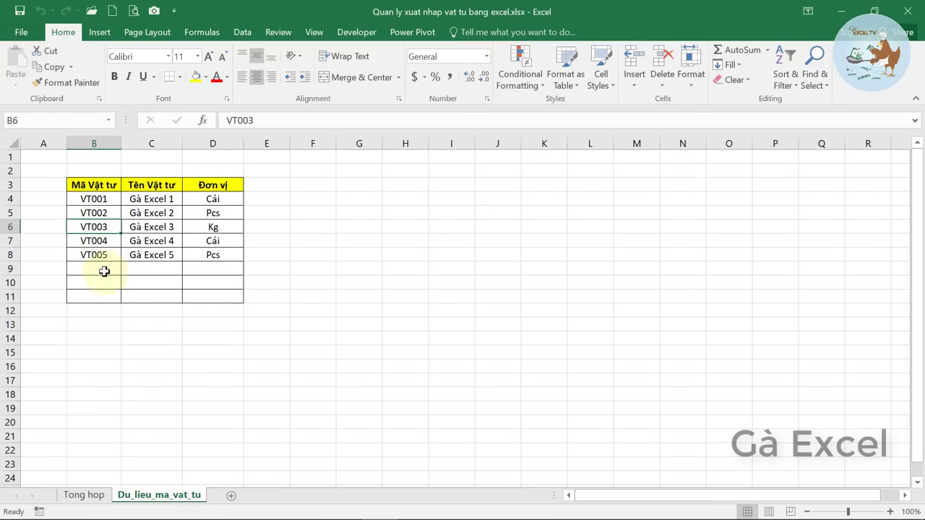
{"action": "left_click", "coordinate": [104, 270]}
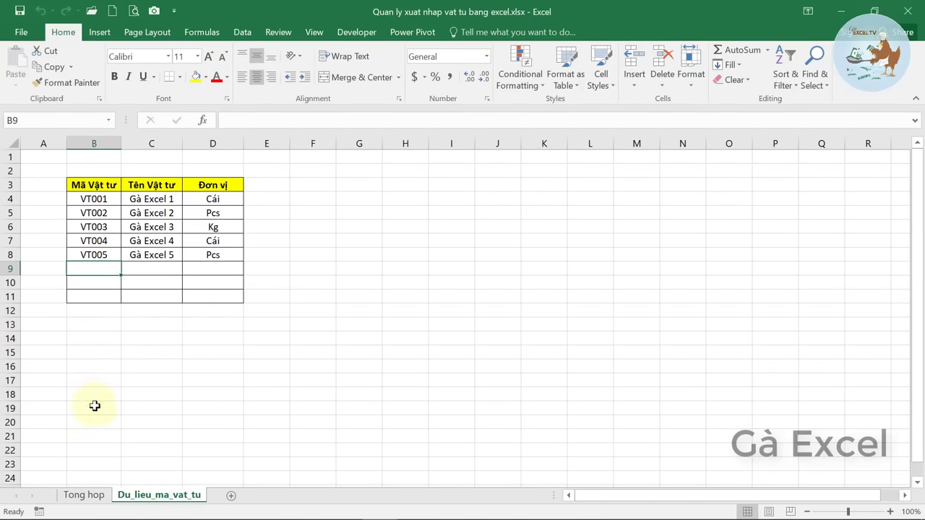
{"action": "left_click", "coordinate": [84, 496]}
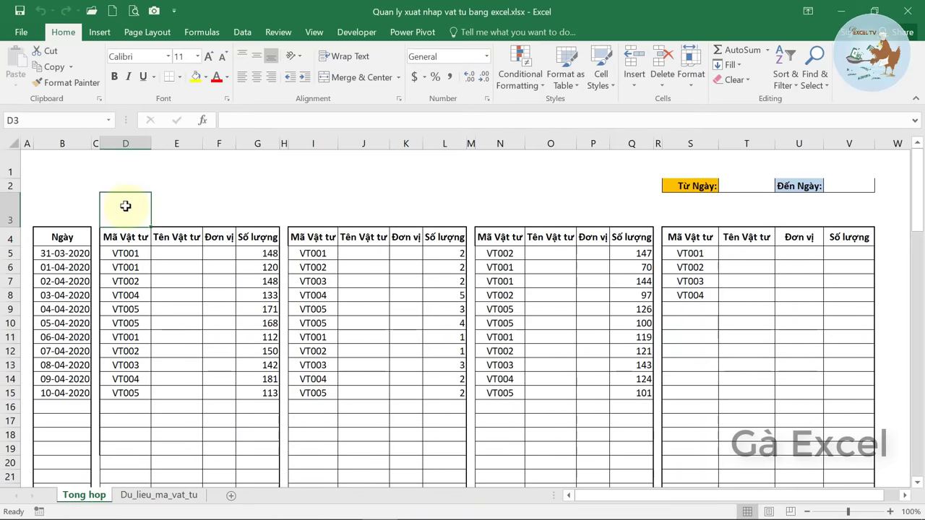
Draw a rounded rectangle across row 3 above the first table and label it Nhập Kho.
{"action": "left_click", "coordinate": [100, 32]}
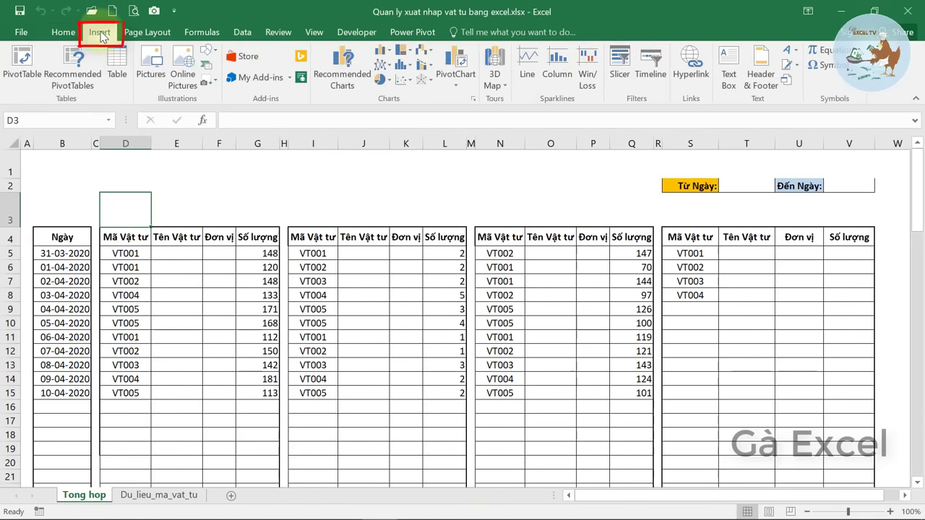
{"action": "left_click", "coordinate": [209, 52]}
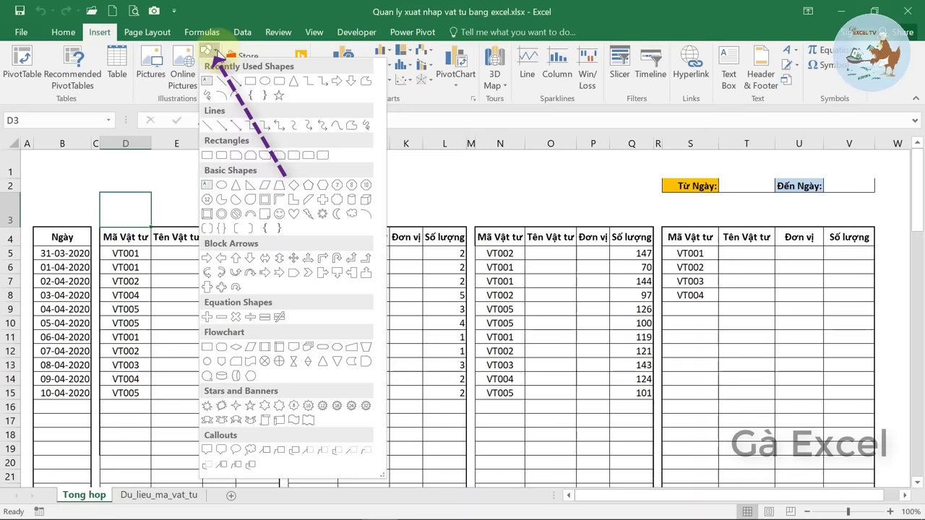
{"action": "left_click", "coordinate": [221, 156]}
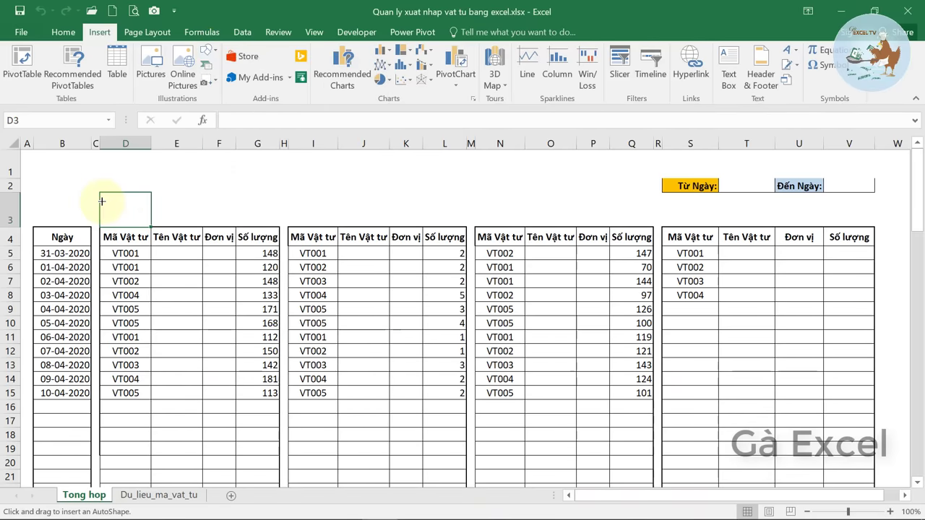
{"action": "left_click_drag", "start_coordinate": [102, 202], "coordinate": [280, 225]}
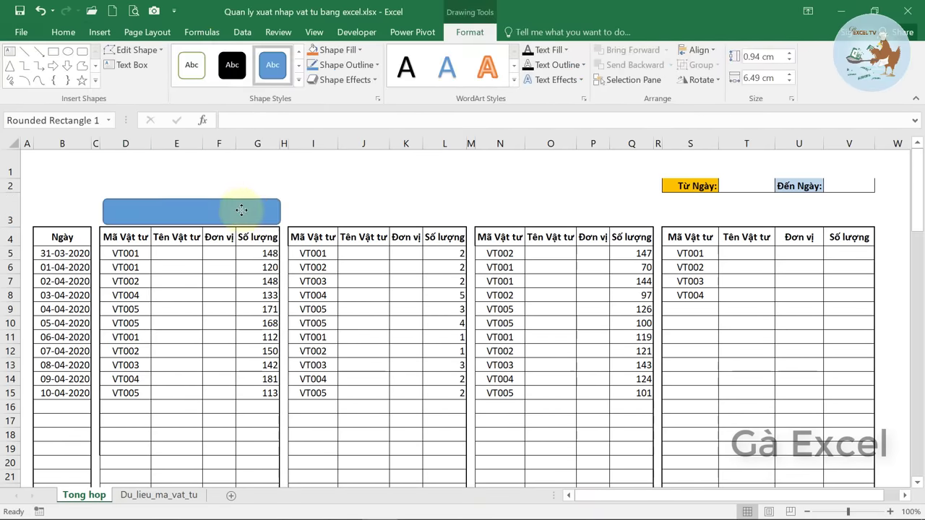
{"action": "right_click", "coordinate": [241, 210]}
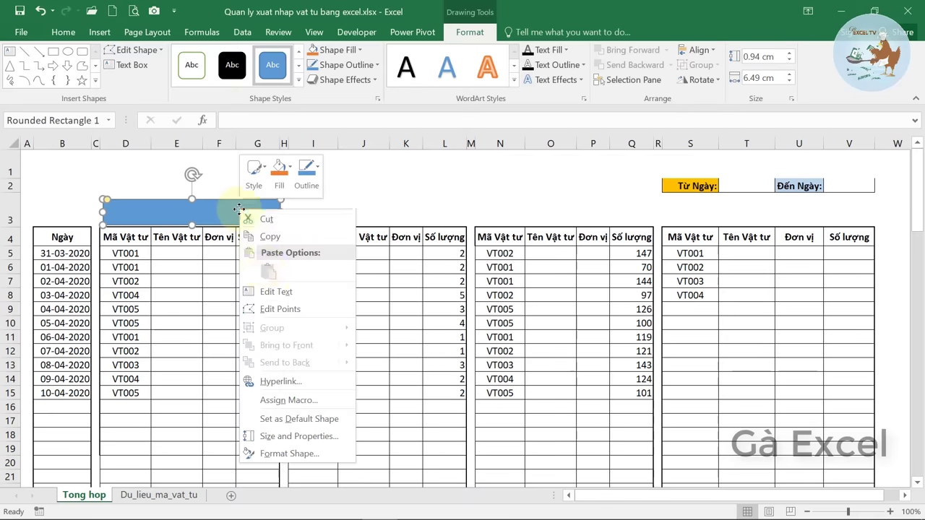
{"action": "left_click", "coordinate": [282, 292]}
{"action": "type", "text": "Nhập Kho"}
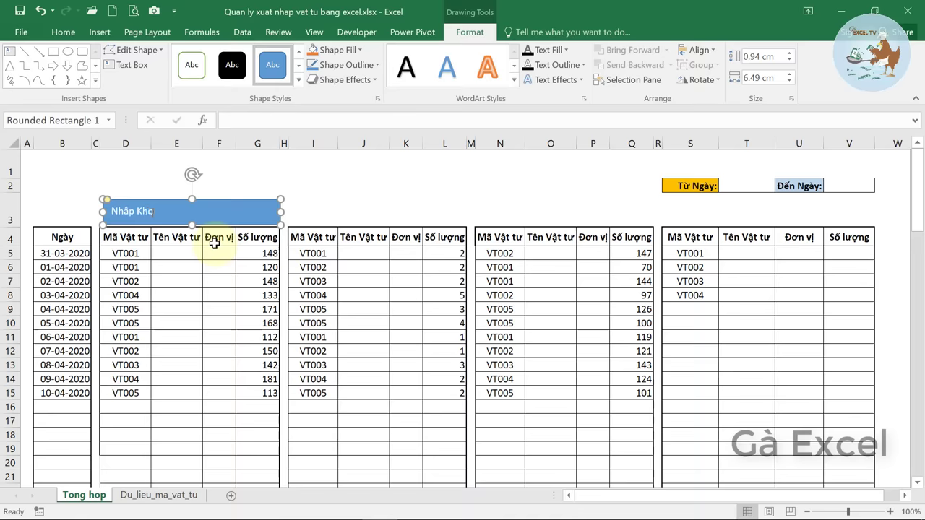
{"action": "triple_click", "coordinate": [147, 213]}
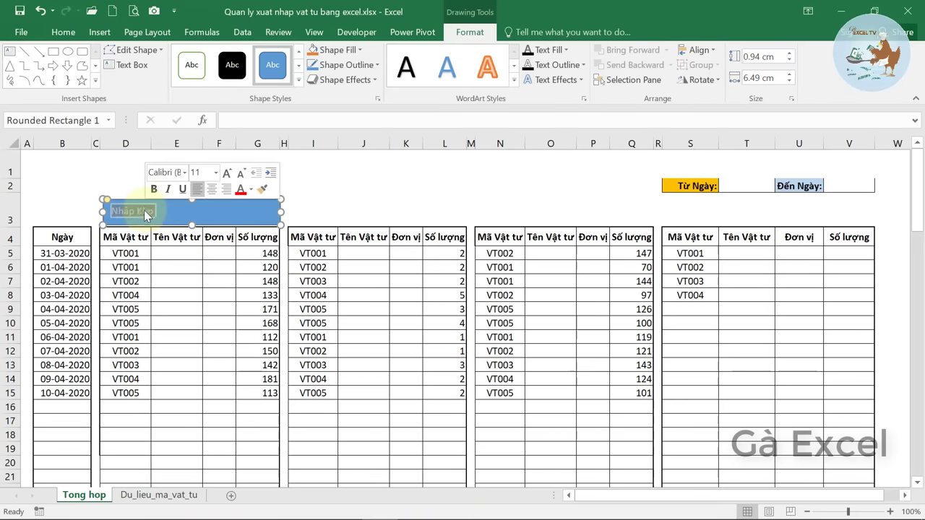
Centre the Nhập Kho text vertically and horizontally and set it to 18 pt.
{"action": "left_click", "coordinate": [63, 31]}
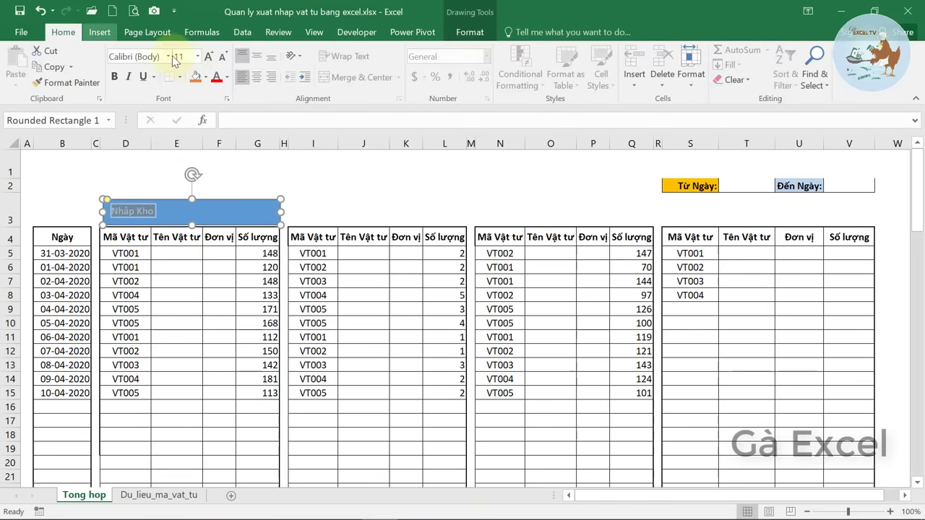
{"action": "left_click", "coordinate": [256, 56]}
{"action": "left_click", "coordinate": [256, 76]}
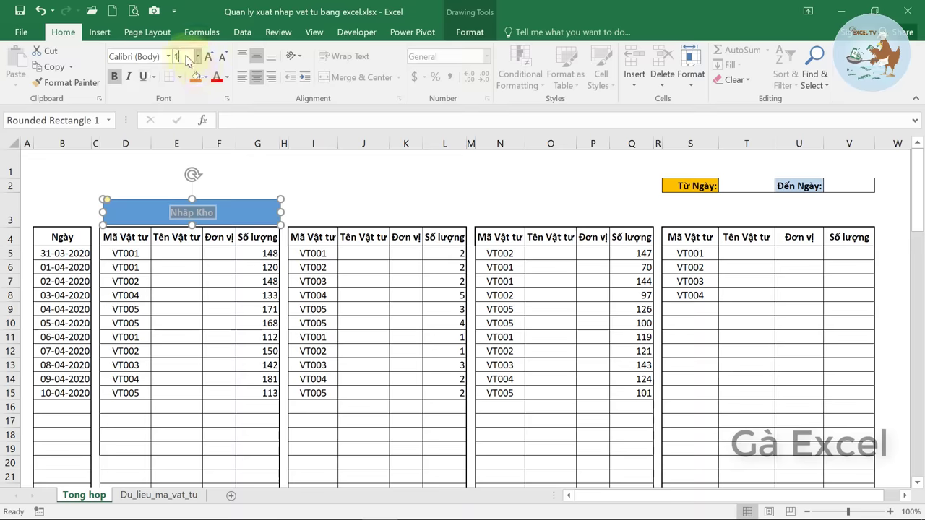
{"action": "type", "text": "8"}
{"action": "key", "text": "Return"}
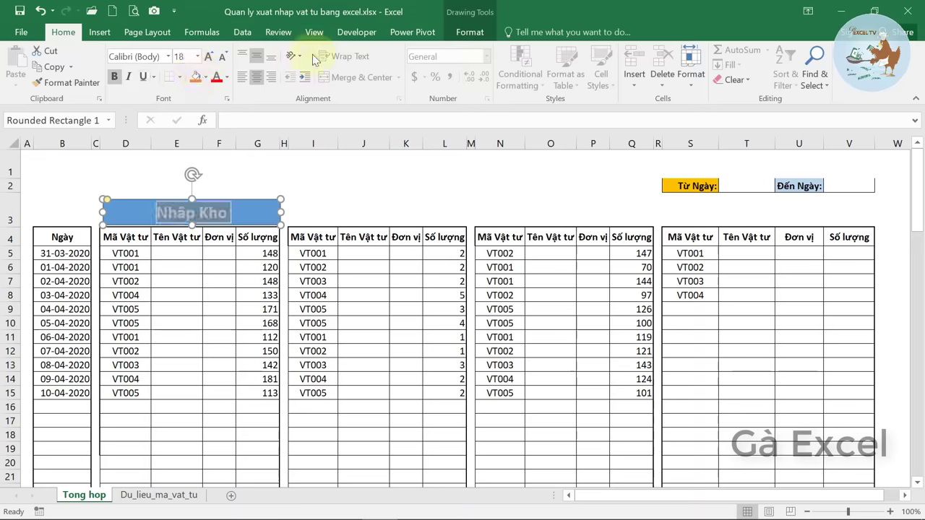
Apply the darker blue Blue Accent 5 shape style to the label.
{"action": "left_click", "coordinate": [469, 32]}
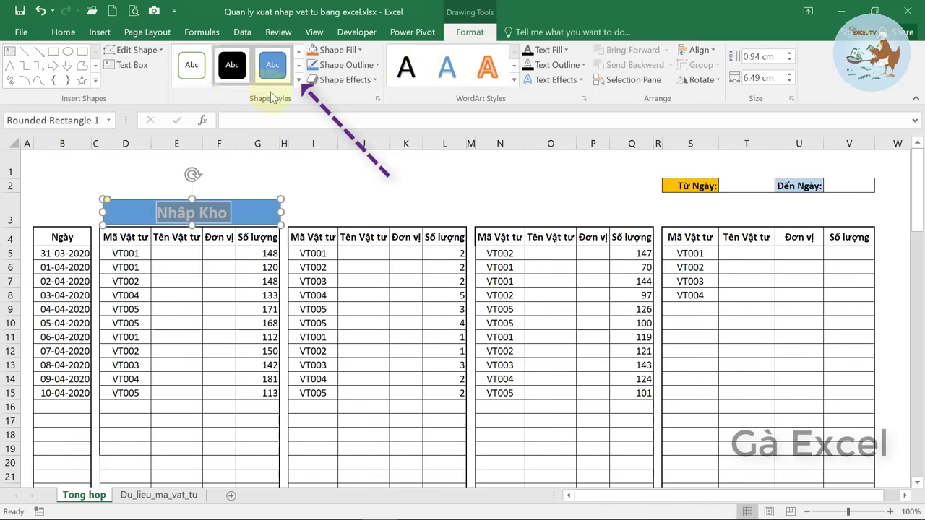
{"action": "left_click", "coordinate": [298, 81]}
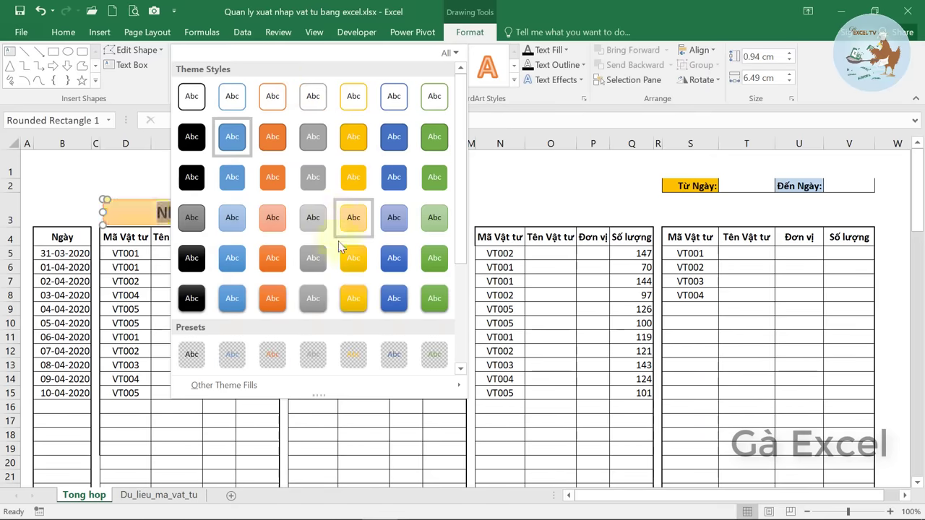
{"action": "left_click", "coordinate": [394, 181]}
{"action": "left_click", "coordinate": [318, 211]}
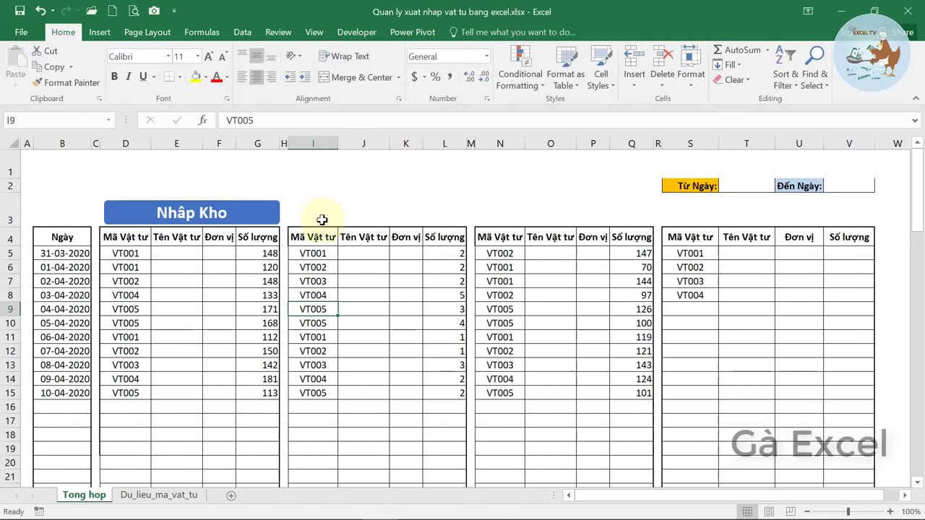
Duplicate the Nhập Kho label and place copies above the I–L, N–Q and S–V tables.
{"action": "left_click", "coordinate": [268, 216]}
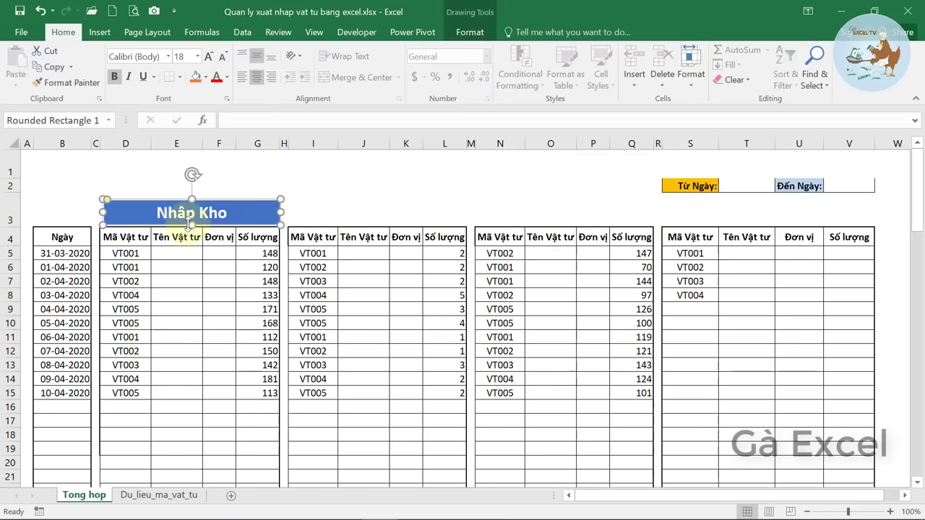
{"action": "key", "text": "ctrl+d"}
{"action": "key", "text": "ctrl+d"}
{"action": "key", "text": "ctrl+d"}
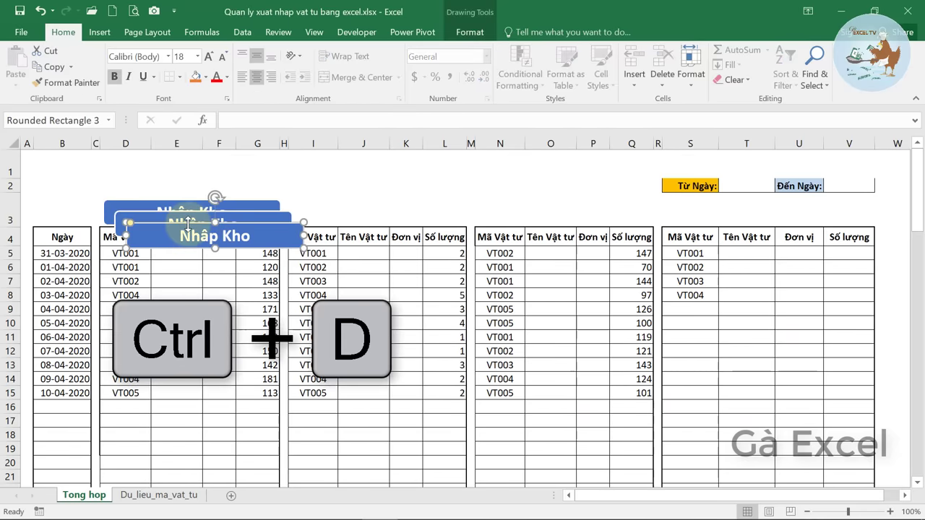
{"action": "key", "text": "ctrl+d"}
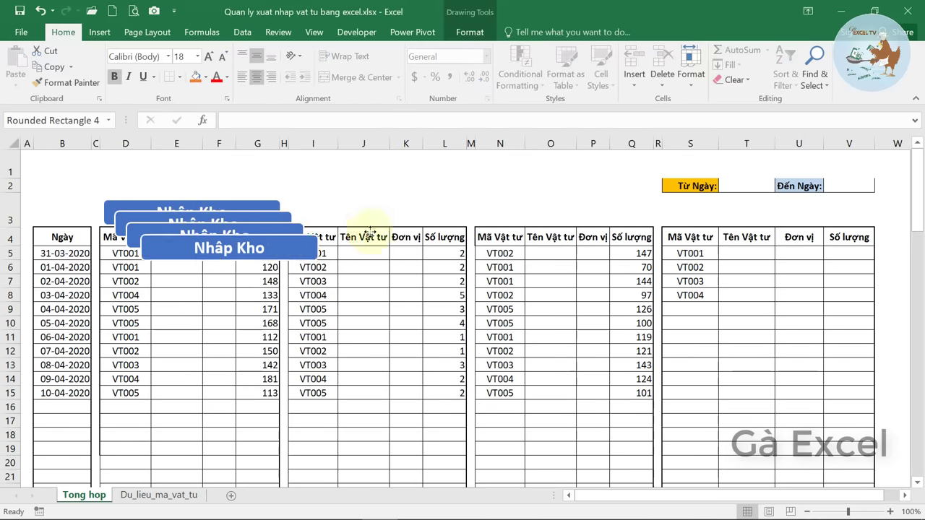
{"action": "left_click_drag", "start_coordinate": [287, 239], "coordinate": [830, 205]}
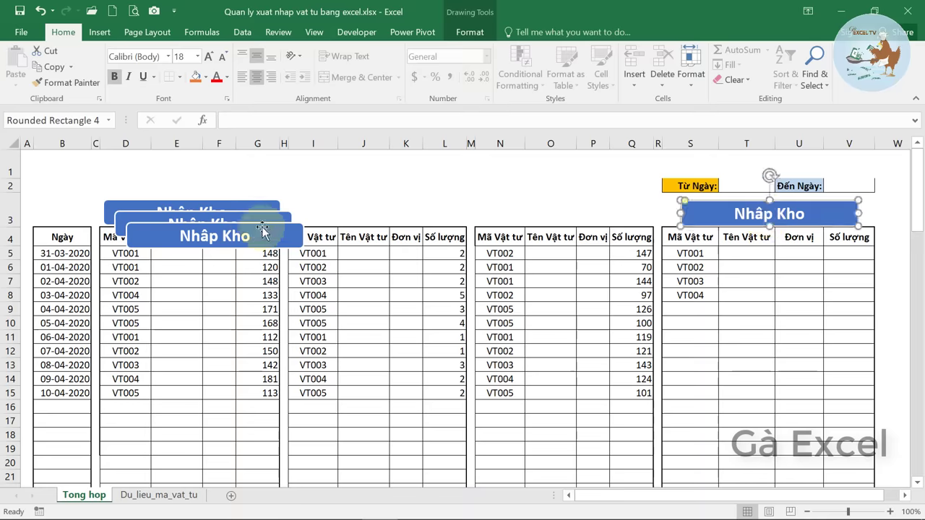
{"action": "left_click_drag", "start_coordinate": [258, 223], "coordinate": [621, 204]}
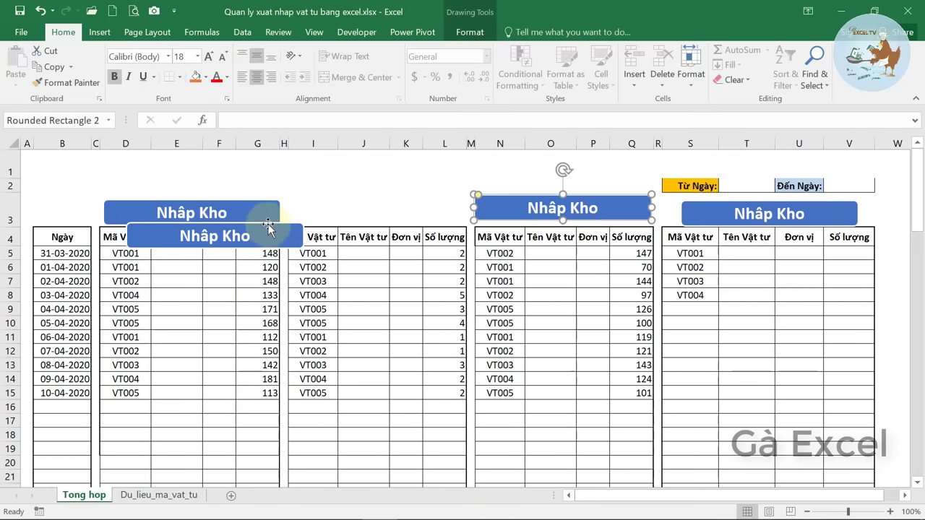
{"action": "left_click_drag", "start_coordinate": [258, 236], "coordinate": [428, 199]}
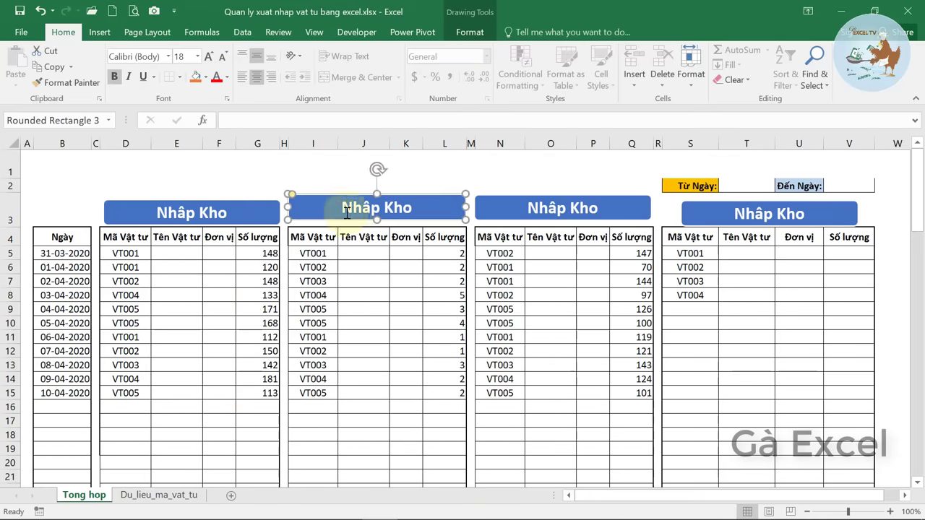
Retype the three copied labels as Lỗi (Hỏng), Xuất Kho and Còn Trong Kho.
{"action": "double_click", "coordinate": [368, 209]}
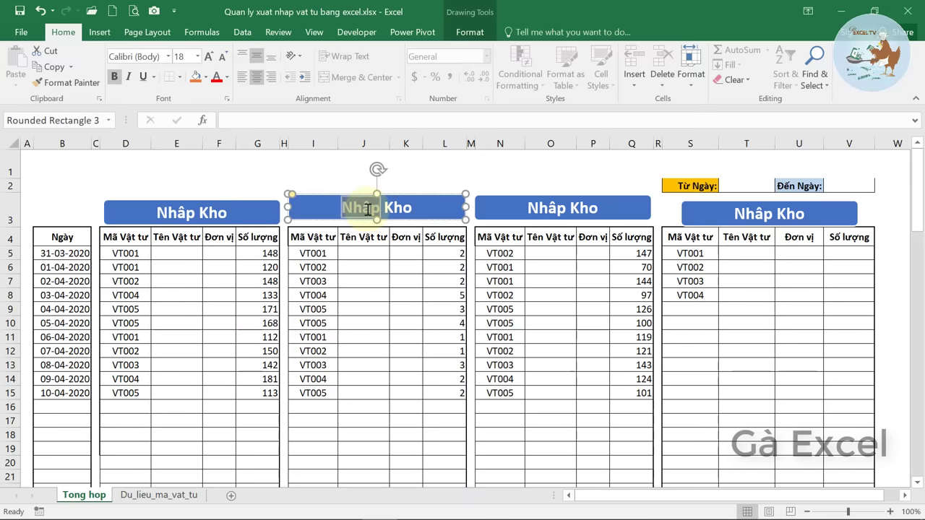
{"action": "key", "text": "BackSpace"}
{"action": "key", "text": "Delete"}
{"action": "key", "text": "Delete"}
{"action": "key", "text": "Delete"}
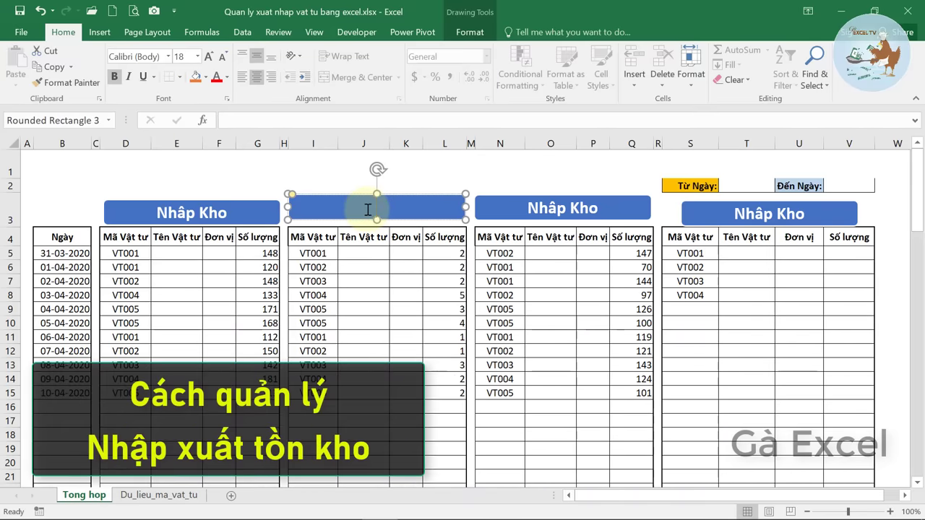
{"action": "type", "text": "Lỗi(H"}
{"action": "type", "text": "ỏng)"}
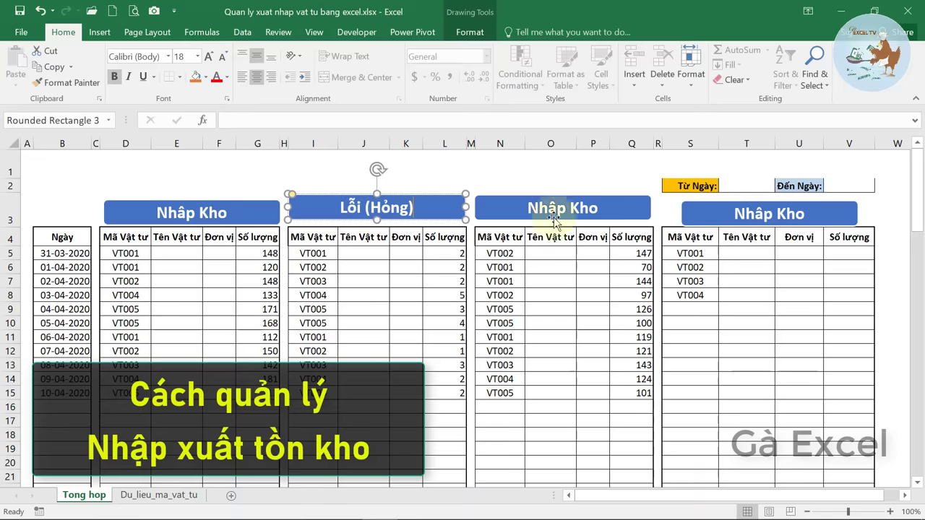
{"action": "double_click", "coordinate": [552, 209]}
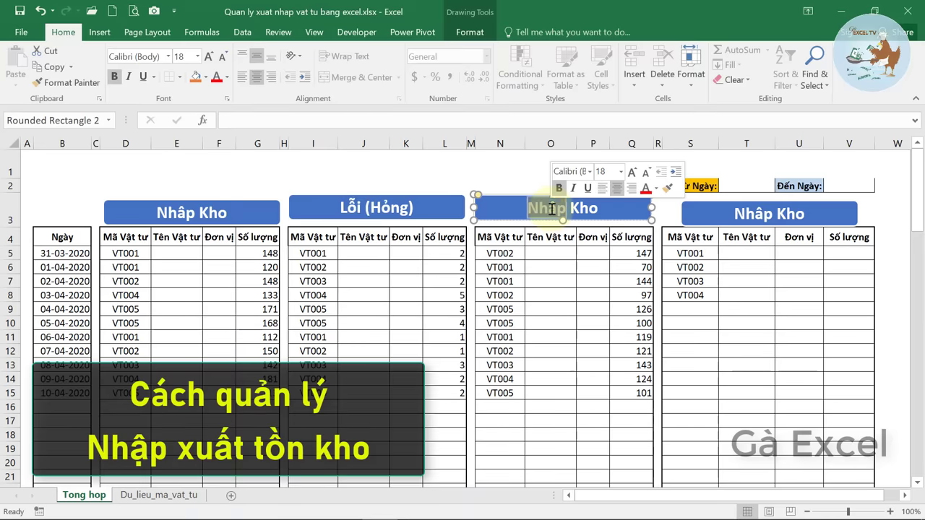
{"action": "type", "text": "Xuaất"}
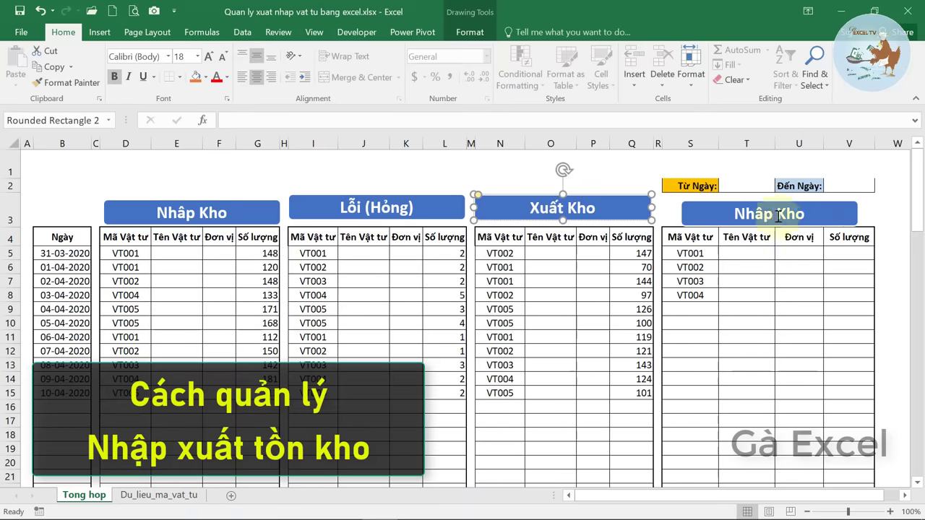
{"action": "left_click", "coordinate": [771, 209]}
{"action": "triple_click", "coordinate": [771, 210]}
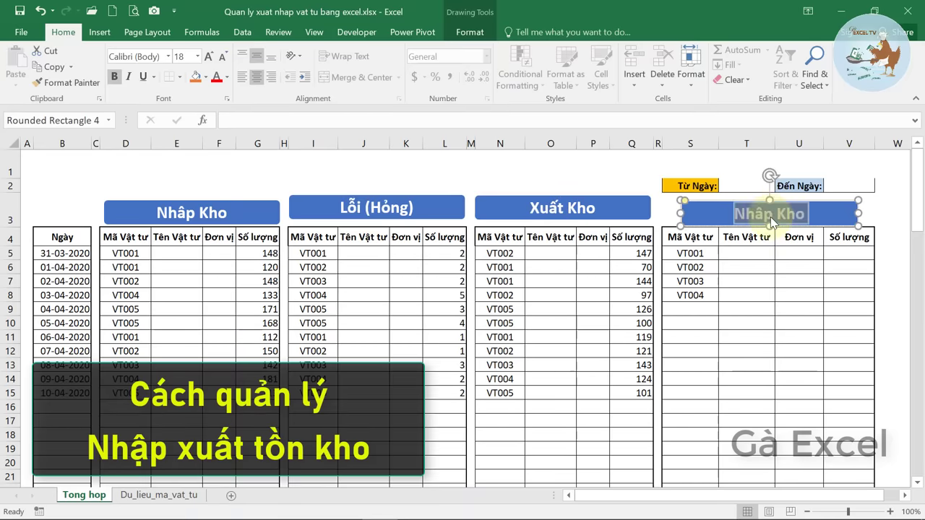
{"action": "type", "text": "Còn Trong Kh"}
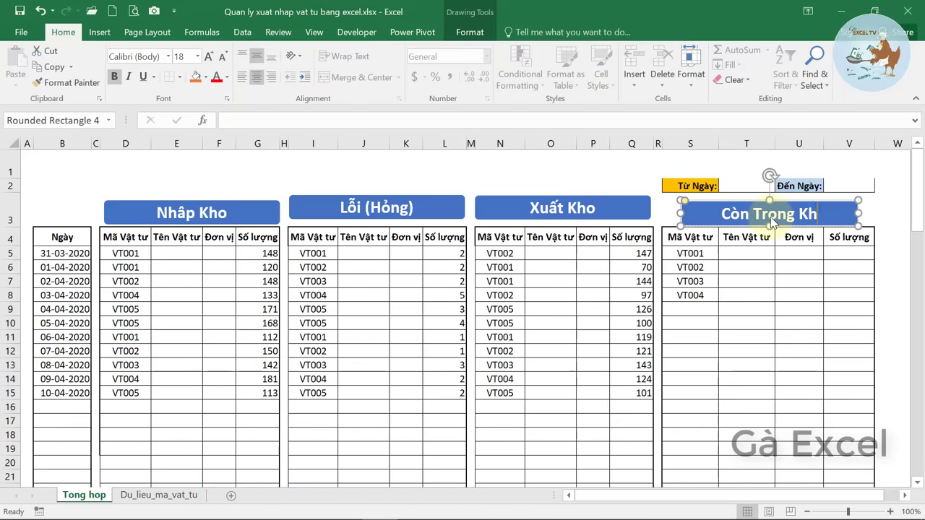
{"action": "type", "text": "o"}
{"action": "left_click", "coordinate": [613, 310]}
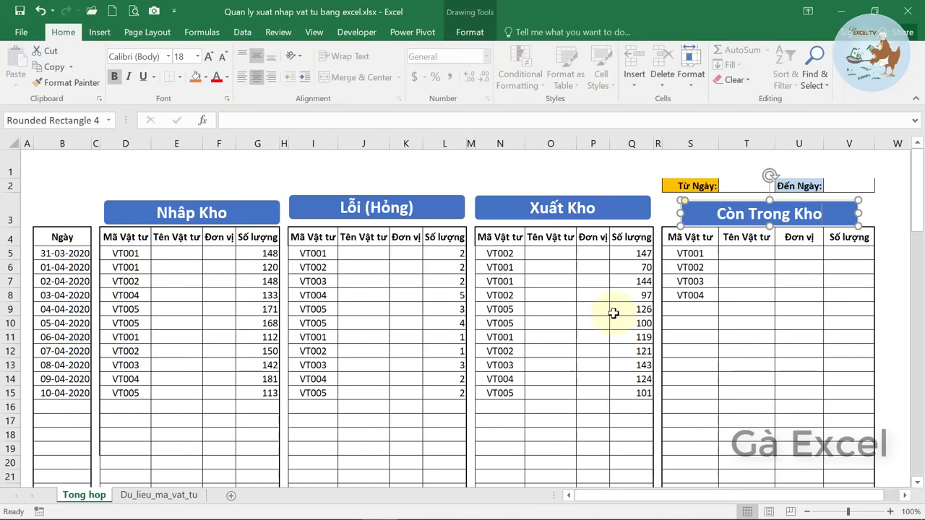
Align the four title banners in one row and distribute them horizontally.
{"action": "left_click", "coordinate": [137, 222]}
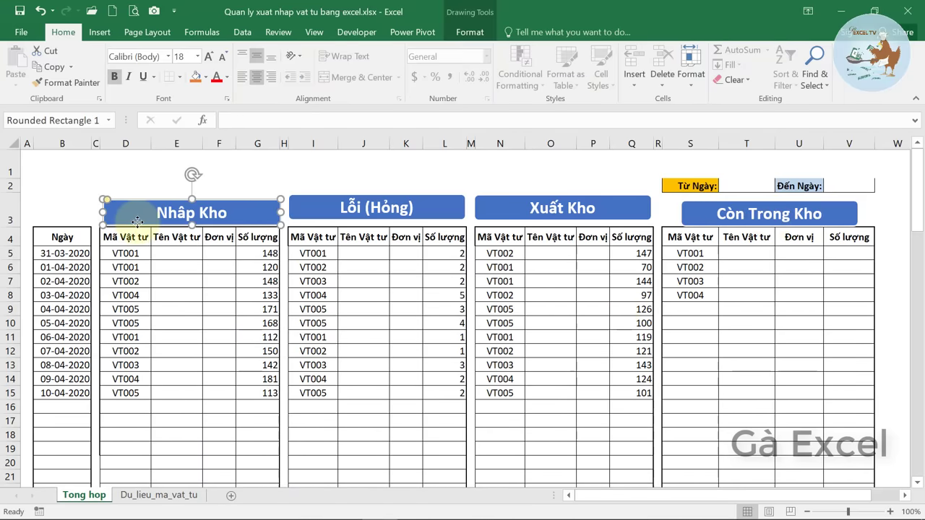
{"action": "left_click", "coordinate": [337, 214], "text": "ctrl"}
{"action": "left_click", "coordinate": [503, 209], "text": "ctrl"}
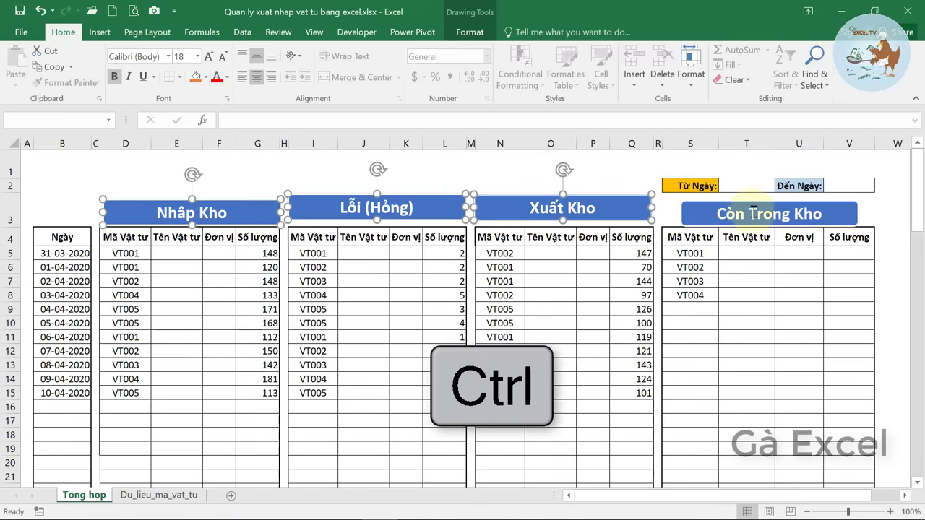
{"action": "left_click", "coordinate": [753, 212], "text": "ctrl"}
{"action": "left_click", "coordinate": [470, 32]}
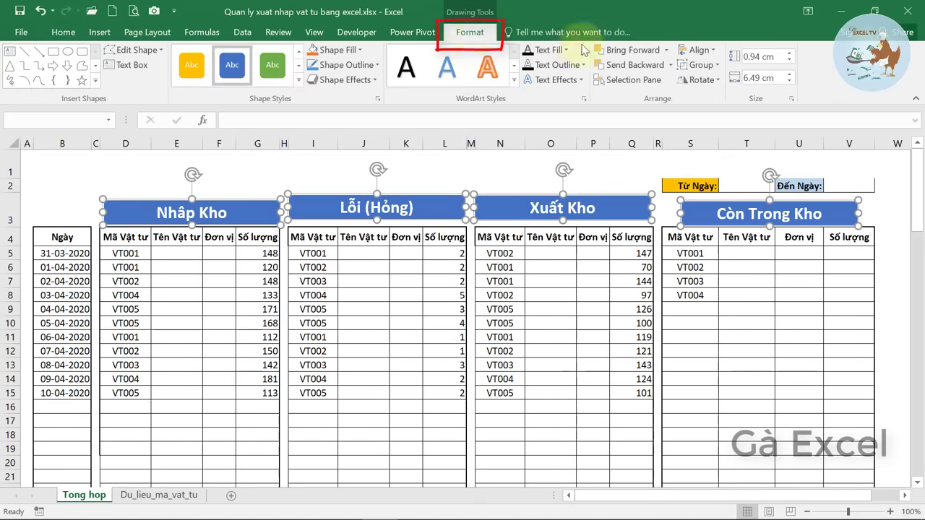
{"action": "left_click", "coordinate": [698, 50]}
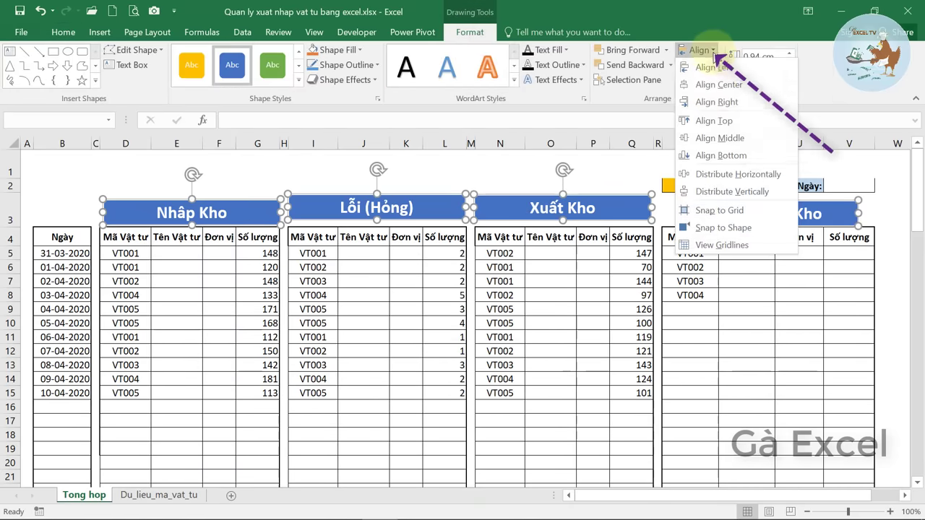
{"action": "left_click", "coordinate": [721, 156]}
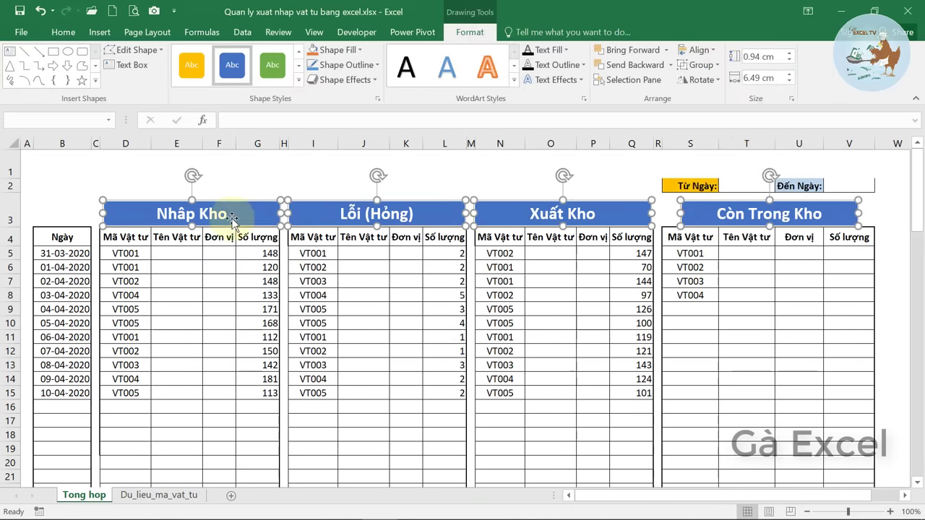
{"action": "left_click", "coordinate": [714, 52]}
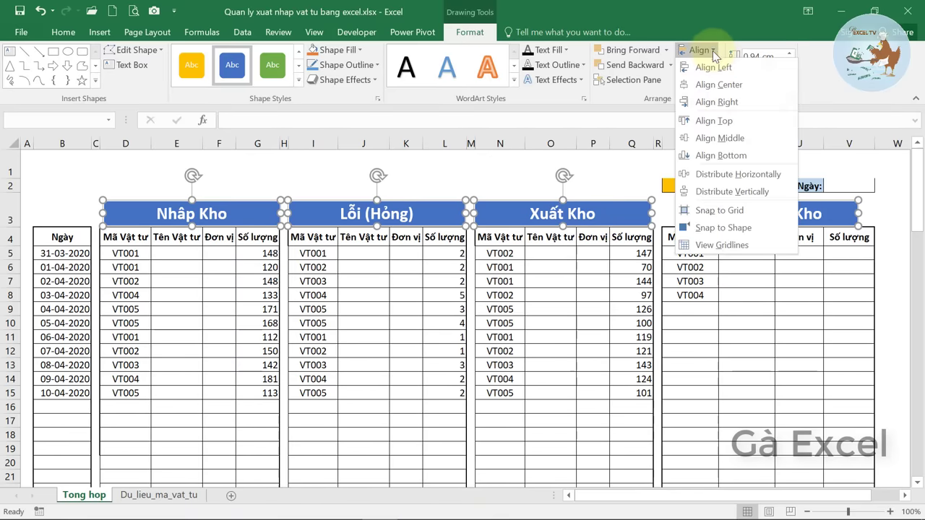
{"action": "left_click", "coordinate": [757, 174]}
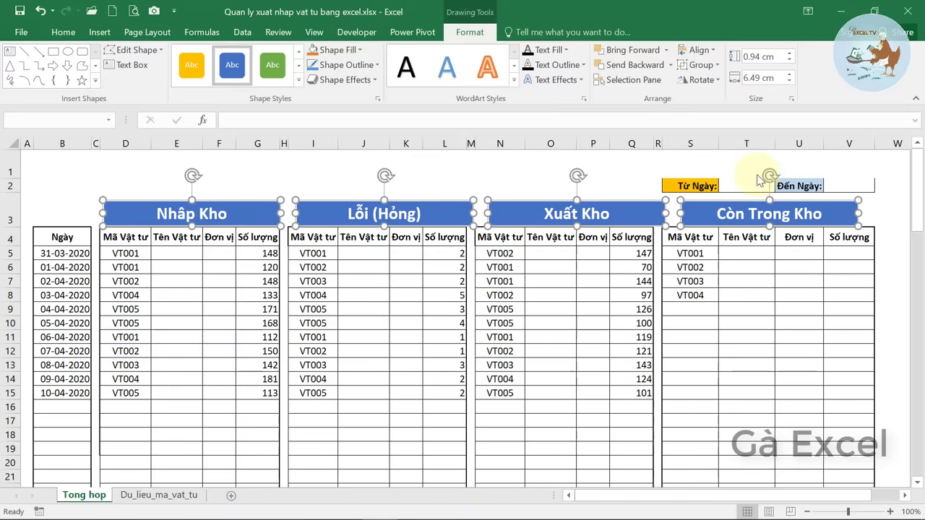
Nudge Lỗi (Hỏng) and Xuất Kho over their tables and widen Còn Trong Kho to 6.91 cm.
{"action": "left_click", "coordinate": [551, 308]}
{"action": "left_click_drag", "start_coordinate": [340, 213], "coordinate": [335, 212]}
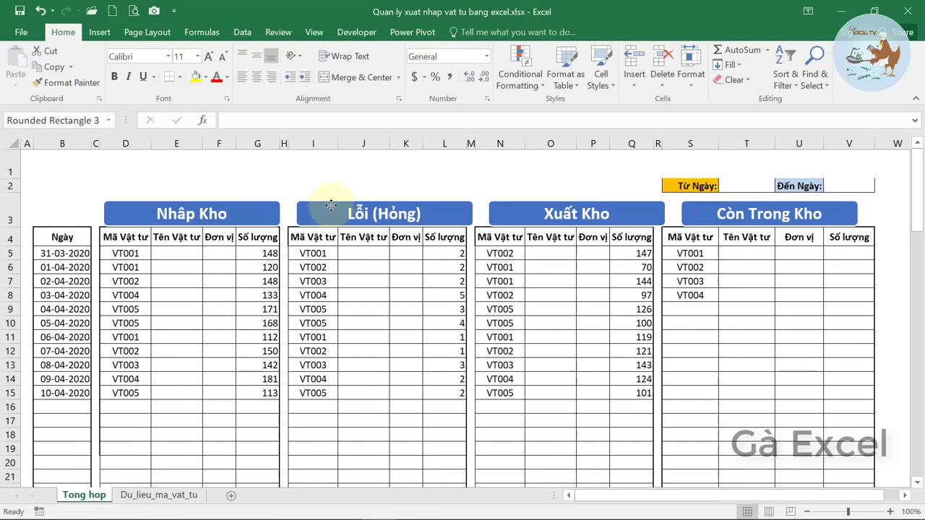
{"action": "left_click_drag", "start_coordinate": [528, 212], "coordinate": [513, 211]}
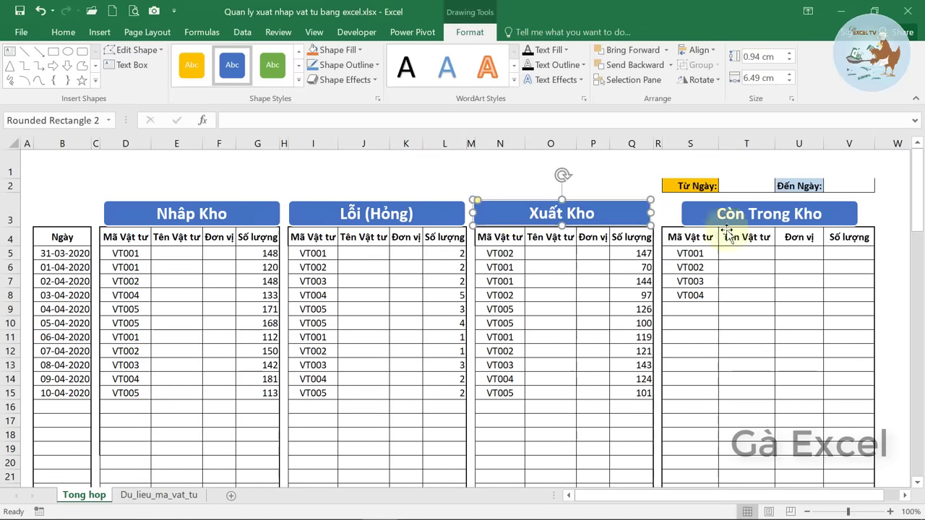
{"action": "left_click", "coordinate": [727, 216]}
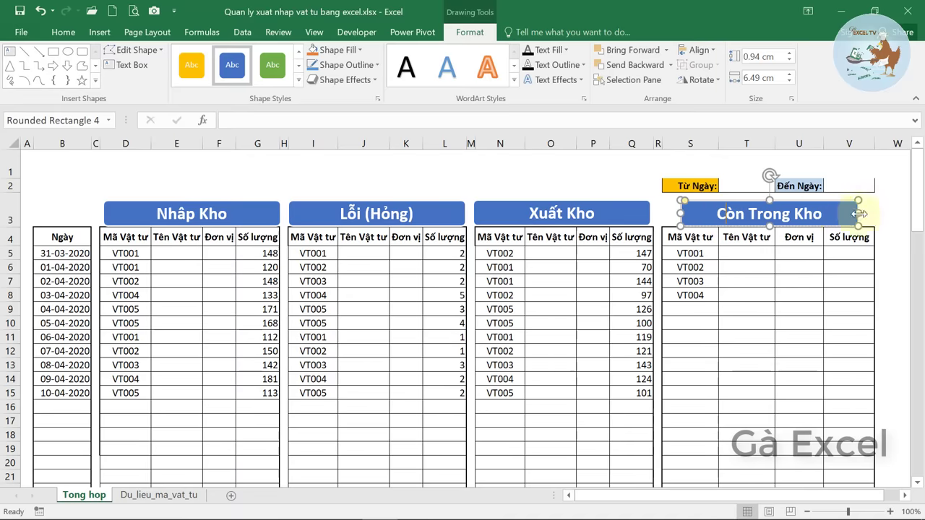
{"action": "left_click_drag", "start_coordinate": [858, 213], "coordinate": [869, 213]}
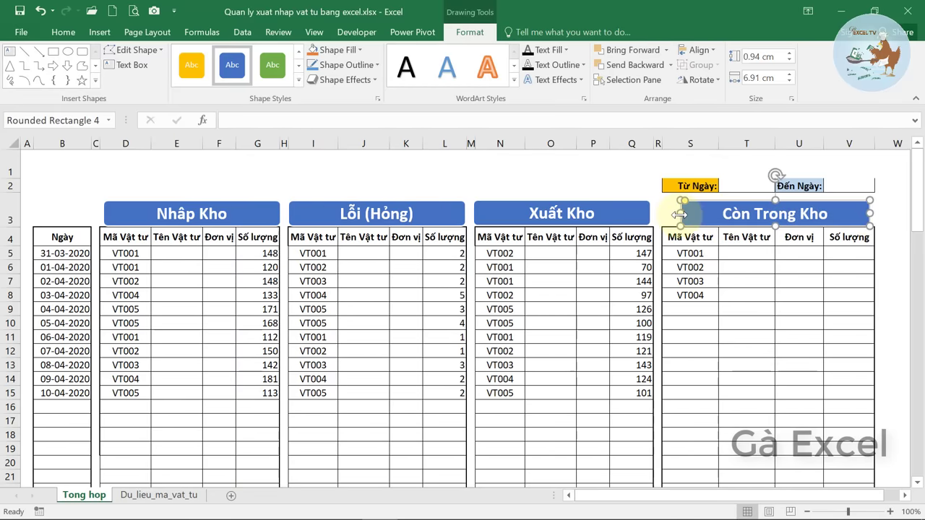
{"action": "left_click_drag", "start_coordinate": [679, 214], "coordinate": [670, 213]}
{"action": "left_click", "coordinate": [705, 294]}
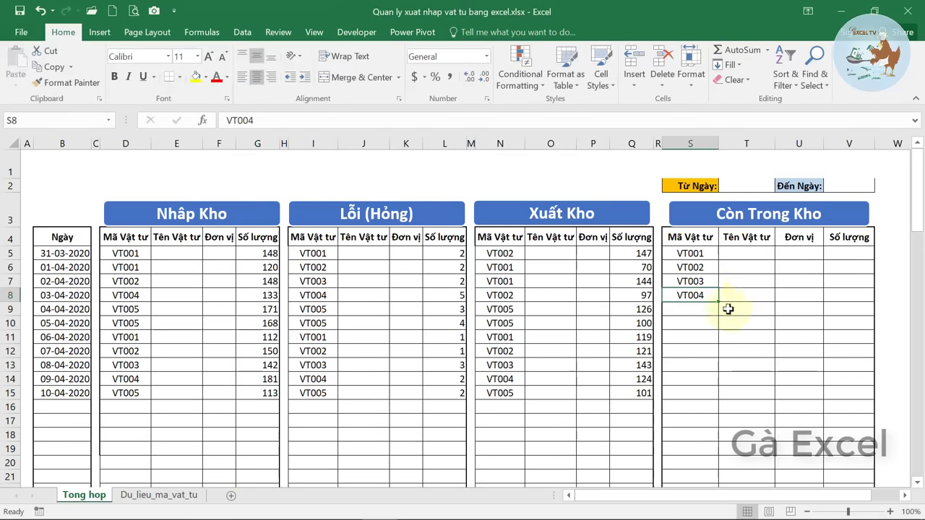
Enter the title QUẢN LÝ XUẤT NHẬP VẬT TƯ BẰNG EXCEL in cell B1.
{"action": "left_click", "coordinate": [86, 165]}
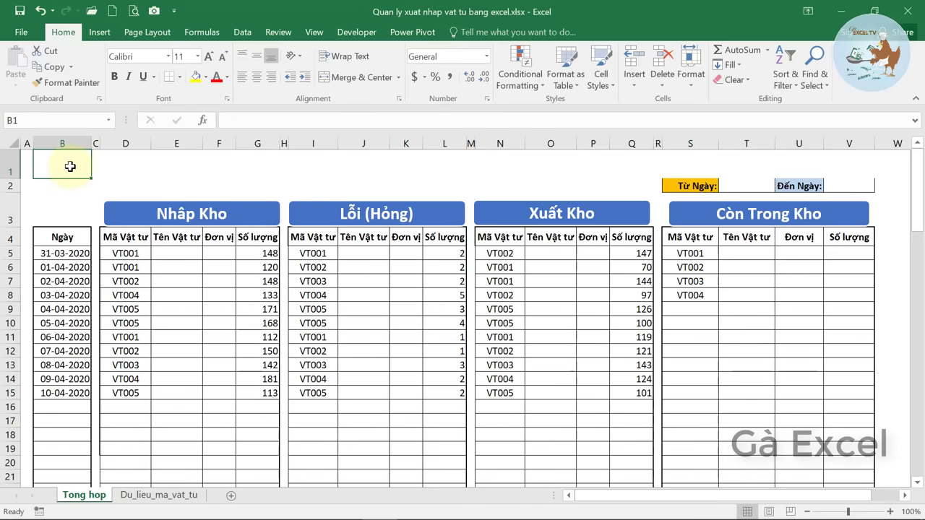
{"action": "type", "text": "Qu"}
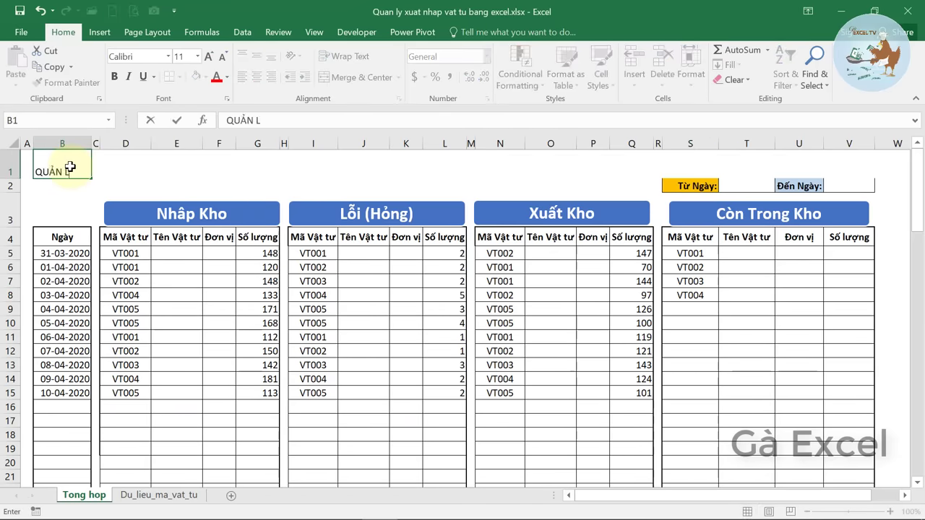
{"action": "type", "text": "Ý XUẤT NHẬP"}
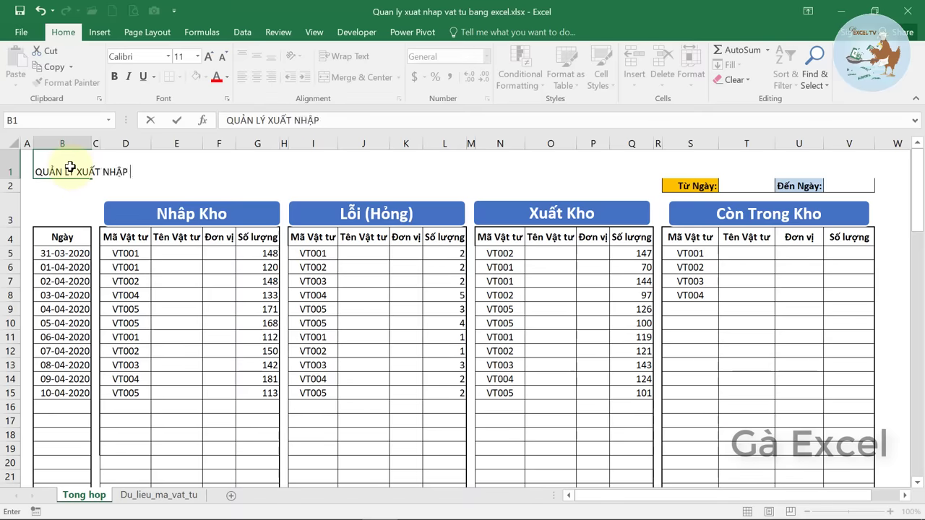
{"action": "type", "text": "TỪ B"}
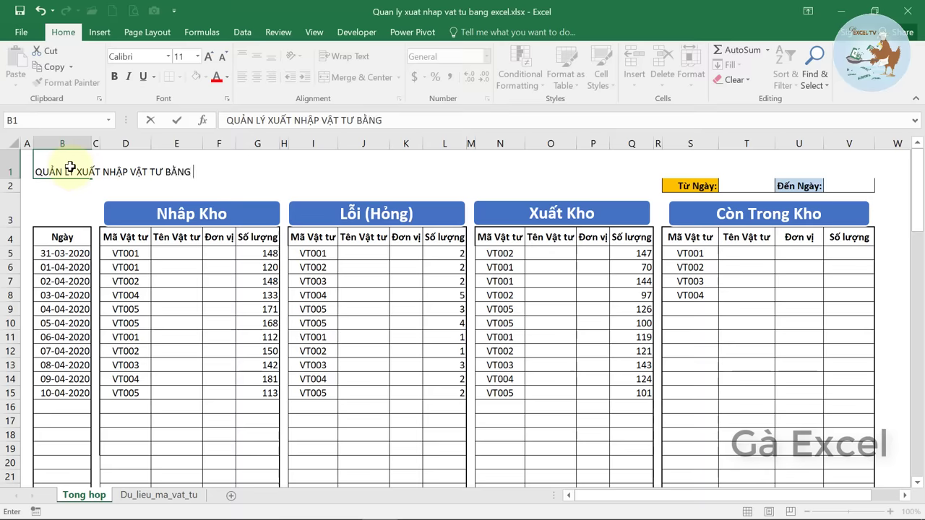
{"action": "type", "text": "EXCEL"}
{"action": "key", "text": "Return"}
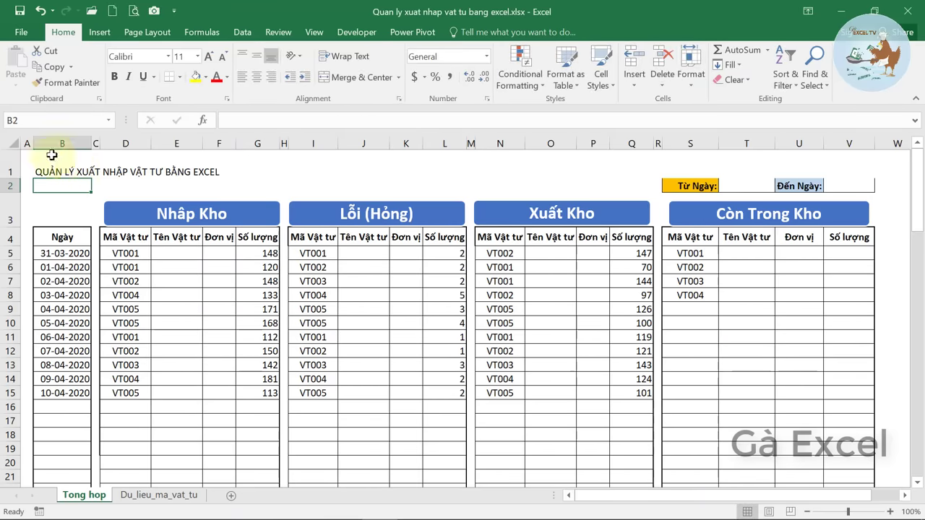
Format B1:V1 with font size 18, yellow fill and bold.
{"action": "left_click_drag", "start_coordinate": [55, 168], "coordinate": [843, 161]}
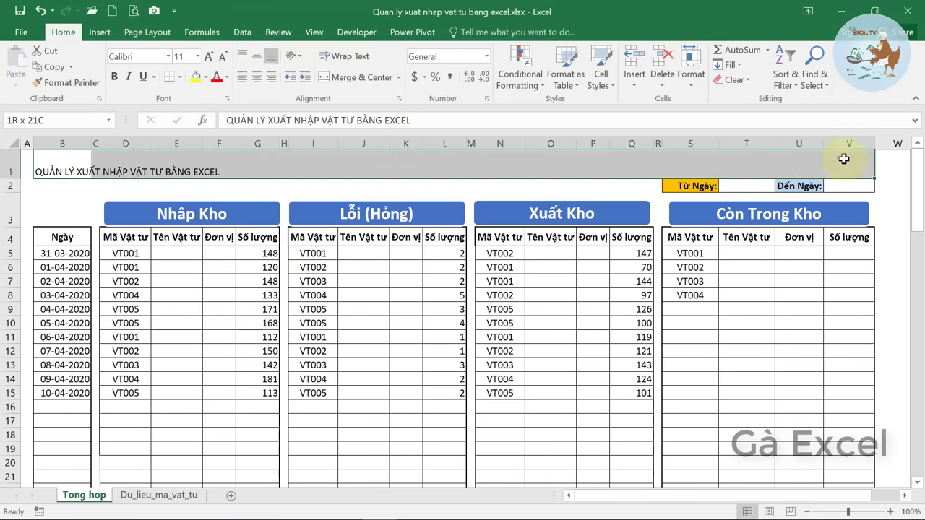
{"action": "left_click", "coordinate": [181, 56]}
{"action": "type", "text": "18"}
{"action": "key", "text": "Return"}
{"action": "left_click", "coordinate": [195, 77]}
{"action": "left_click", "coordinate": [114, 77]}
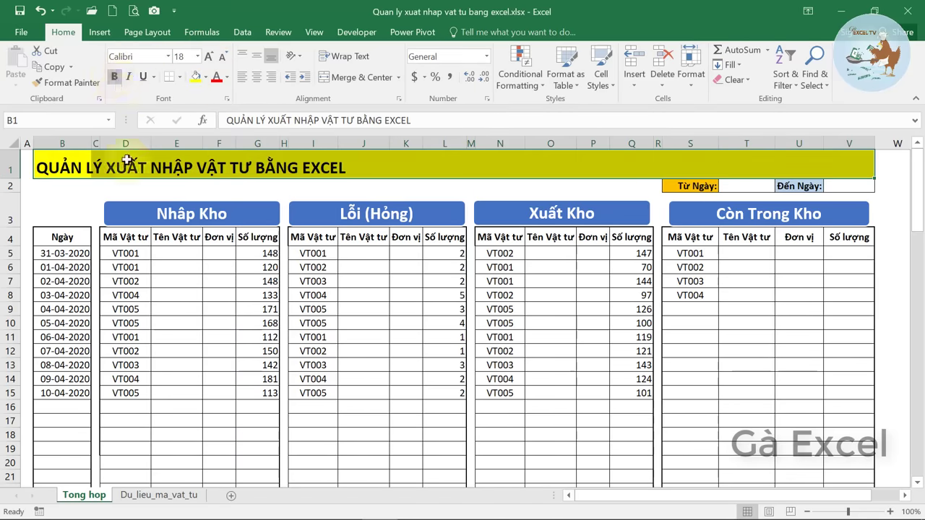
Set the B1:V1 horizontal alignment to Center Across Selection.
{"action": "right_click", "coordinate": [69, 167]}
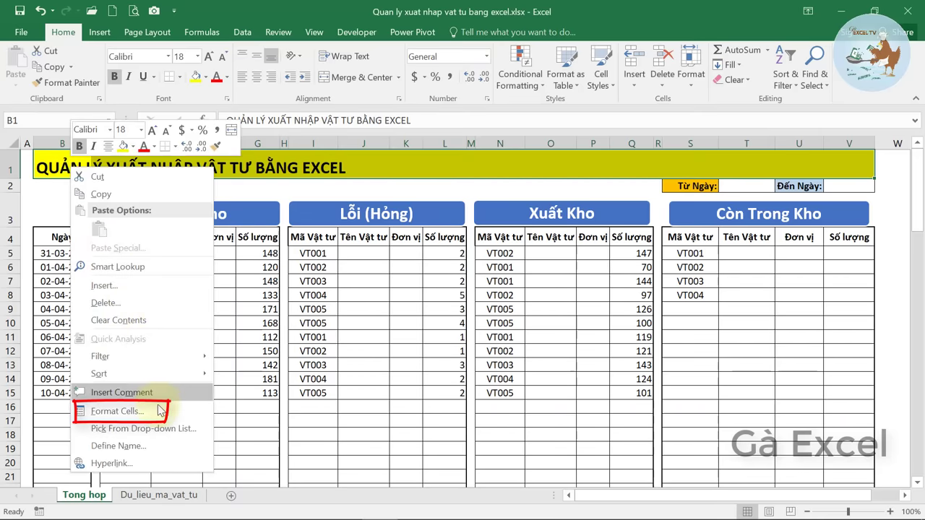
{"action": "left_click", "coordinate": [117, 411]}
{"action": "left_click", "coordinate": [75, 195]}
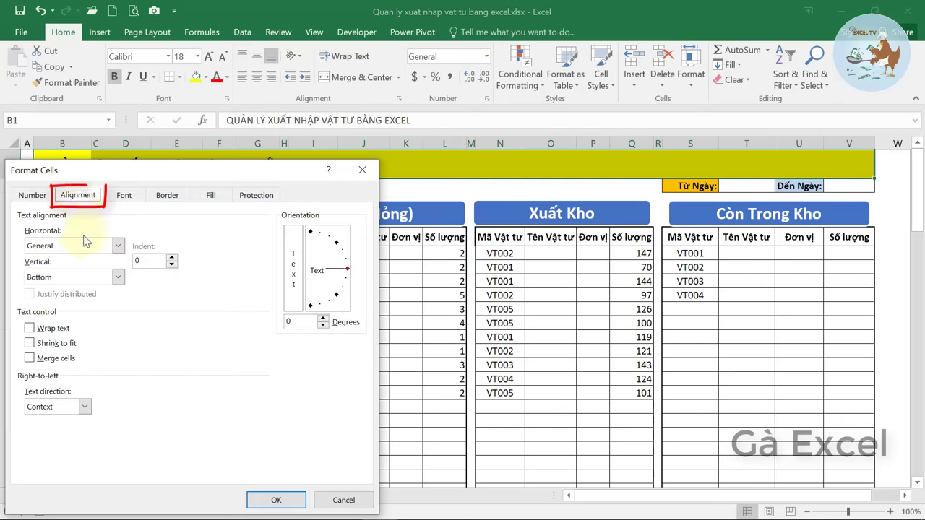
{"action": "left_click", "coordinate": [117, 246]}
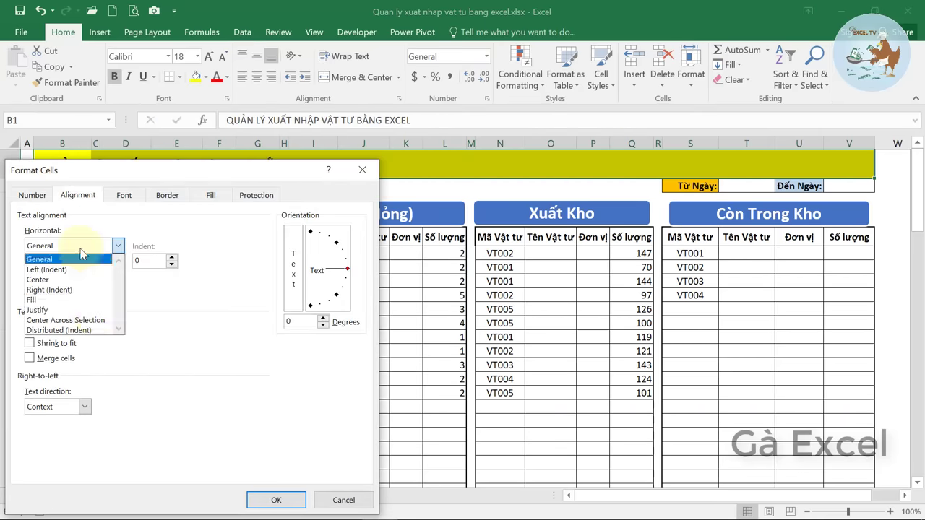
{"action": "left_click", "coordinate": [82, 320]}
{"action": "left_click", "coordinate": [278, 500]}
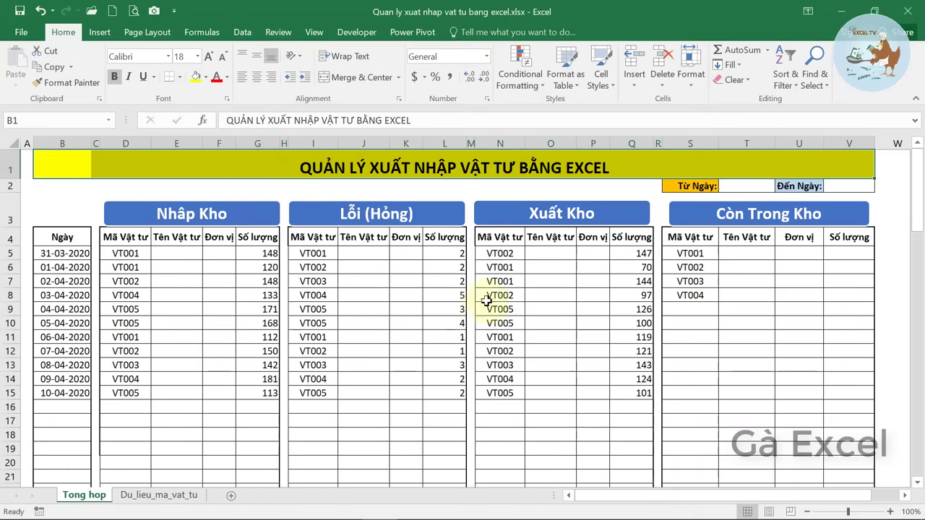
{"action": "left_click", "coordinate": [458, 293]}
Centre the title vertically within row 1.
{"action": "left_click", "coordinate": [13, 167]}
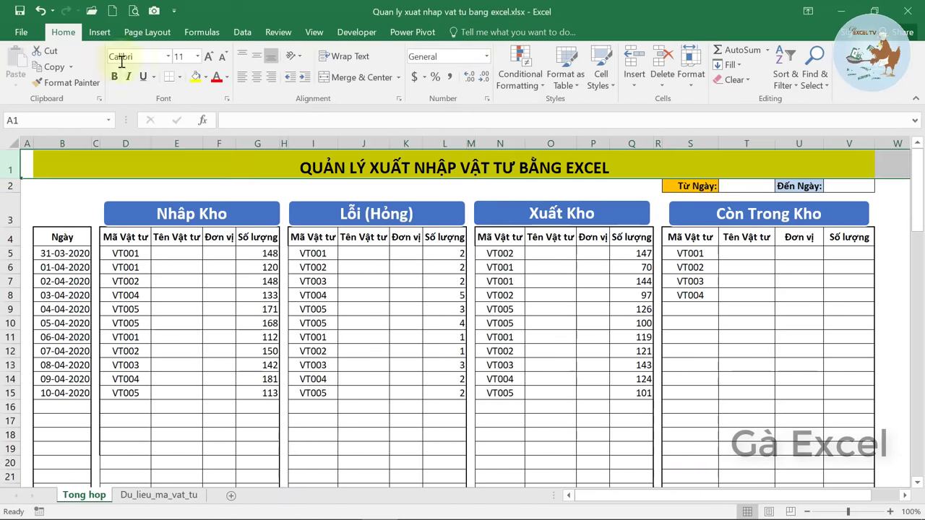
{"action": "left_click", "coordinate": [256, 56]}
{"action": "left_click", "coordinate": [411, 324]}
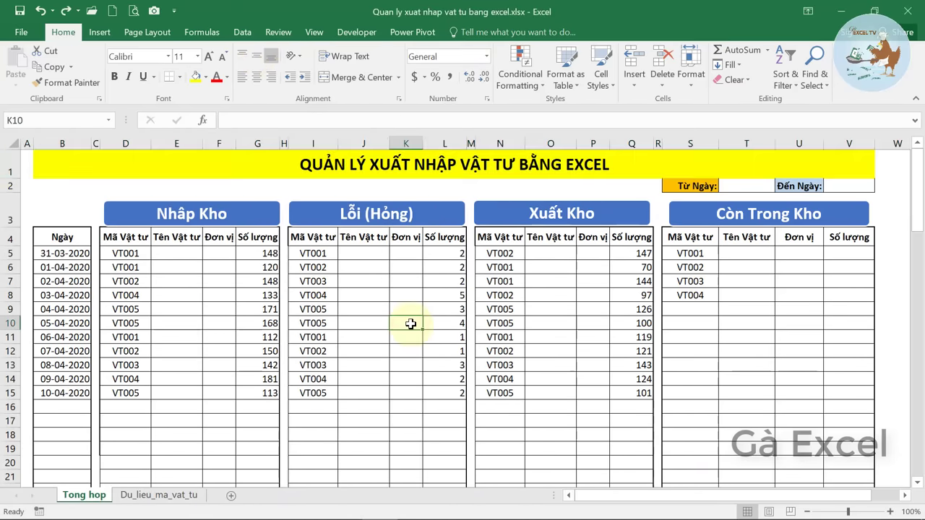
Select the item-code ranges from D5, I5:I21, N5:N20 and S5:S17 in the four tables.
{"action": "mouse_move", "coordinate": [126, 253]}
{"action": "left_mouse_down"}
{"action": "mouse_move", "coordinate": [118, 417]}
{"action": "mouse_move", "coordinate": [127, 476]}
{"action": "left_mouse_up"}
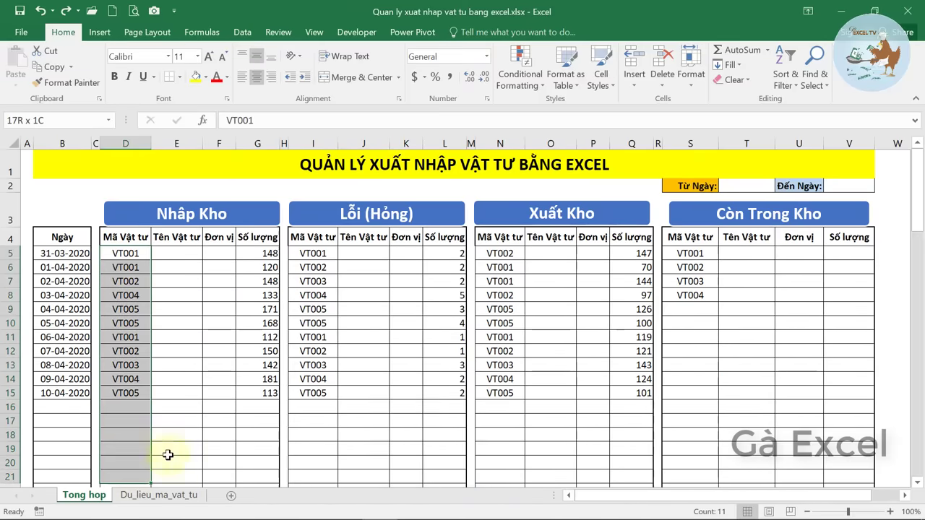
{"action": "left_click_drag", "start_coordinate": [313, 253], "coordinate": [313, 480]}
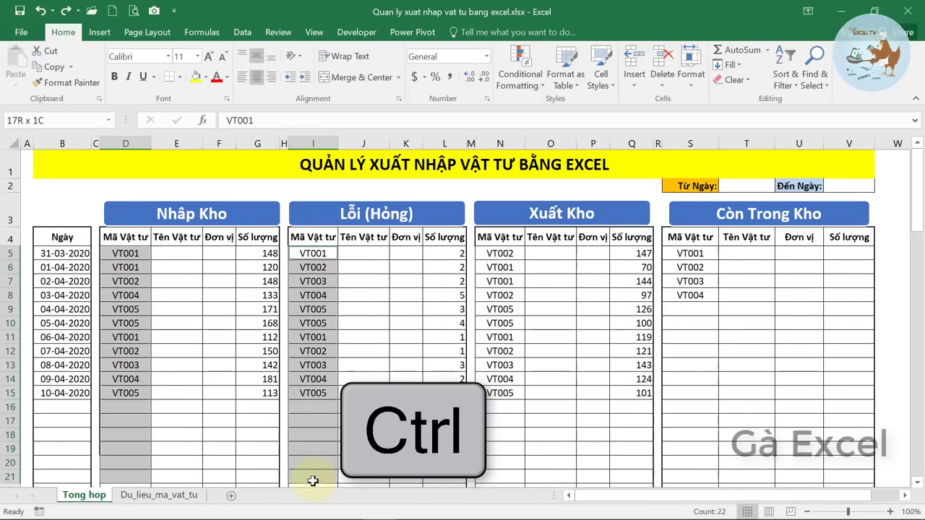
{"action": "left_click_drag", "start_coordinate": [500, 253], "coordinate": [496, 466]}
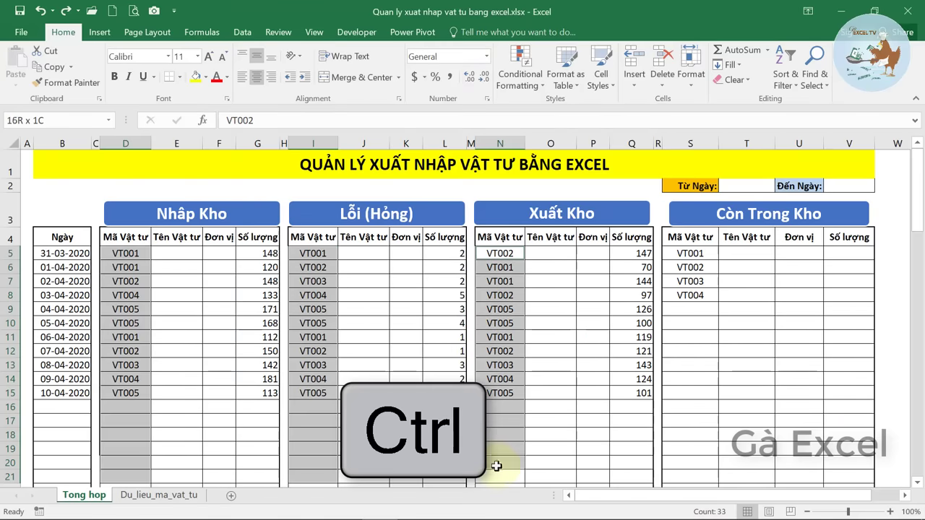
{"action": "left_click_drag", "start_coordinate": [690, 253], "coordinate": [690, 477]}
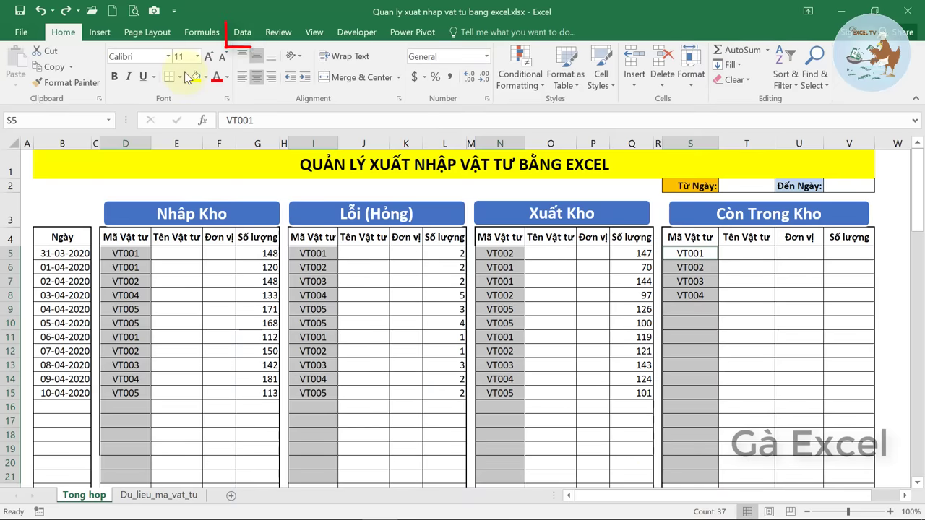
Add list validation with source =OFFSET(Du_lieu_ma_vat_tu!$B$4,0,0,COUNTA(Du_lieu_ma_vat_tu!$B:$B)-1).
{"action": "left_click", "coordinate": [242, 32]}
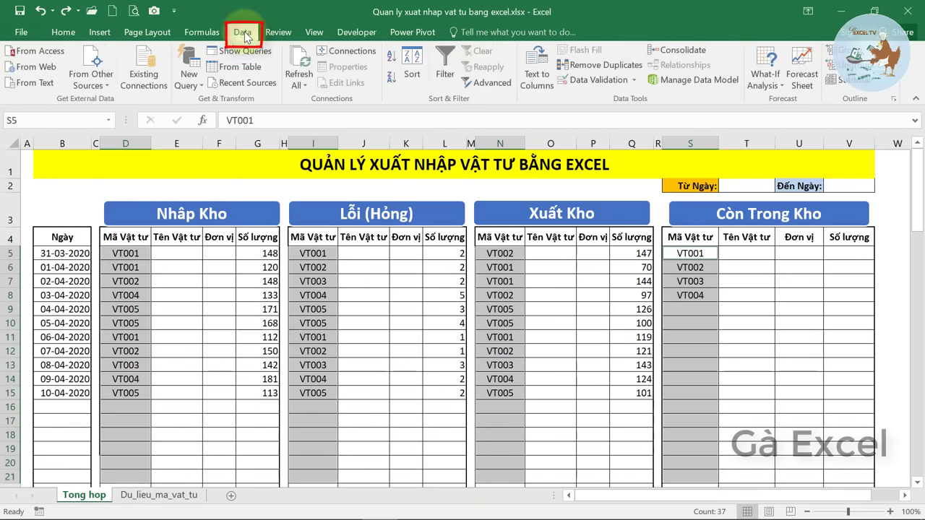
{"action": "left_click", "coordinate": [599, 81]}
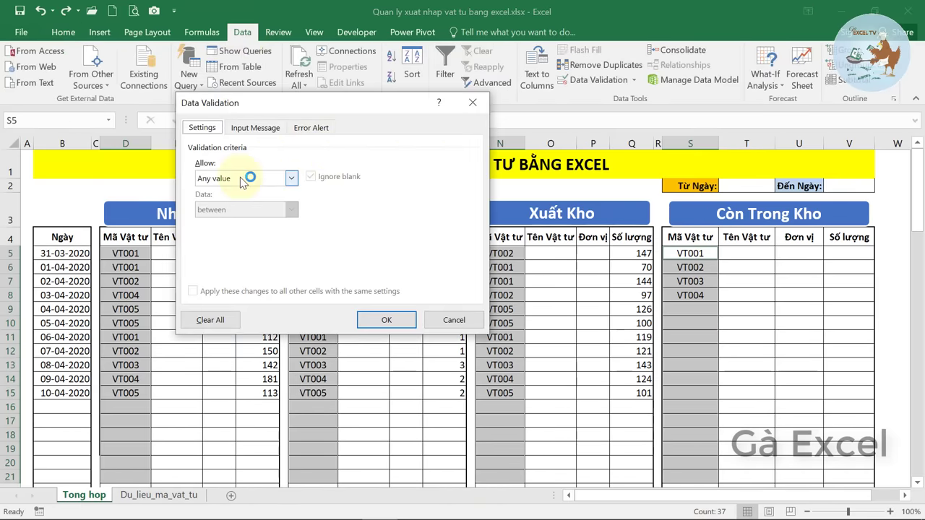
{"action": "left_click", "coordinate": [242, 179]}
{"action": "left_click", "coordinate": [227, 223]}
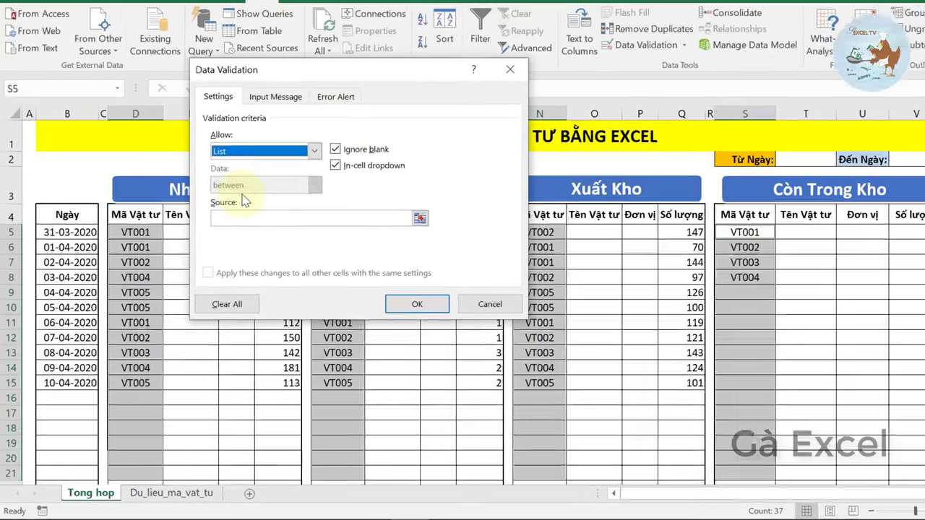
{"action": "left_click", "coordinate": [247, 220]}
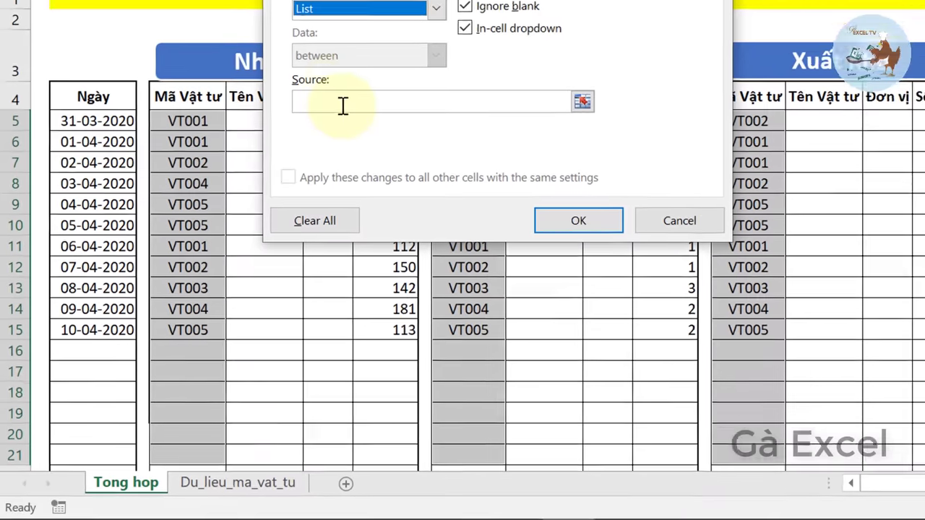
{"action": "type", "text": "=OFFSET"}
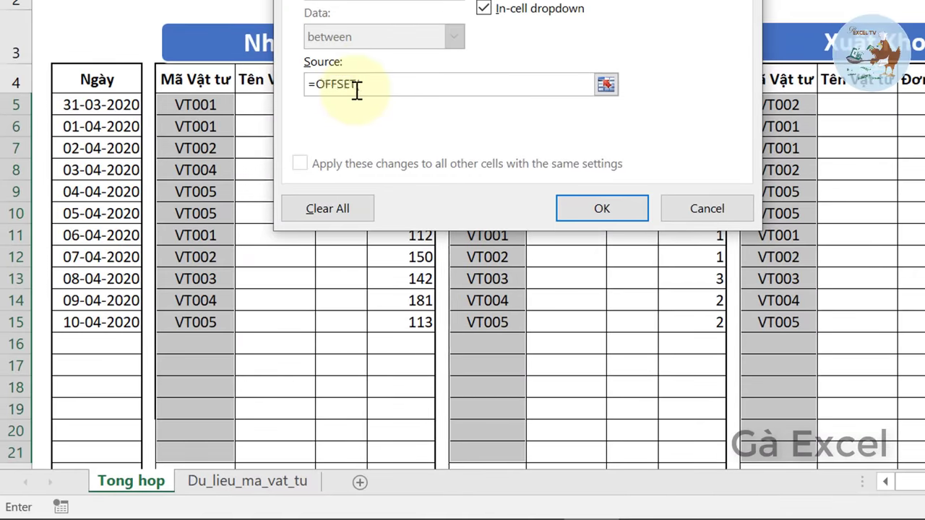
{"action": "type", "text": "("}
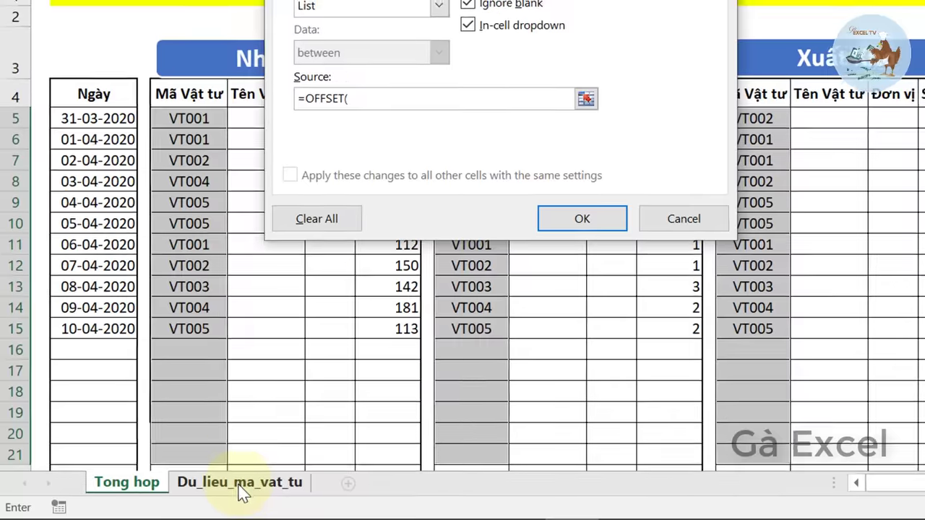
{"action": "left_click", "coordinate": [227, 480]}
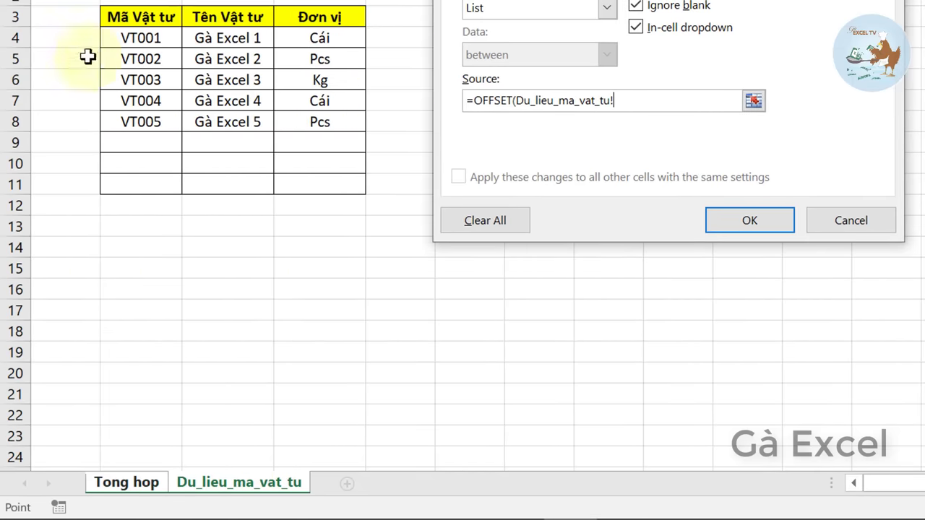
{"action": "left_click", "coordinate": [147, 39]}
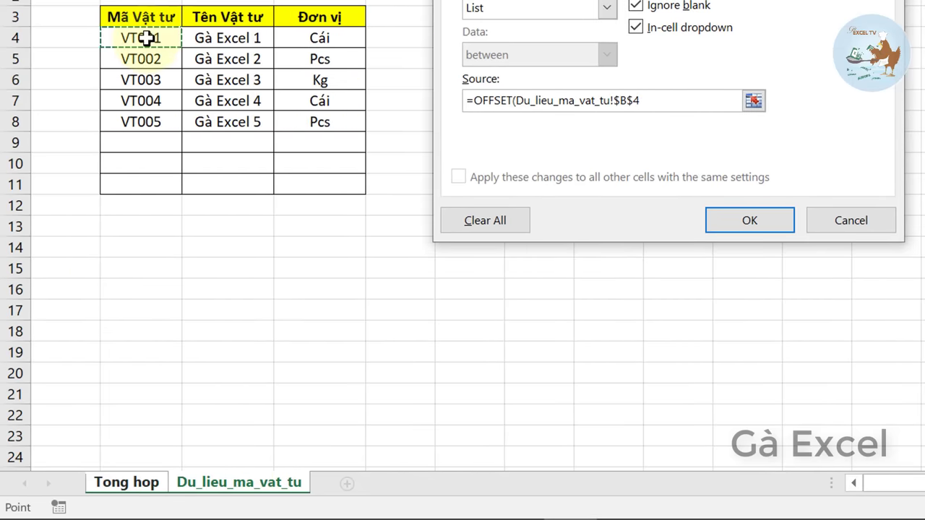
{"action": "type", "text": ",0,0,COUNTA"}
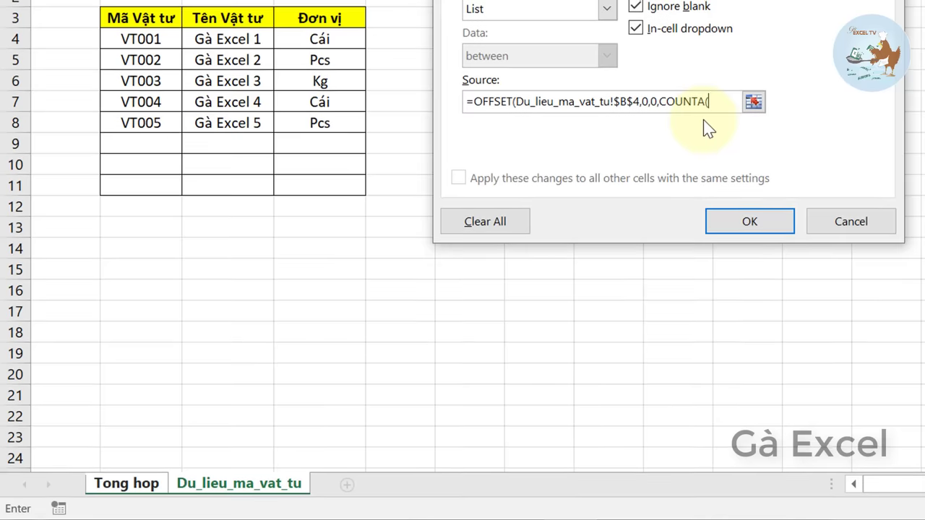
{"action": "type", "text": "("}
{"action": "left_click", "coordinate": [152, 75]}
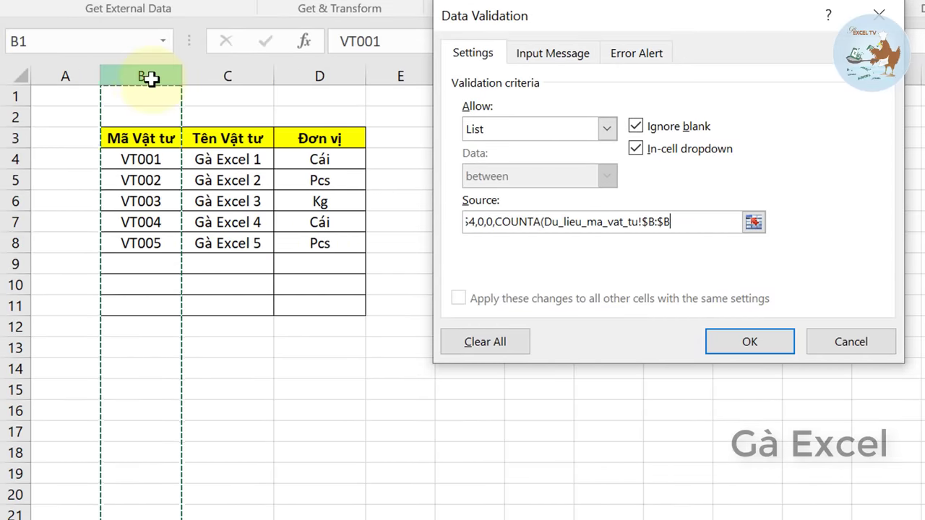
{"action": "type", "text": ")-"}
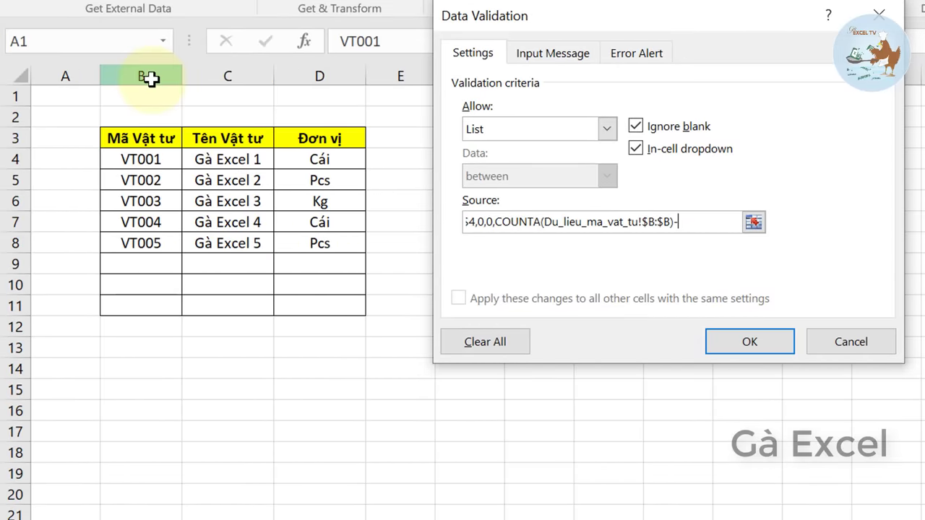
{"action": "type", "text": "1)"}
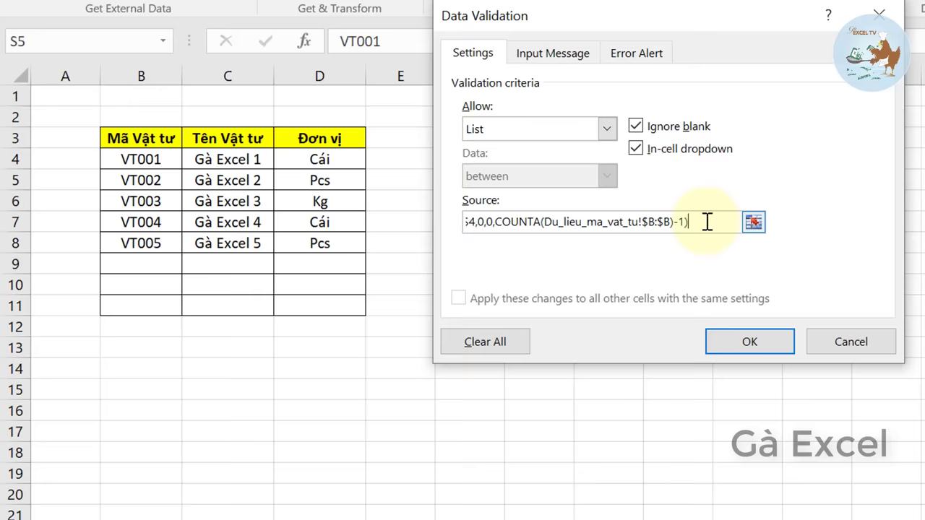
{"action": "left_click", "coordinate": [746, 340]}
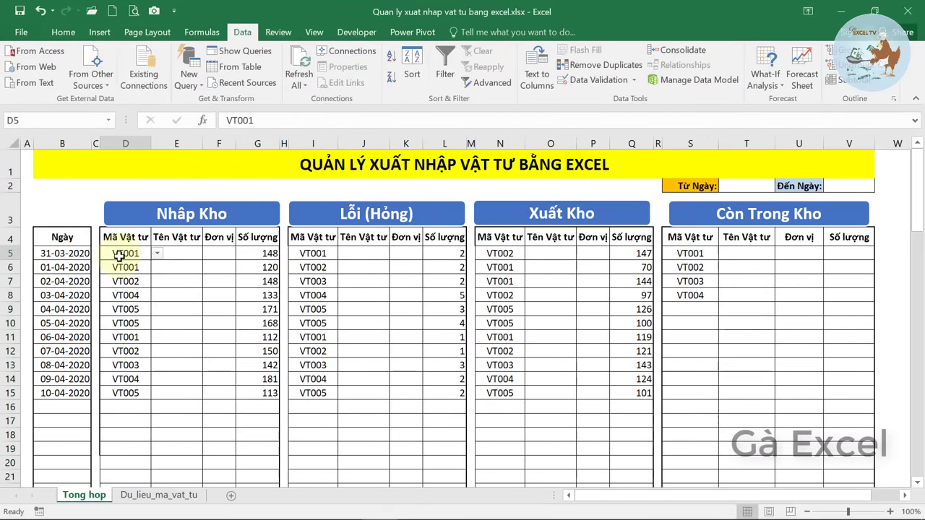
Test the code dropdowns in D5, D13 and S8, then show the Du_lieu_ma_vat_tu sheet.
{"action": "left_click", "coordinate": [142, 258]}
{"action": "left_click", "coordinate": [157, 254]}
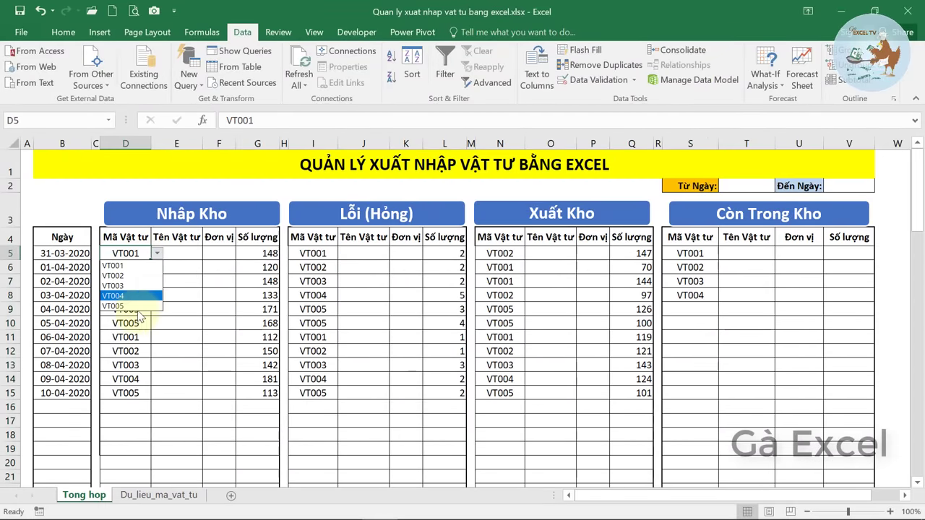
{"action": "left_click", "coordinate": [145, 369]}
{"action": "left_click", "coordinate": [157, 369]}
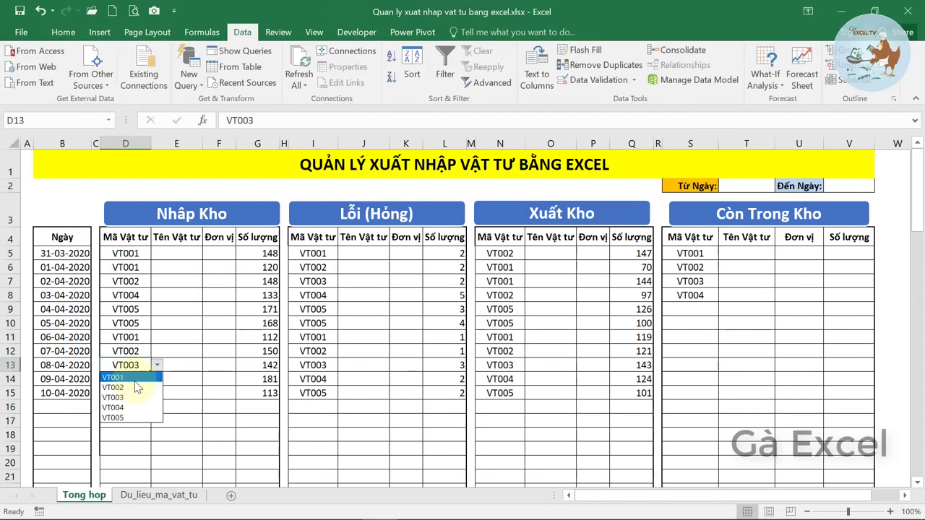
{"action": "key", "text": "Escape"}
{"action": "left_click", "coordinate": [689, 296]}
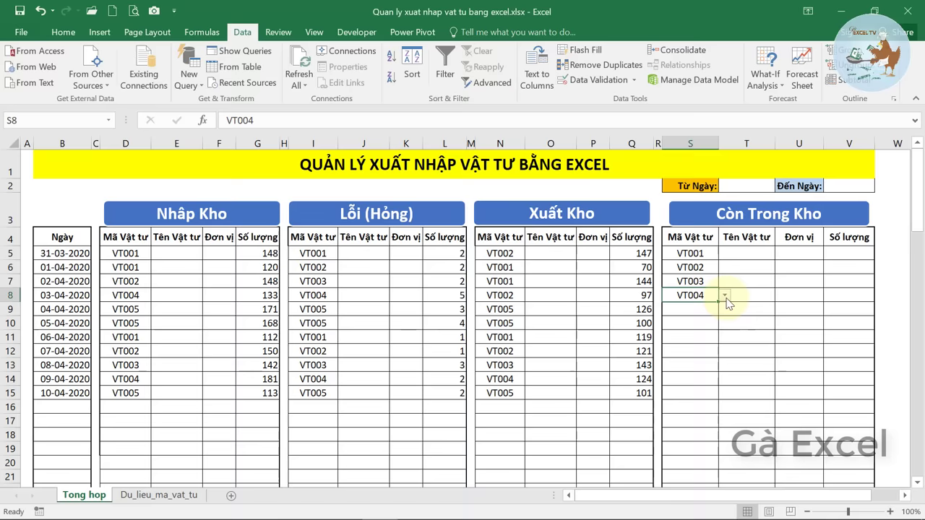
{"action": "left_click", "coordinate": [724, 296]}
{"action": "key", "text": "Escape"}
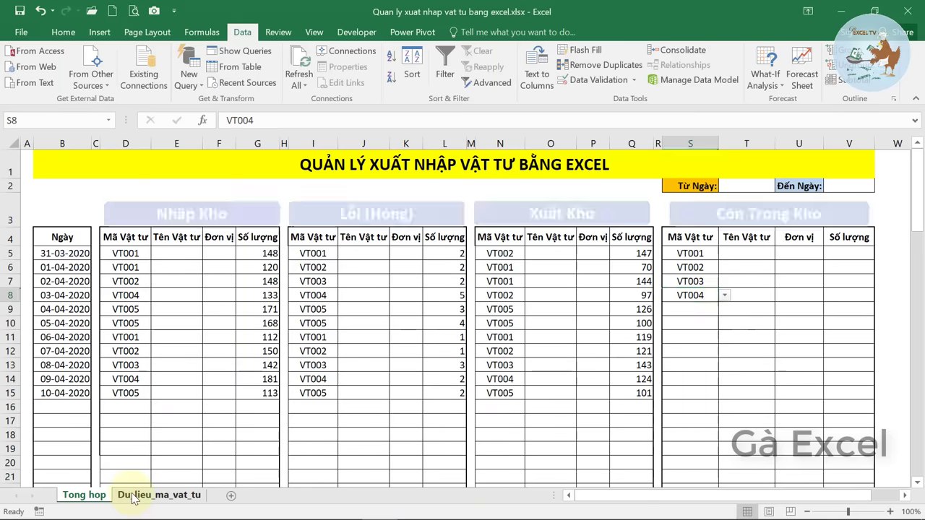
{"action": "left_click", "coordinate": [132, 496]}
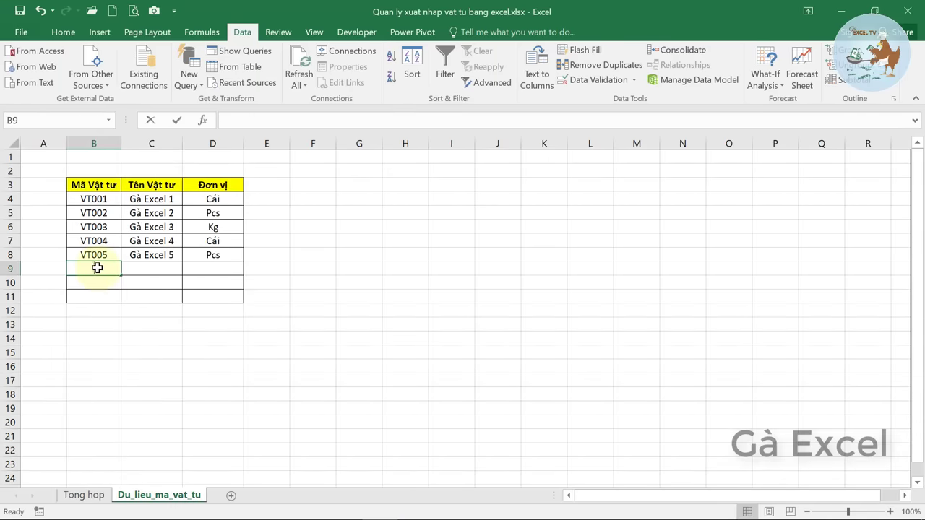
Enter VT006, Gà Excel 6 and Chiếc in B9:D9 of Du_lieu_ma_vat_tu.
{"action": "type", "text": "VT"}
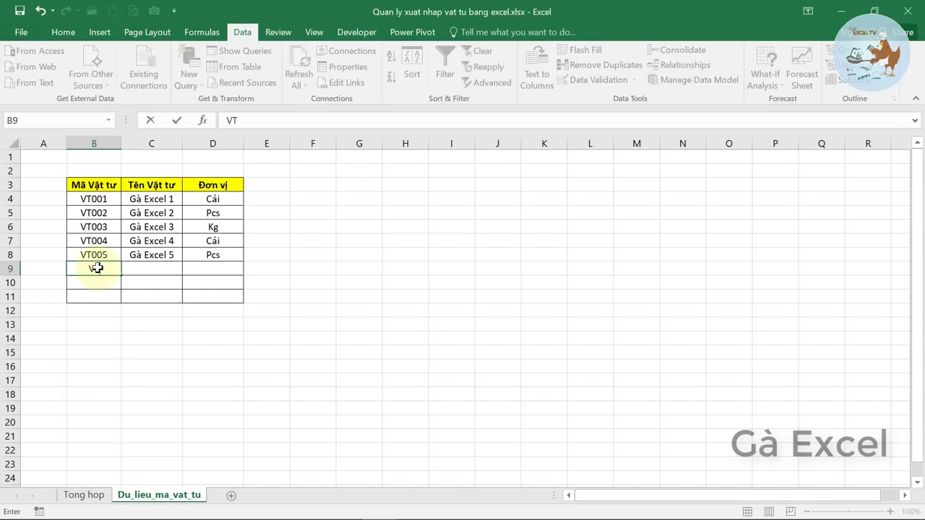
{"action": "type", "text": "006"}
{"action": "key", "text": "Return"}
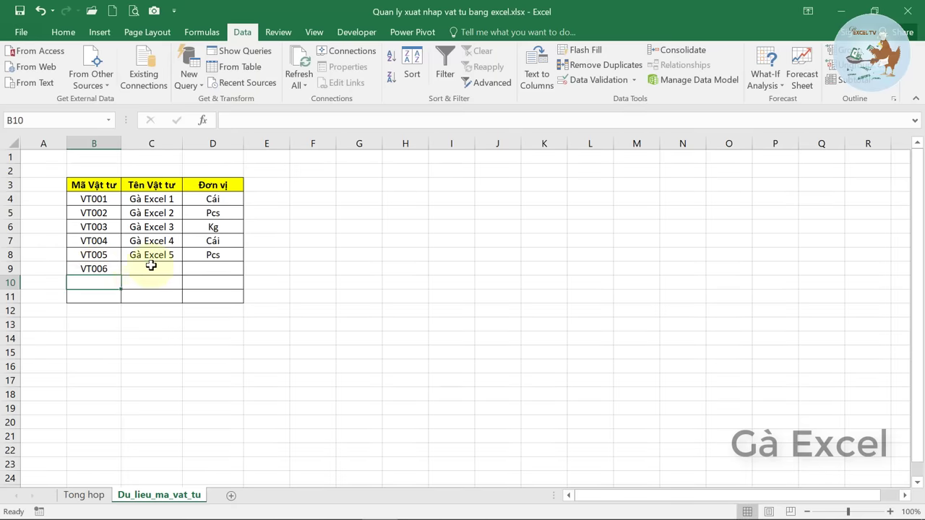
{"action": "left_click", "coordinate": [151, 266]}
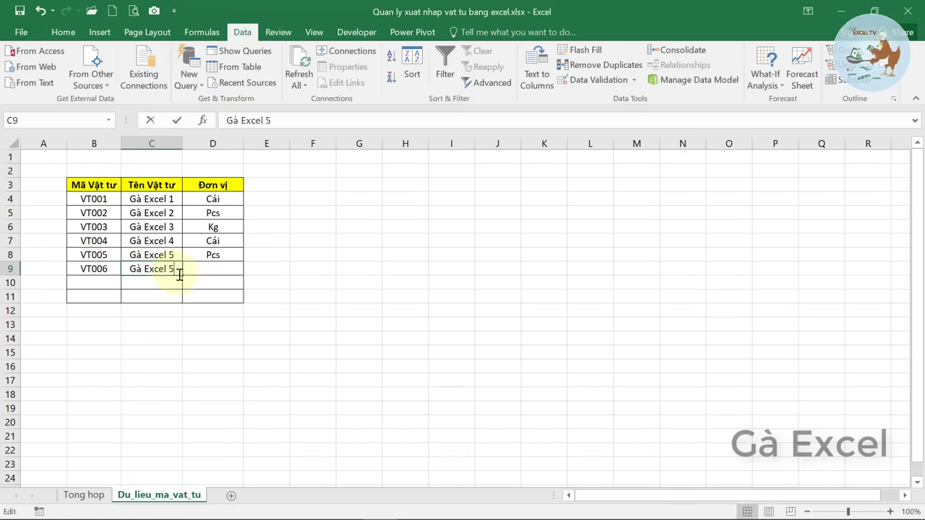
{"action": "type", "text": "6"}
{"action": "key", "text": "Return"}
{"action": "left_click", "coordinate": [183, 273]}
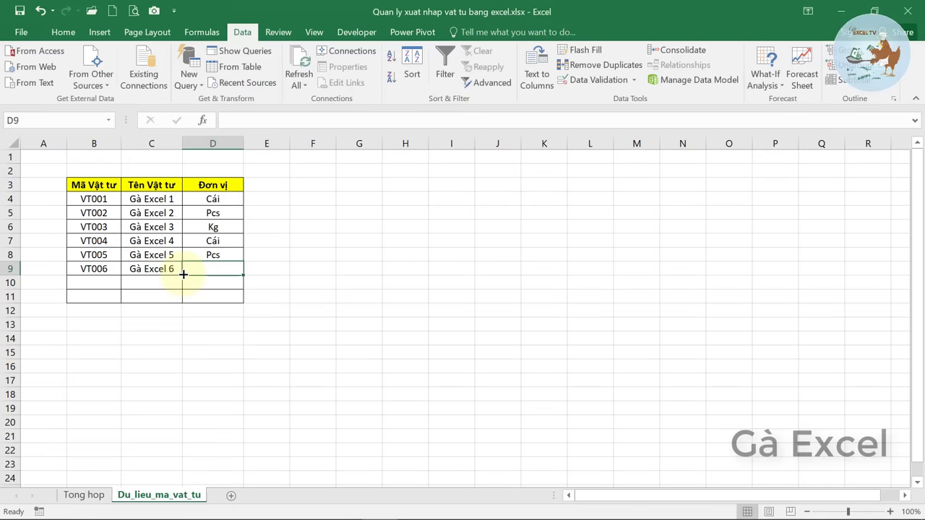
{"action": "type", "text": "C"}
{"action": "type", "text": "s"}
{"action": "key", "text": "Return"}
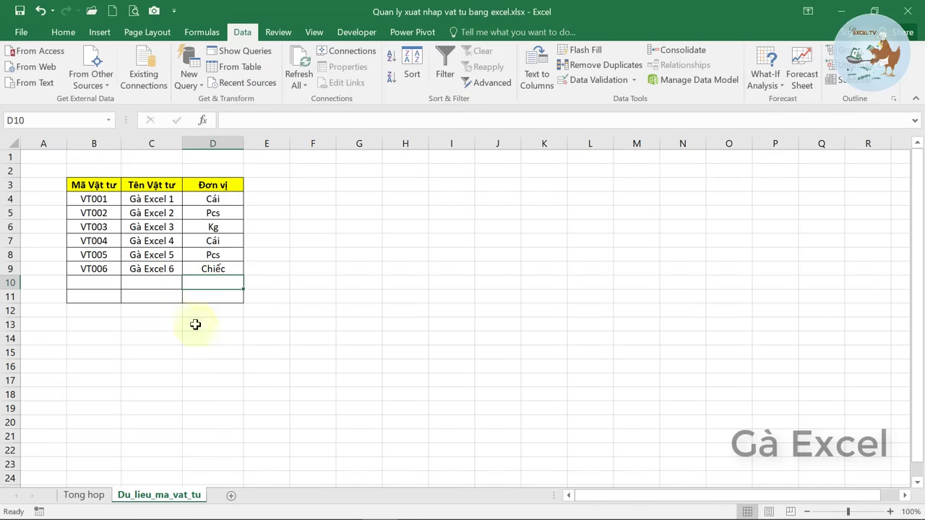
On Tong hop, check that the D15 and I16 code dropdowns now list VT006.
{"action": "left_click", "coordinate": [84, 496]}
{"action": "left_click", "coordinate": [134, 419]}
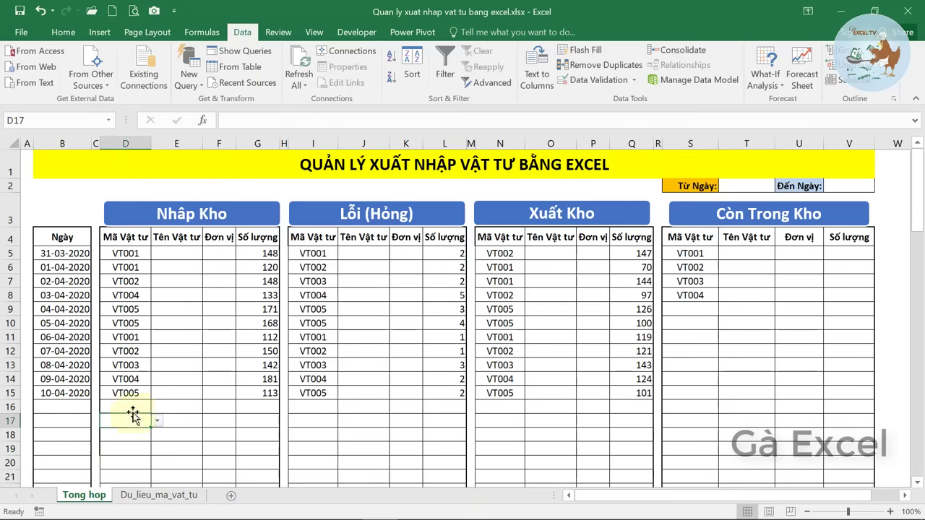
{"action": "left_click", "coordinate": [133, 393]}
{"action": "left_click", "coordinate": [157, 395]}
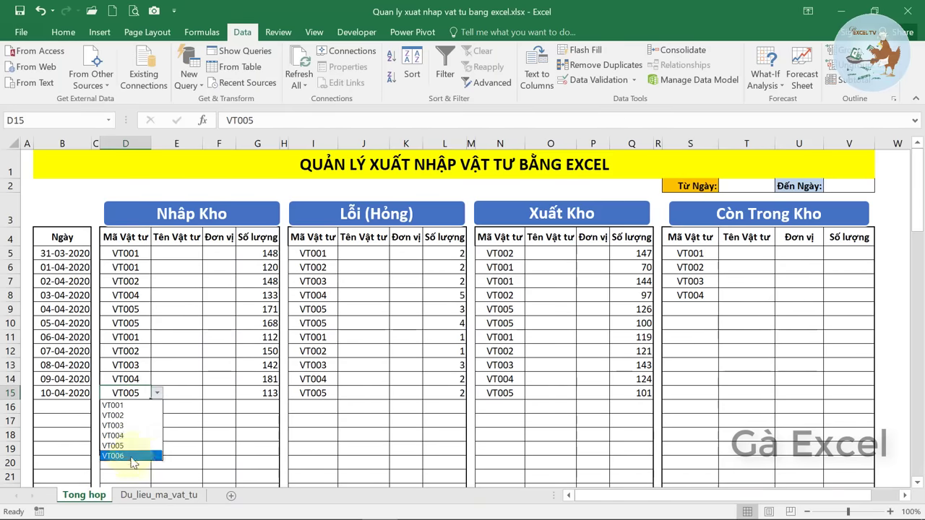
{"action": "left_click", "coordinate": [318, 412]}
{"action": "left_click", "coordinate": [311, 406]}
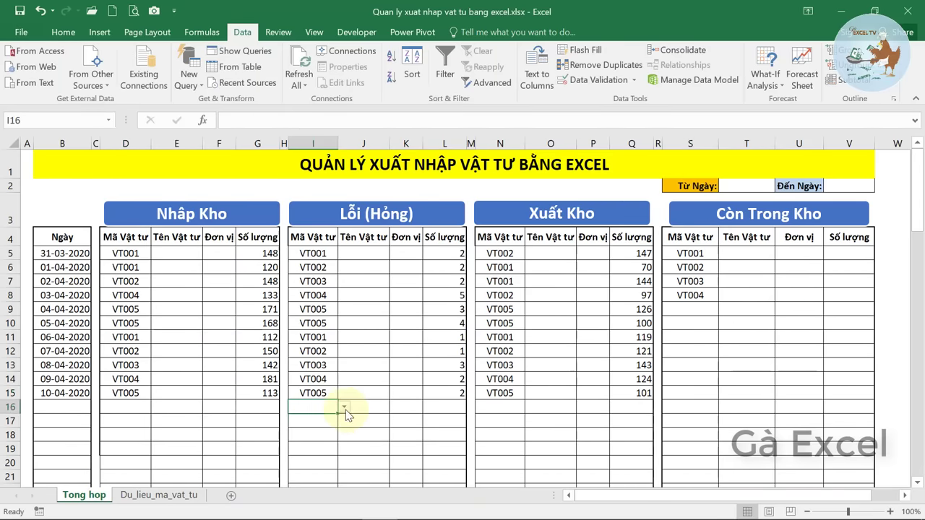
{"action": "left_click", "coordinate": [344, 407]}
{"action": "left_click", "coordinate": [315, 351]}
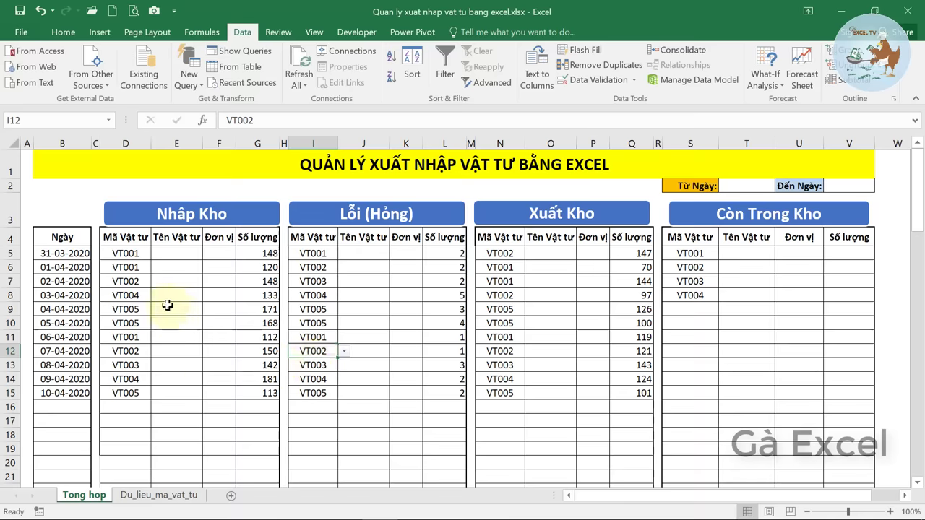
{"action": "left_click", "coordinate": [135, 307]}
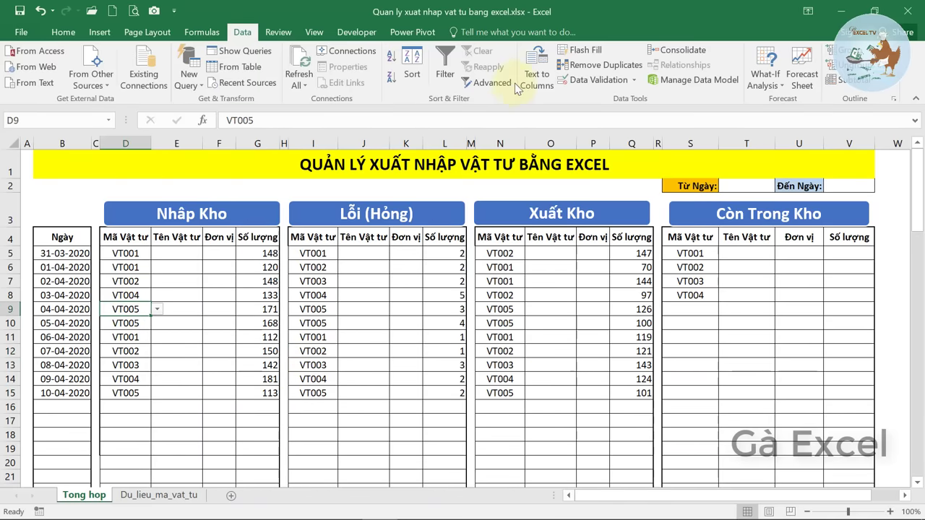
Clear the VT006 test row on Du_lieu_ma_vat_tu and return to Tong hop.
{"action": "left_click", "coordinate": [155, 495]}
{"action": "mouse_move", "coordinate": [113, 274]}
{"action": "left_mouse_down"}
{"action": "mouse_move", "coordinate": [200, 260]}
{"action": "mouse_move", "coordinate": [212, 268]}
{"action": "left_mouse_up"}
{"action": "key", "text": "Delete"}
{"action": "left_click", "coordinate": [113, 267]}
{"action": "left_click", "coordinate": [90, 495]}
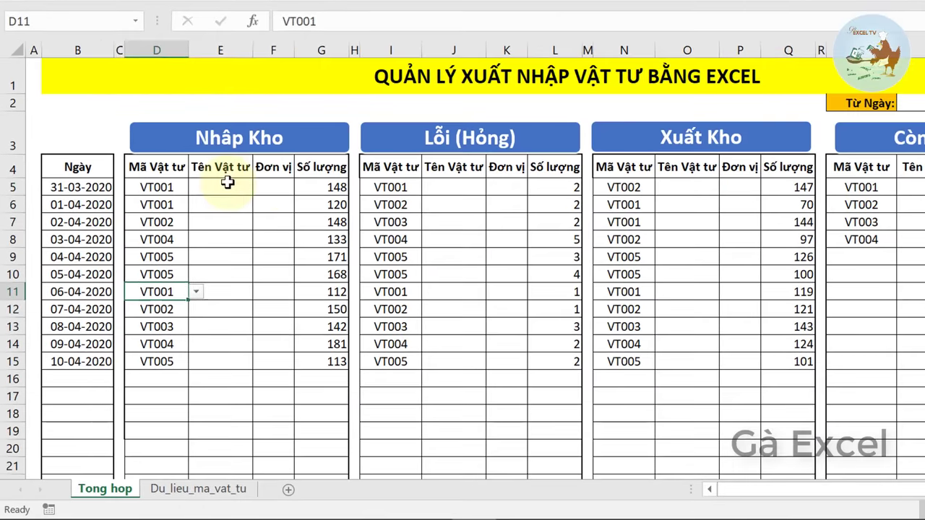
{"action": "left_click", "coordinate": [227, 182]}
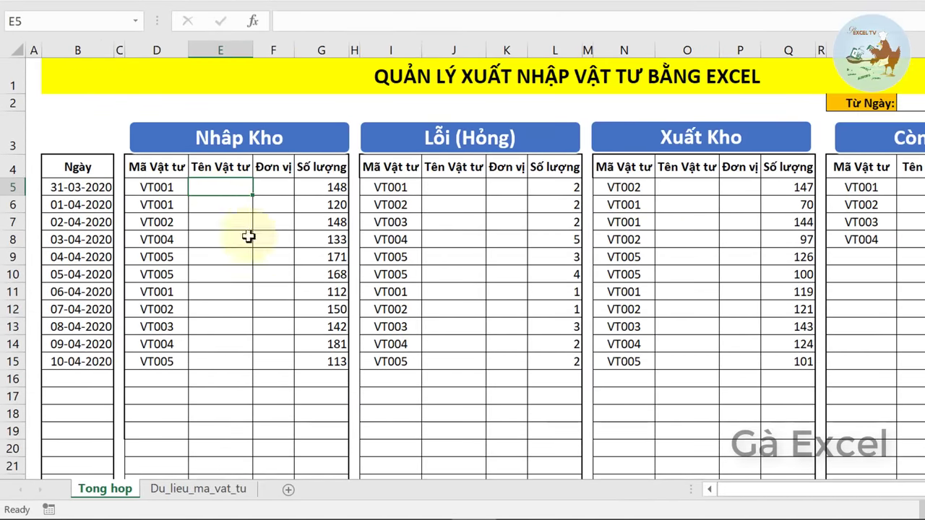
{"action": "type", "text": "=vl"}
{"action": "key", "text": "Tab"}
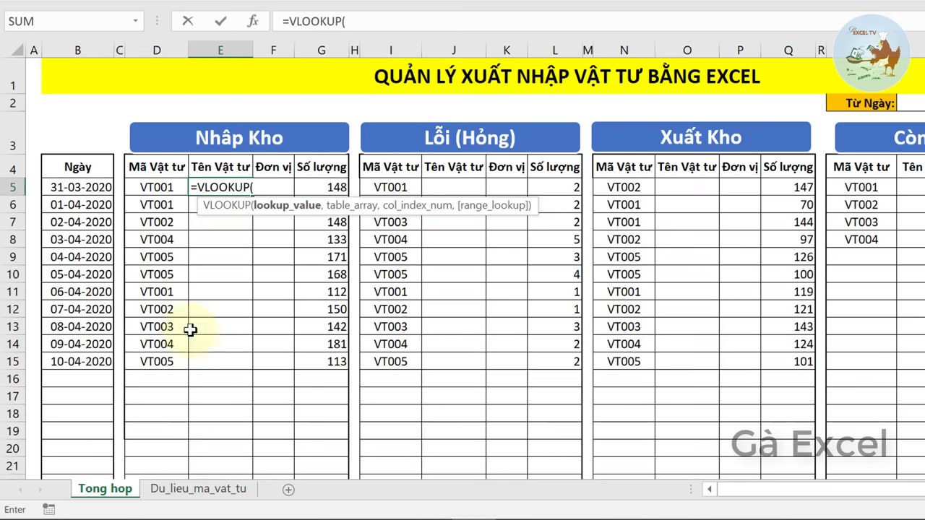
{"action": "left_click", "coordinate": [161, 187]}
{"action": "type", "text": ","}
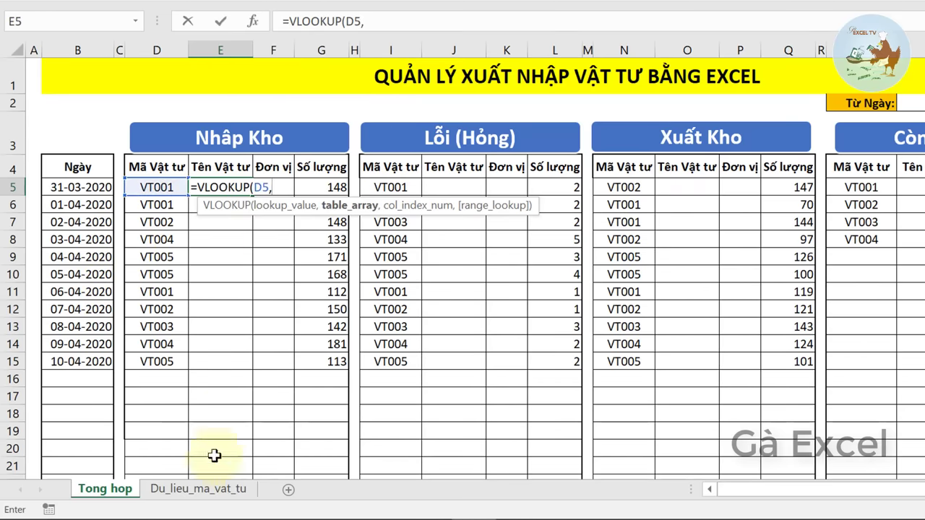
{"action": "left_click", "coordinate": [201, 490]}
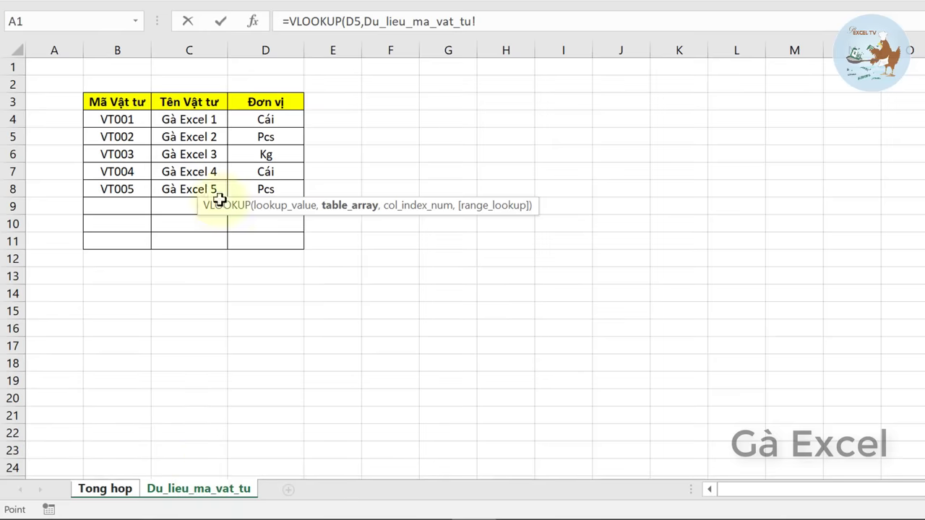
{"action": "left_click_drag", "start_coordinate": [122, 45], "coordinate": [255, 42]}
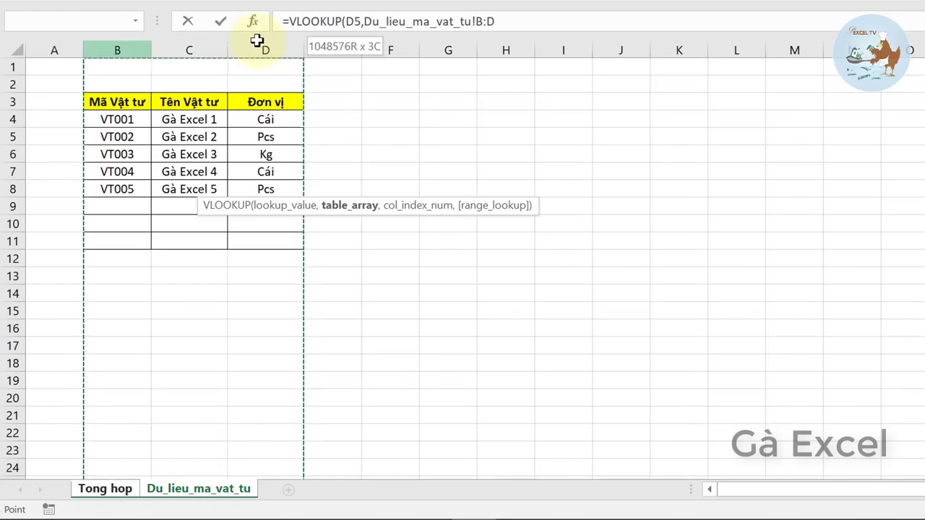
{"action": "key", "text": "F4"}
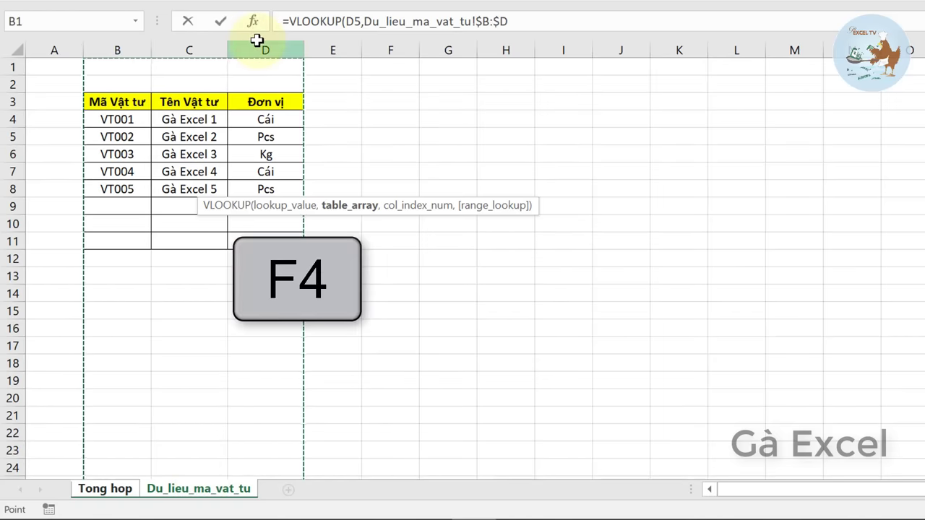
{"action": "type", "text": ",2"}
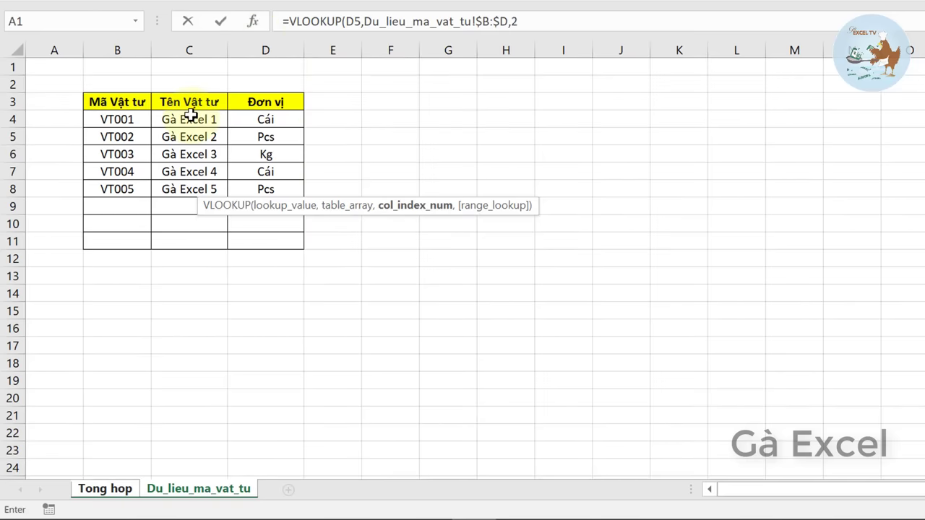
{"action": "type", "text": ",0)"}
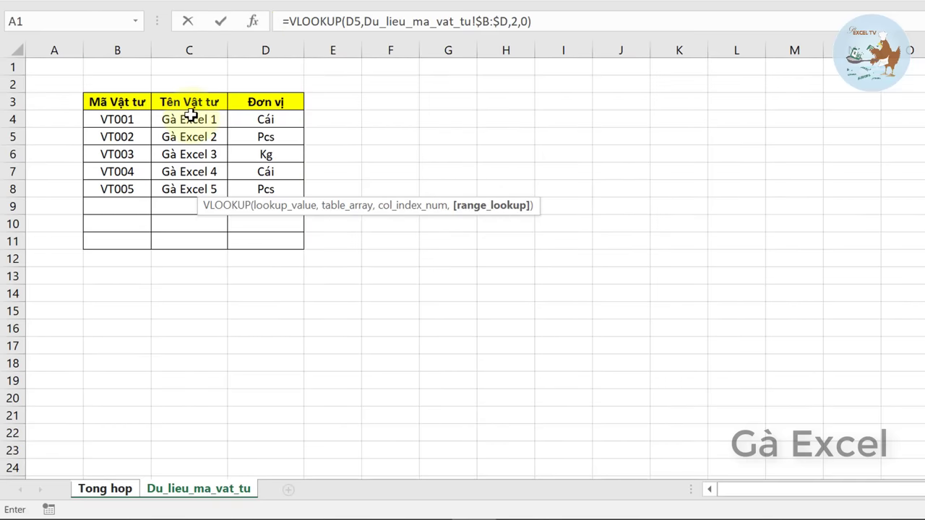
{"action": "key", "text": "Return"}
{"action": "left_click", "coordinate": [224, 186]}
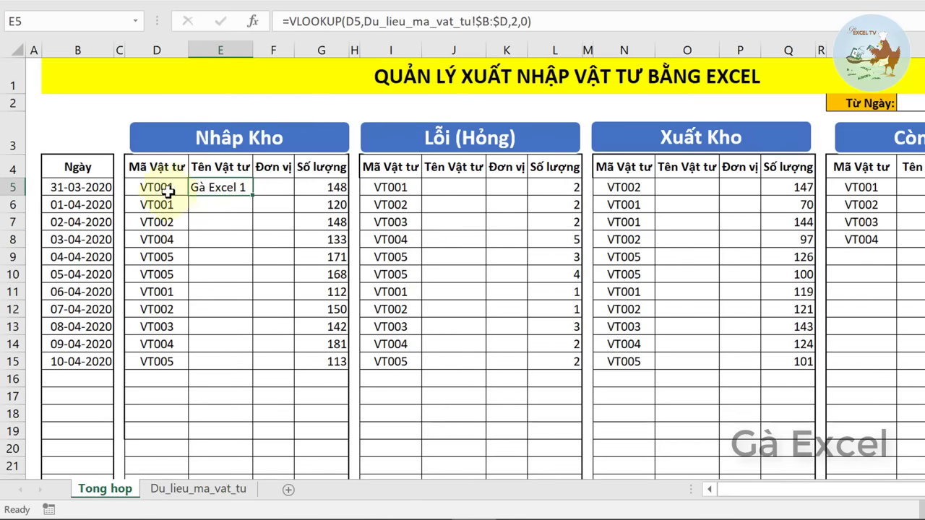
{"action": "left_click", "coordinate": [159, 186]}
{"action": "key", "text": "Delete"}
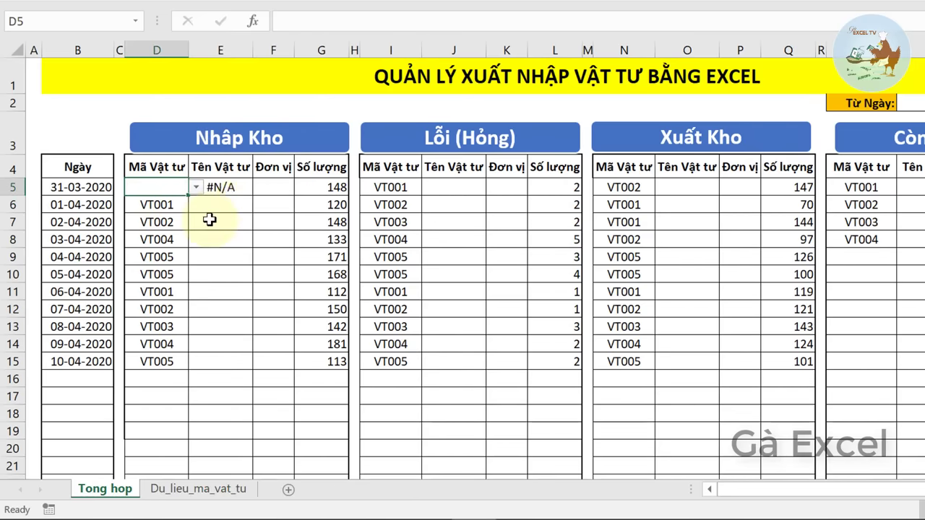
{"action": "left_click", "coordinate": [242, 190]}
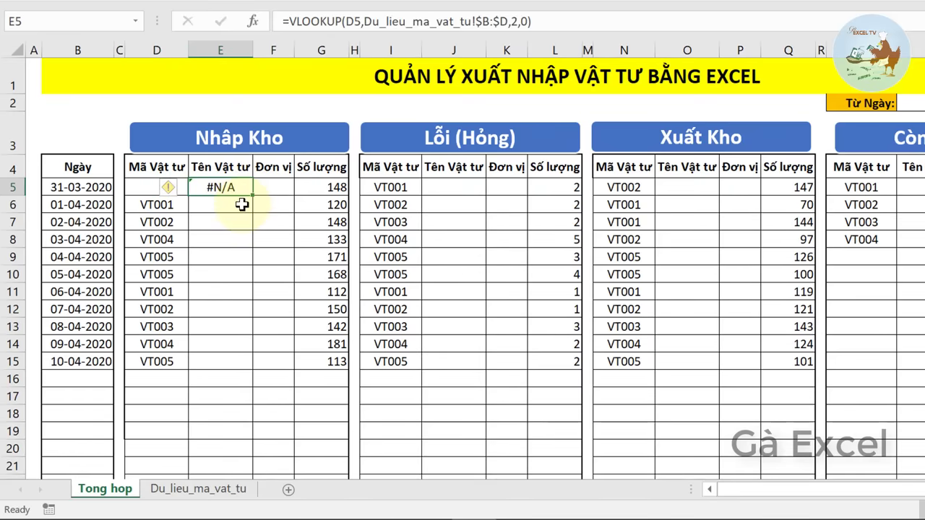
{"action": "key", "text": "ctrl+z"}
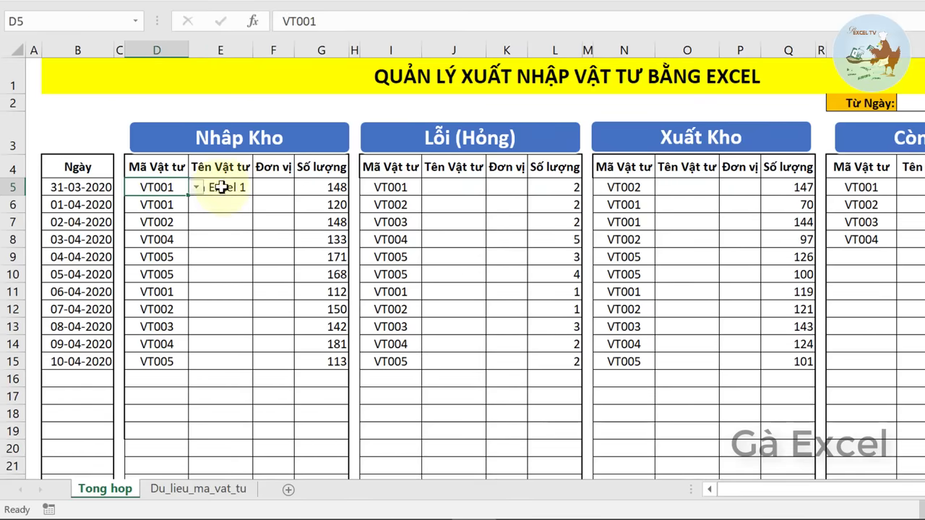
{"action": "double_click", "coordinate": [206, 187]}
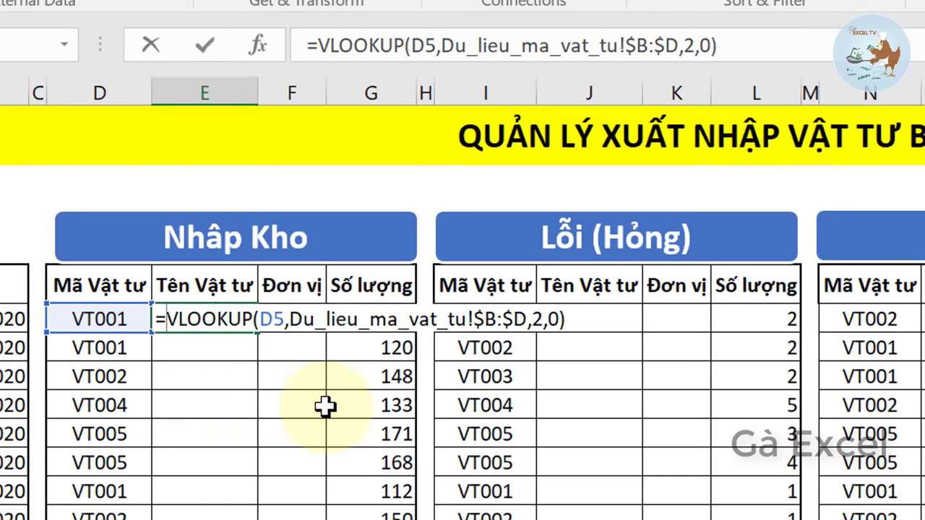
Change E5 to =IFERROR(VLOOKUP(D5,Du_lieu_ma_vat_tu!$B:$D,2,0),"").
{"action": "type", "text": "if"}
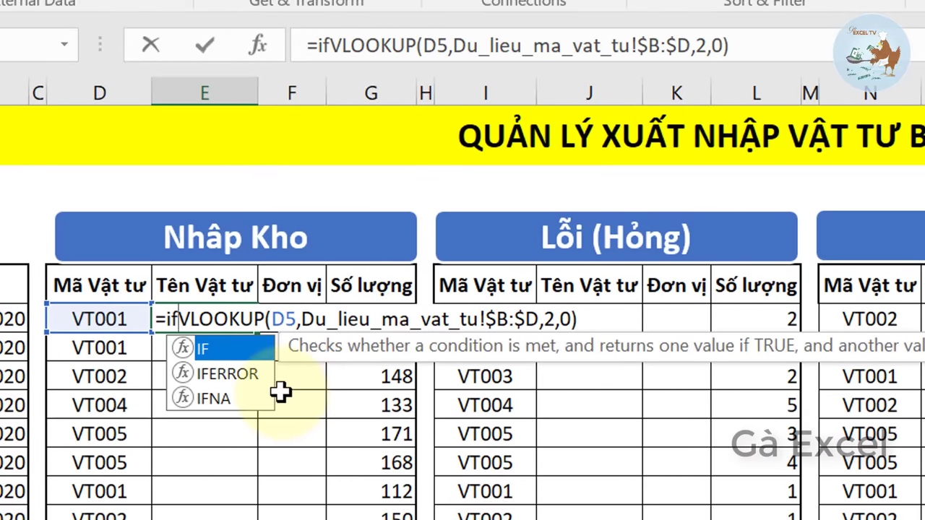
{"action": "key", "text": "Down"}
{"action": "key", "text": "Tab"}
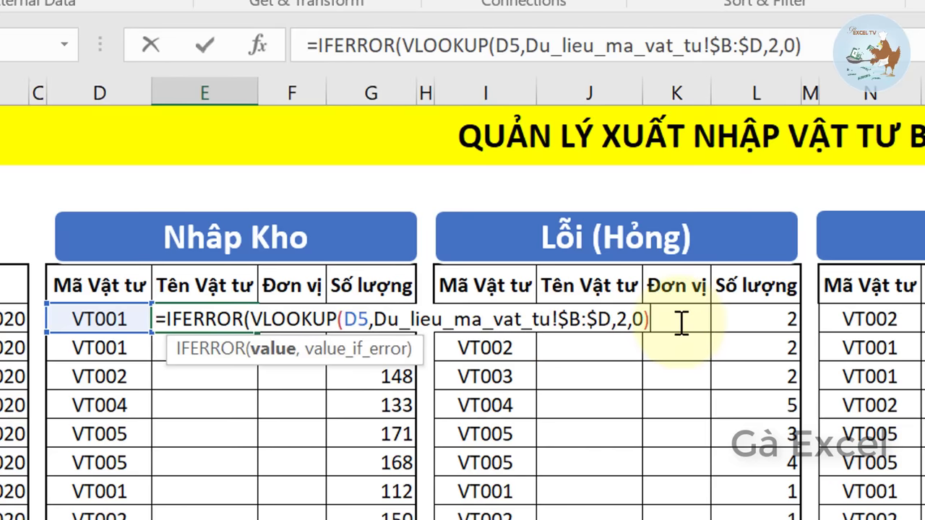
{"action": "type", "text": ","}
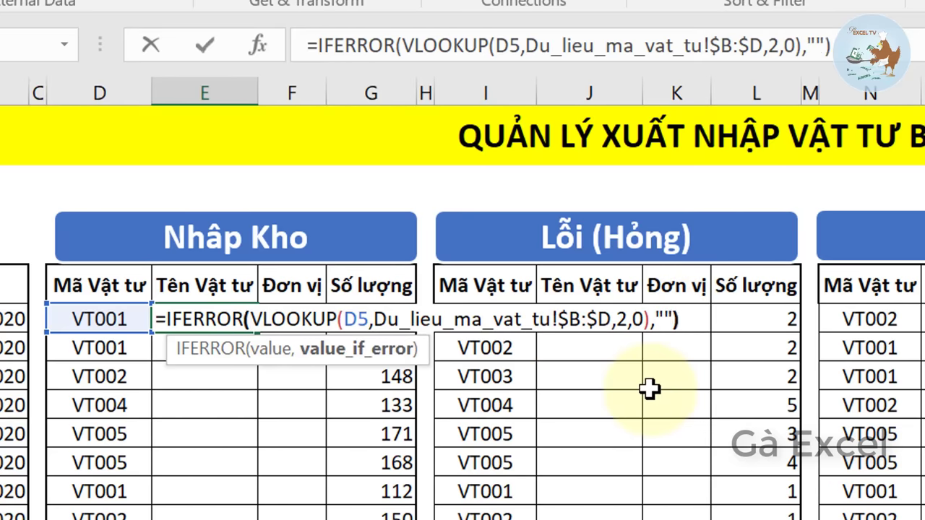
{"action": "key", "text": "Return"}
{"action": "key", "text": "Up"}
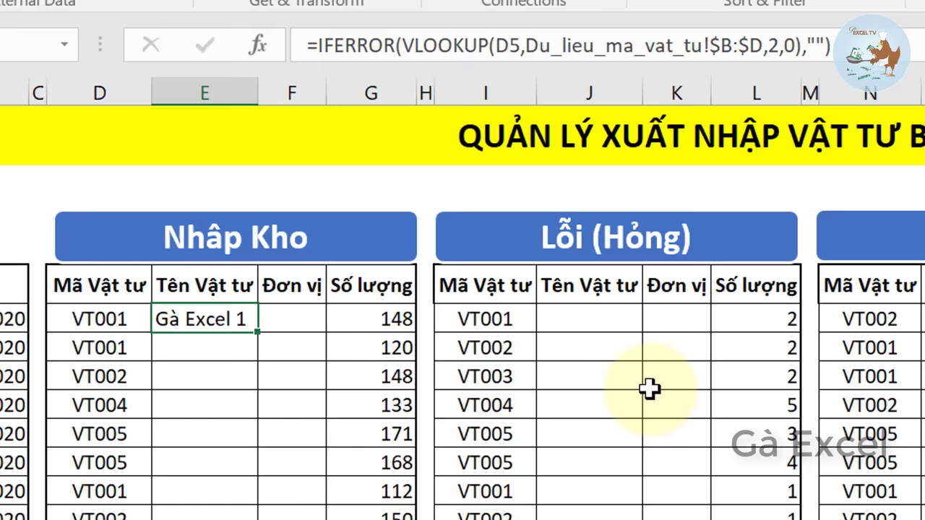
Clear D5 to confirm E5 stays blank, then reselect VT001 from the dropdown.
{"action": "left_click", "coordinate": [135, 326]}
{"action": "key", "text": "Delete"}
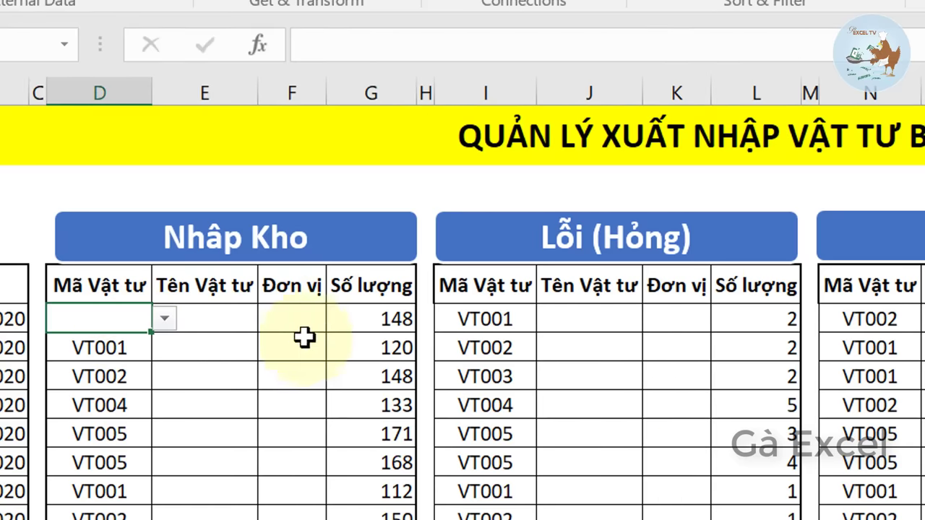
{"action": "left_click", "coordinate": [242, 315]}
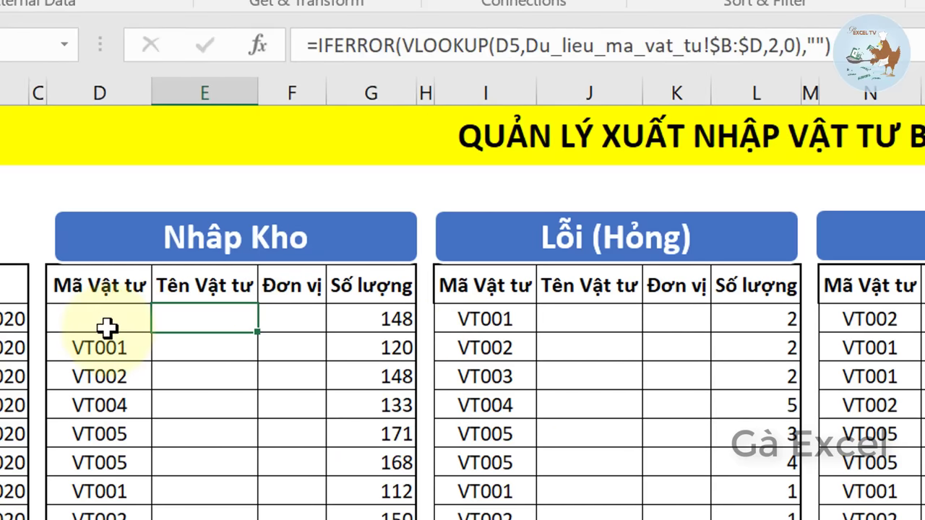
{"action": "left_click", "coordinate": [107, 326]}
{"action": "left_click", "coordinate": [165, 318]}
{"action": "left_click", "coordinate": [217, 341]}
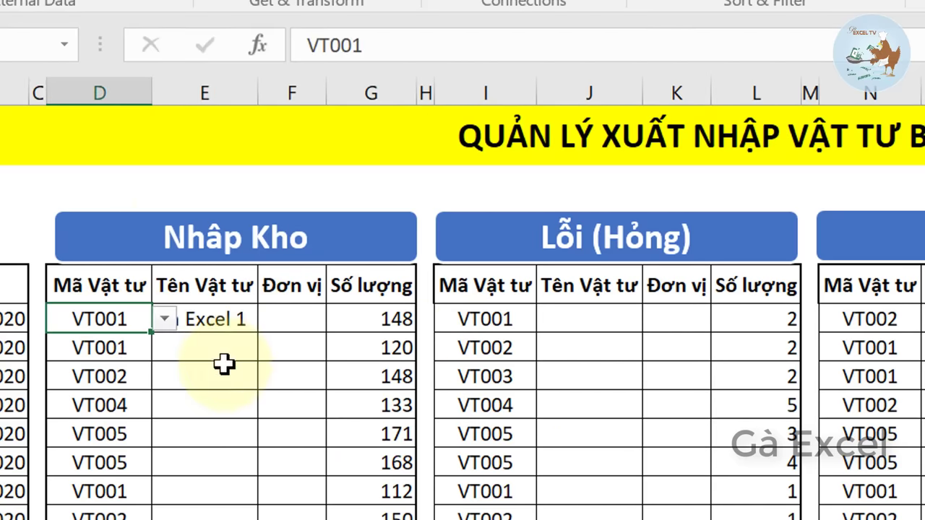
{"action": "left_click", "coordinate": [217, 319]}
Paste E5's lookup formula into F5 with column index 3, returning the unit Cái.
{"action": "left_click", "coordinate": [282, 45]}
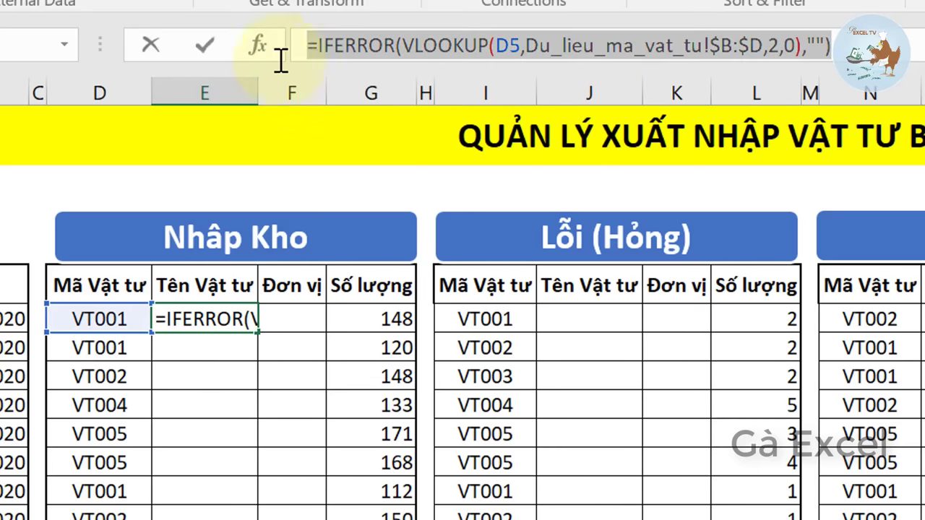
{"action": "left_click_drag", "start_coordinate": [307, 45], "coordinate": [365, 45]}
{"action": "key", "text": "ctrl+c"}
{"action": "right_click", "coordinate": [366, 44]}
{"action": "key", "text": "Escape"}
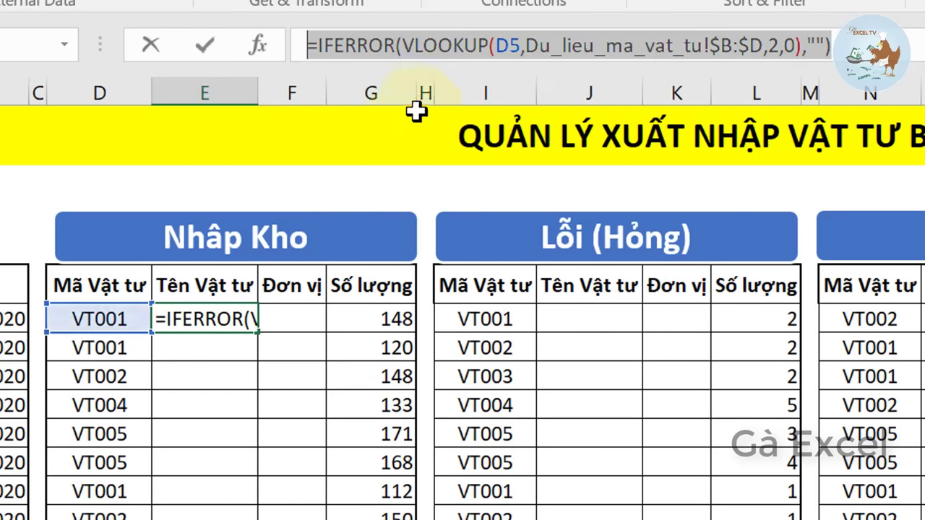
{"action": "left_click", "coordinate": [303, 318]}
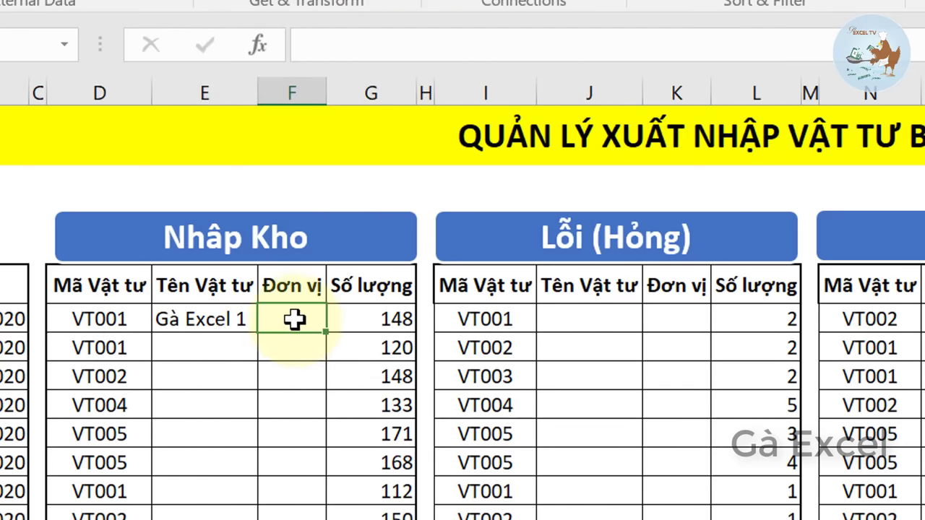
{"action": "right_click", "coordinate": [295, 319]}
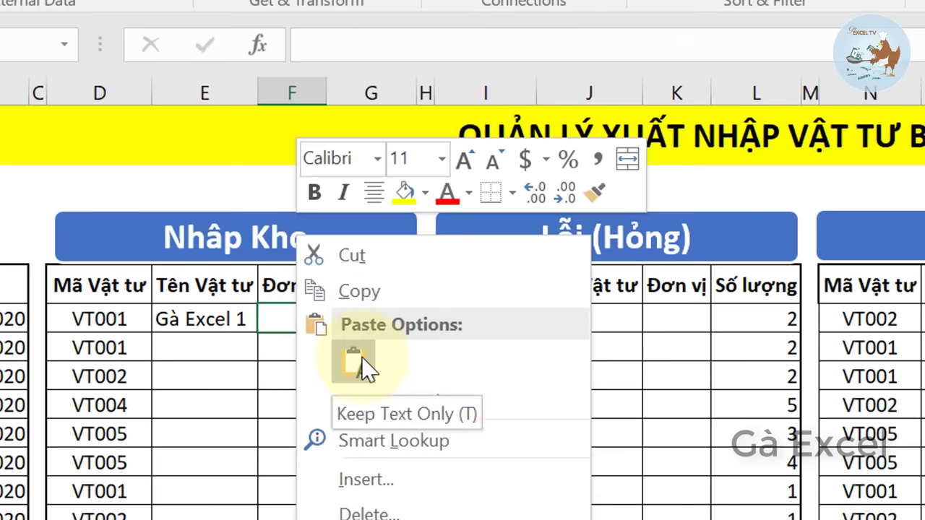
{"action": "left_click", "coordinate": [357, 363]}
{"action": "double_click", "coordinate": [302, 320]}
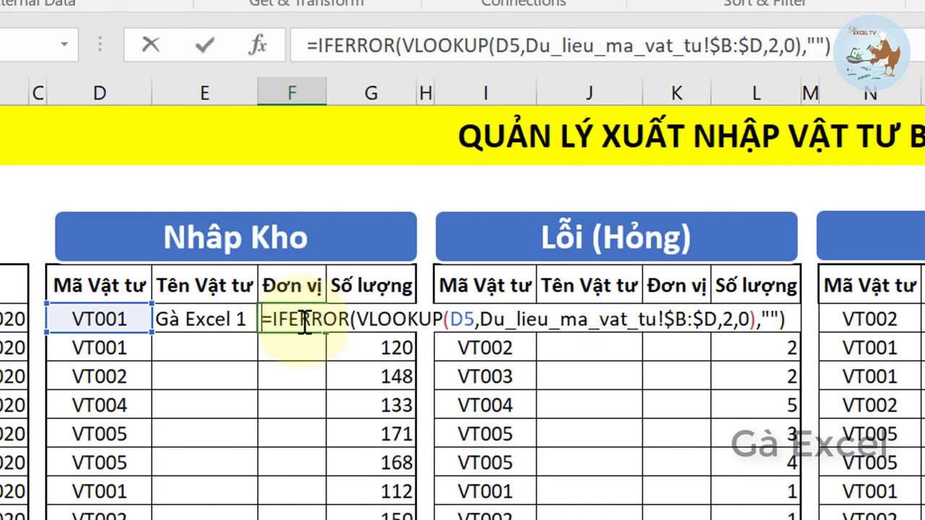
{"action": "left_click", "coordinate": [731, 317]}
{"action": "type", "text": "3"}
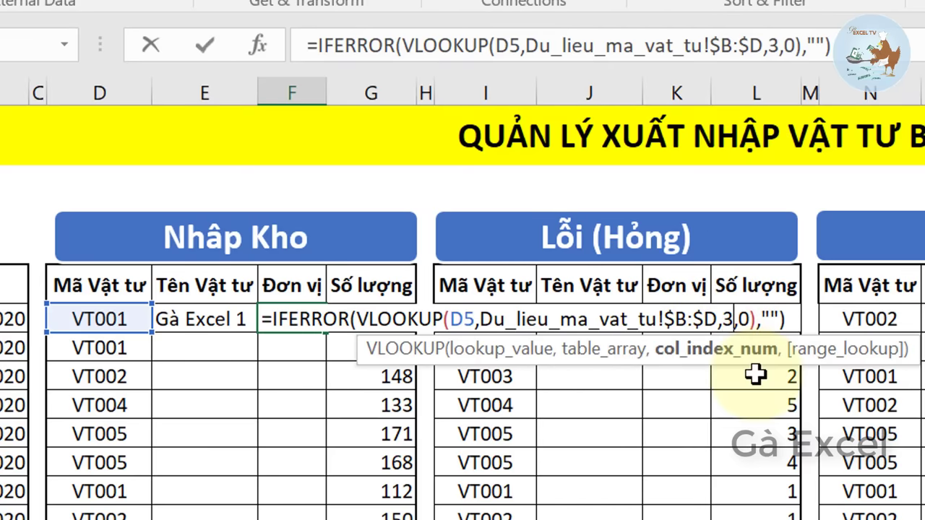
{"action": "key", "text": "Return"}
{"action": "key", "text": "Up"}
{"action": "key", "text": "Left"}
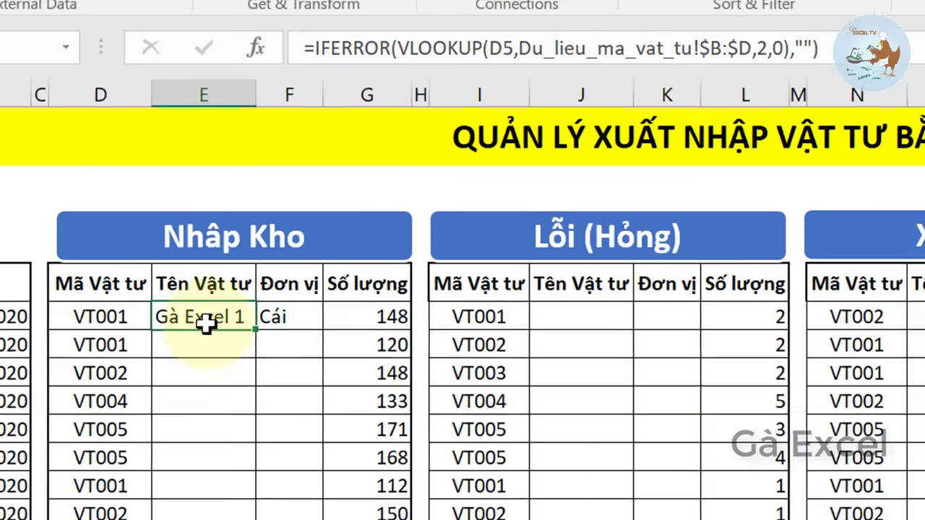
Fill the E5:F5 lookups down to row 15 and copy E5:F15.
{"action": "mouse_move", "coordinate": [208, 325]}
{"action": "left_mouse_down"}
{"action": "mouse_move", "coordinate": [226, 262]}
{"action": "mouse_move", "coordinate": [221, 465]}
{"action": "left_mouse_up"}
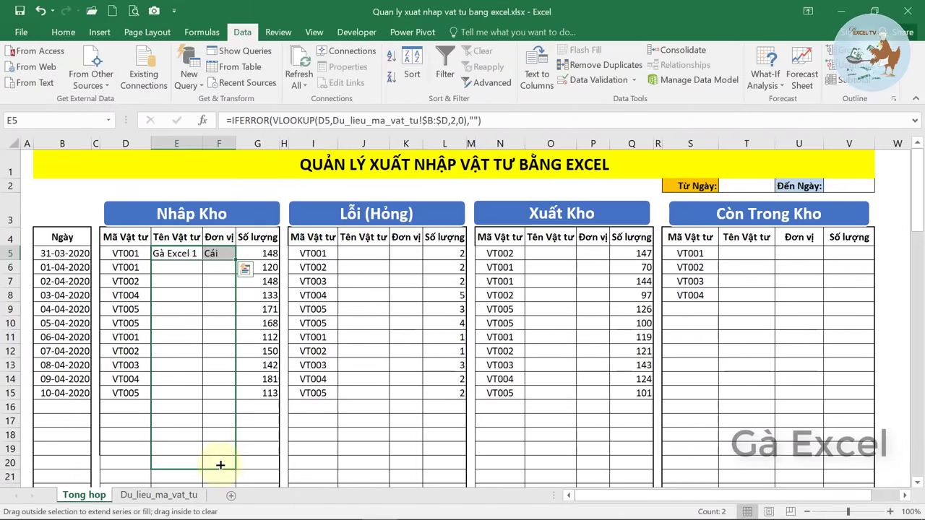
{"action": "left_click_drag", "start_coordinate": [223, 473], "coordinate": [229, 477]}
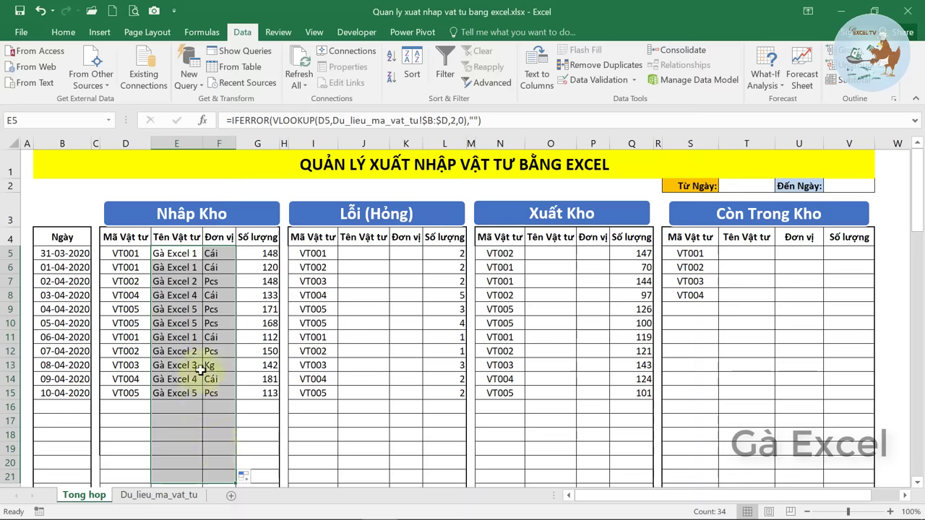
{"action": "left_click_drag", "start_coordinate": [180, 253], "coordinate": [220, 393]}
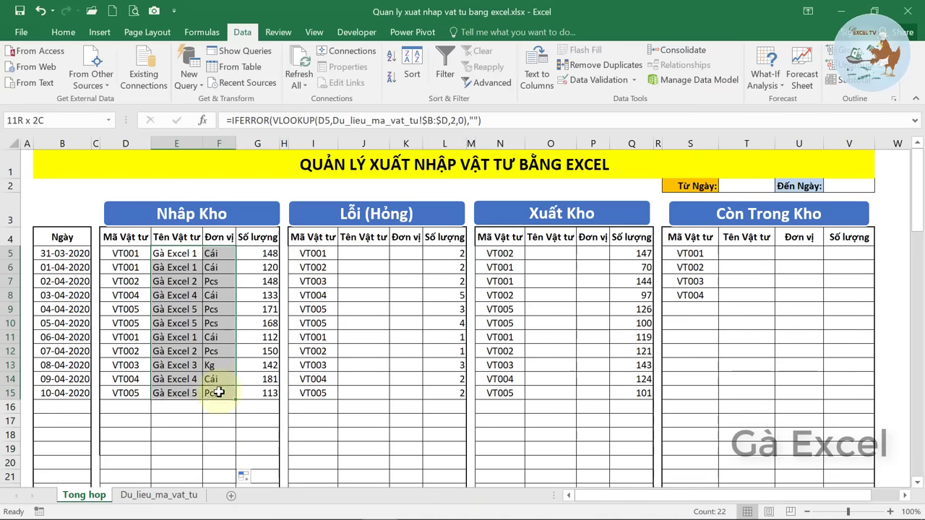
{"action": "right_click", "coordinate": [179, 274]}
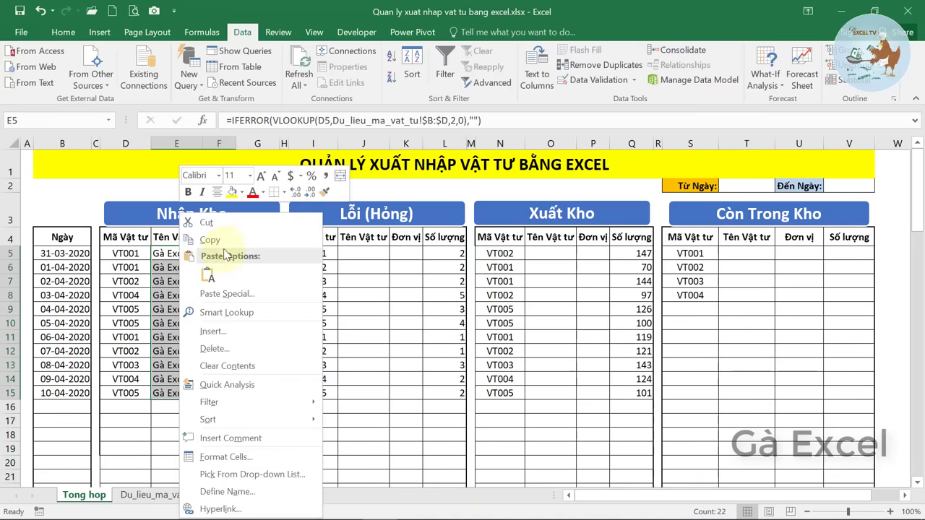
{"action": "left_click", "coordinate": [210, 239]}
Paste the name and unit lookups into J5 and O5.
{"action": "left_click", "coordinate": [359, 253]}
{"action": "key", "text": "ctrl+v"}
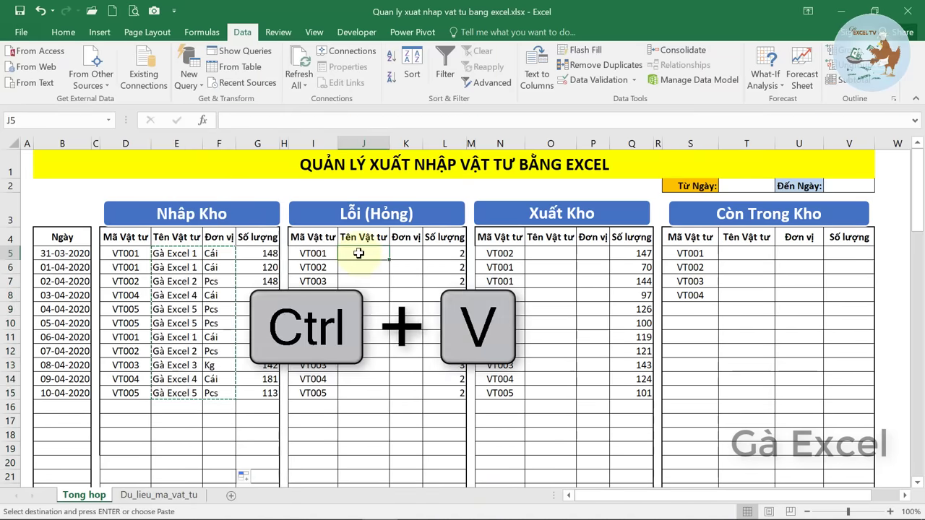
{"action": "left_click", "coordinate": [541, 253]}
{"action": "key", "text": "ctrl+v"}
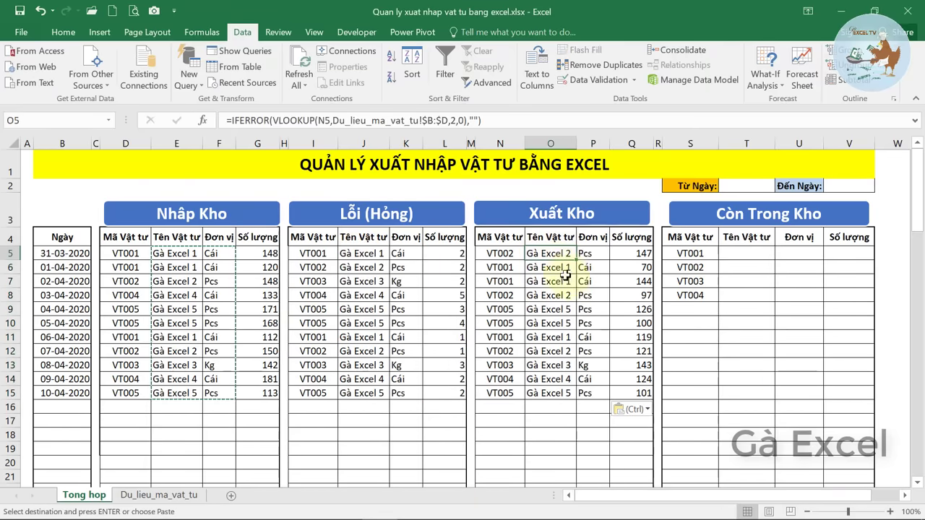
{"action": "double_click", "coordinate": [553, 254]}
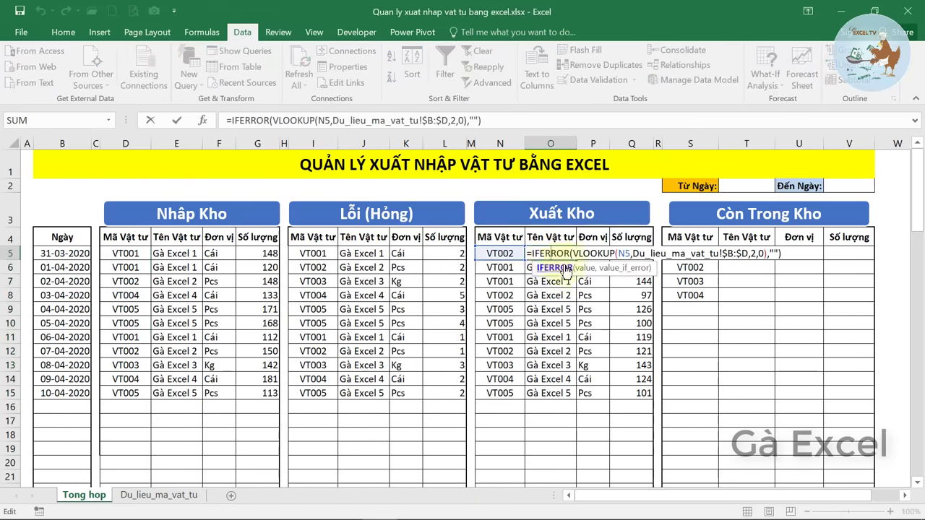
{"action": "key", "text": "Escape"}
Copy the O5:P5 lookups into T5:U8 of the Còn Trong Kho table.
{"action": "left_click_drag", "start_coordinate": [744, 248], "coordinate": [795, 295]}
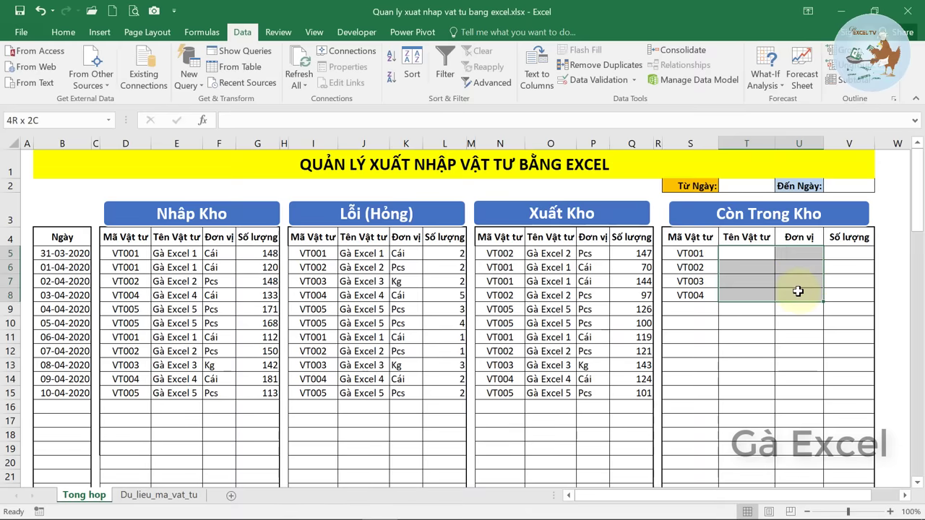
{"action": "left_click_drag", "start_coordinate": [549, 253], "coordinate": [585, 253]}
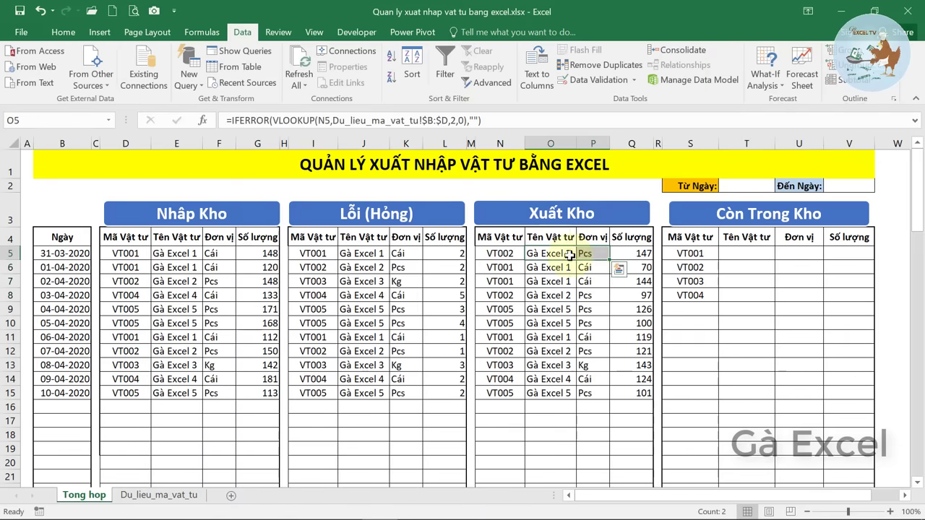
{"action": "right_click", "coordinate": [569, 254]}
{"action": "left_click", "coordinate": [600, 279]}
{"action": "left_click_drag", "start_coordinate": [730, 252], "coordinate": [806, 298]}
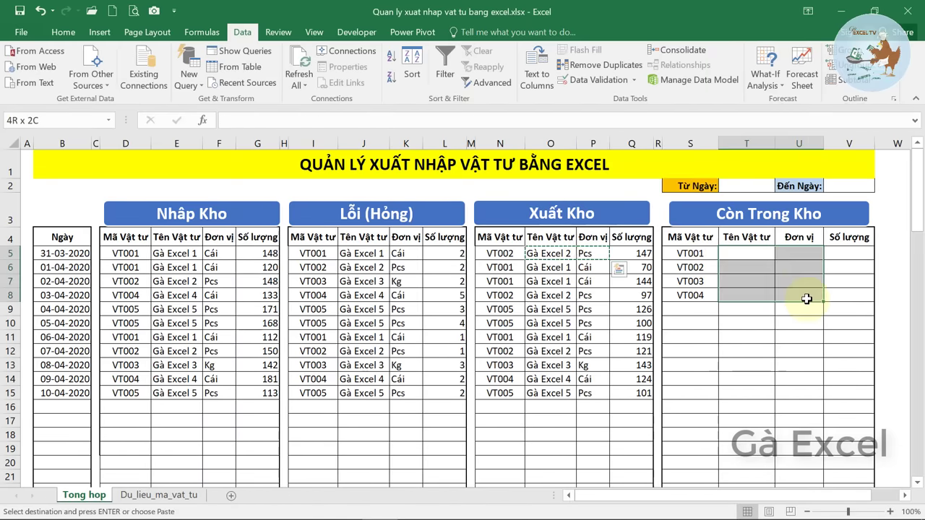
{"action": "key", "text": "ctrl+v"}
{"action": "left_click", "coordinate": [845, 259]}
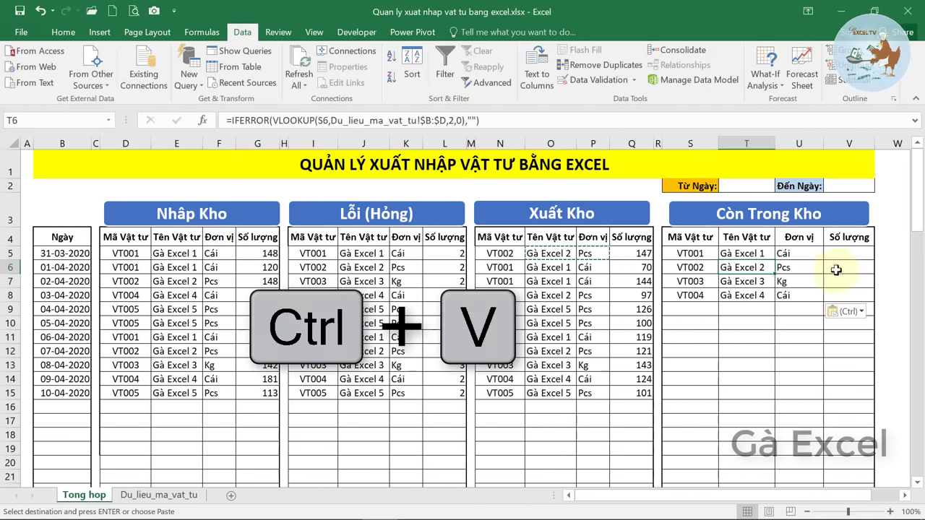
{"action": "left_click", "coordinate": [246, 309]}
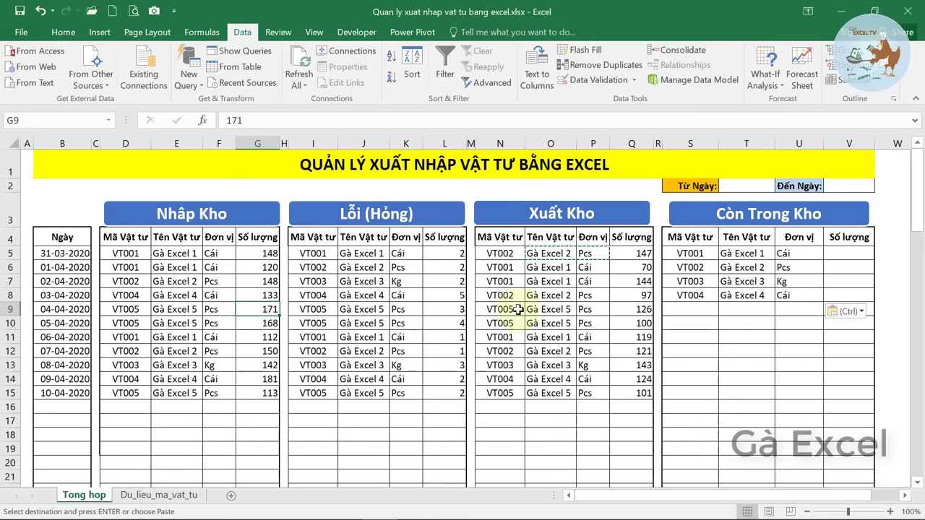
{"action": "left_click", "coordinate": [828, 253]}
{"action": "key", "text": "Escape"}
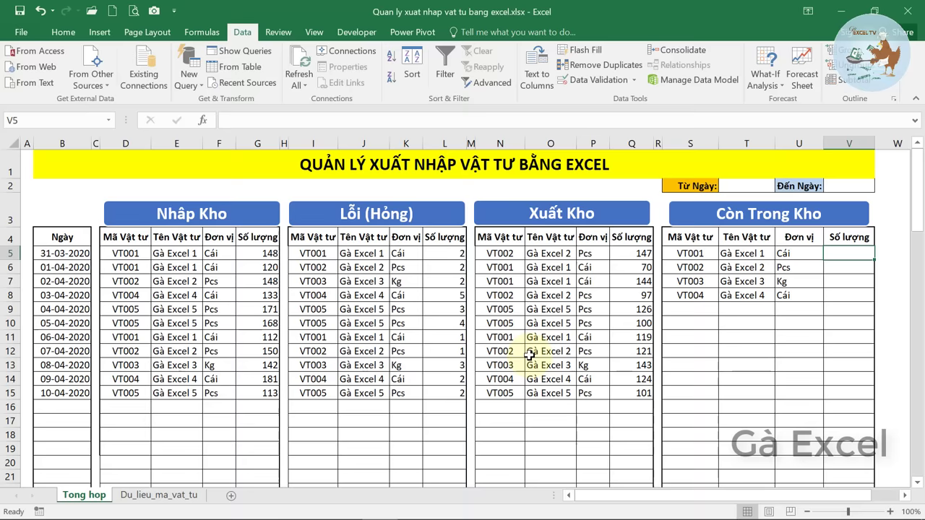
In V5, begin =SUMIFS(G:G,D:D,S5,B:B to sum column G quantities for S5's item code.
{"action": "type", "text": "=sumif"}
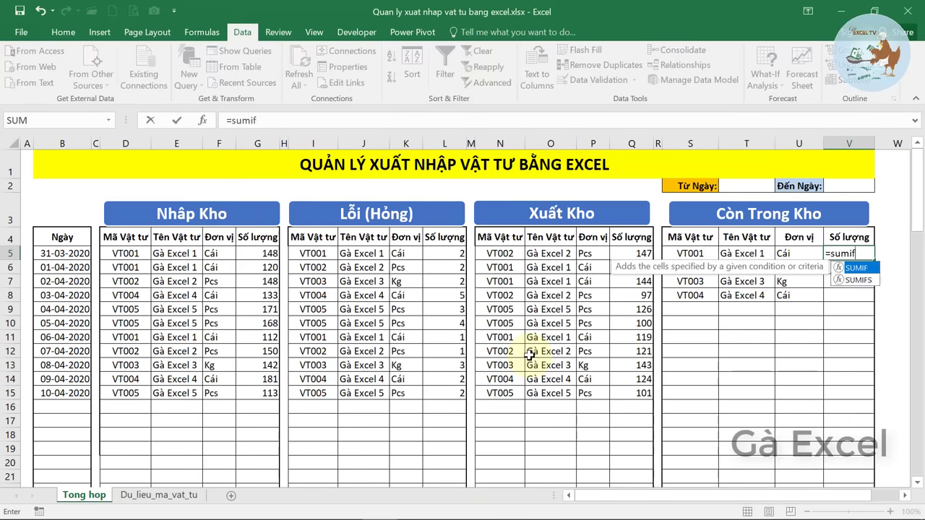
{"action": "type", "text": "s"}
{"action": "key", "text": "Tab"}
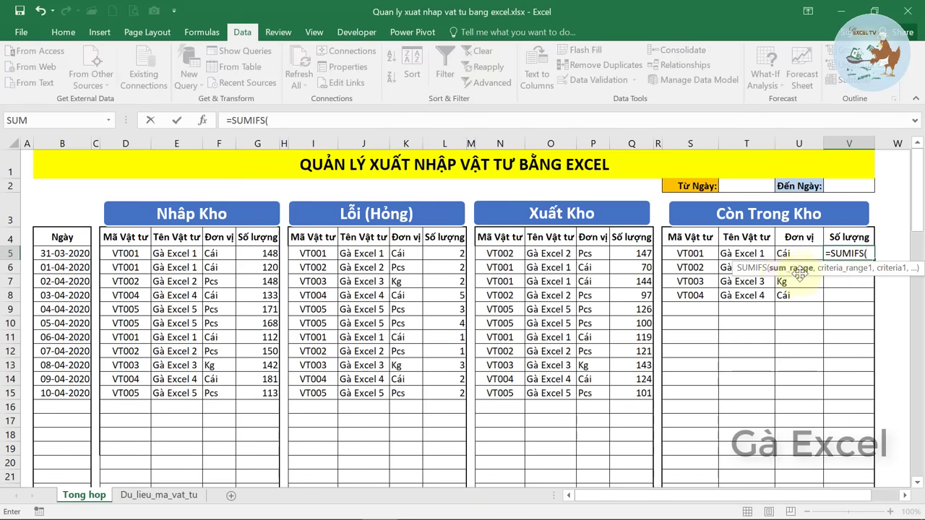
{"action": "left_click", "coordinate": [256, 143]}
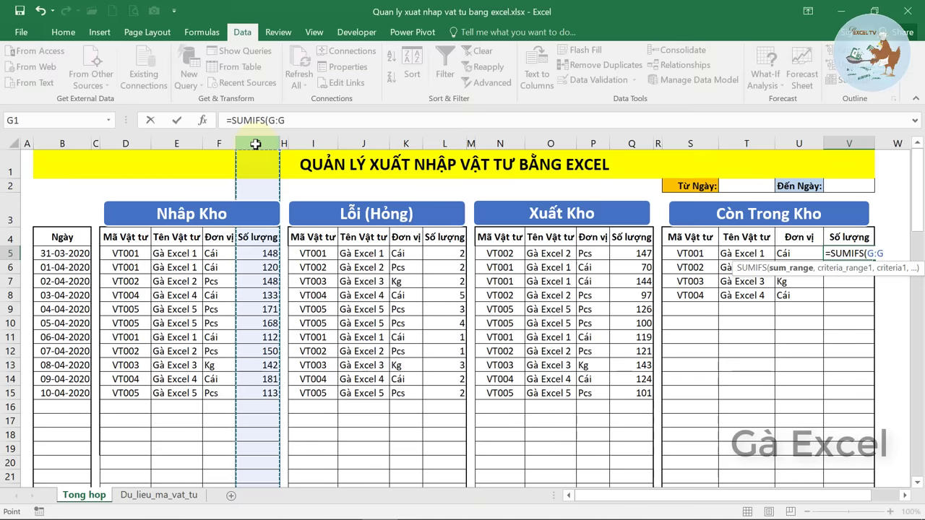
{"action": "type", "text": ","}
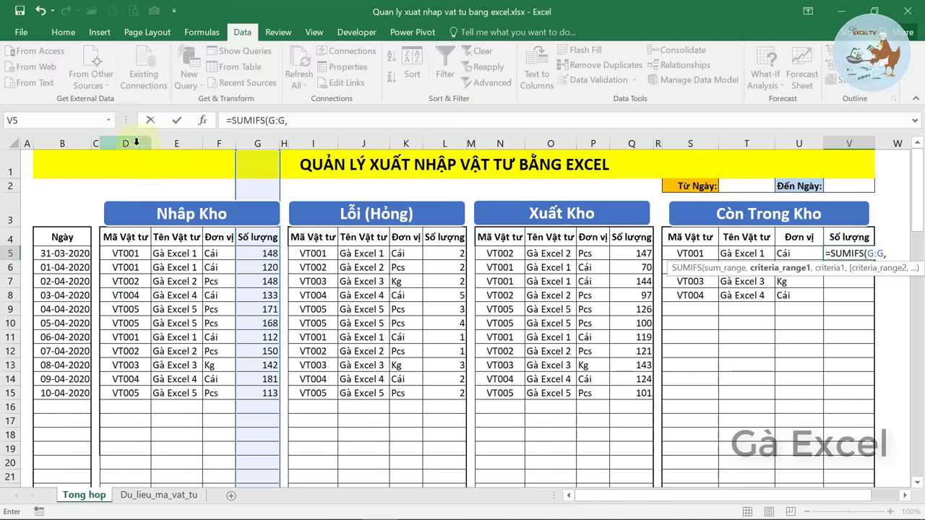
{"action": "left_click", "coordinate": [128, 142]}
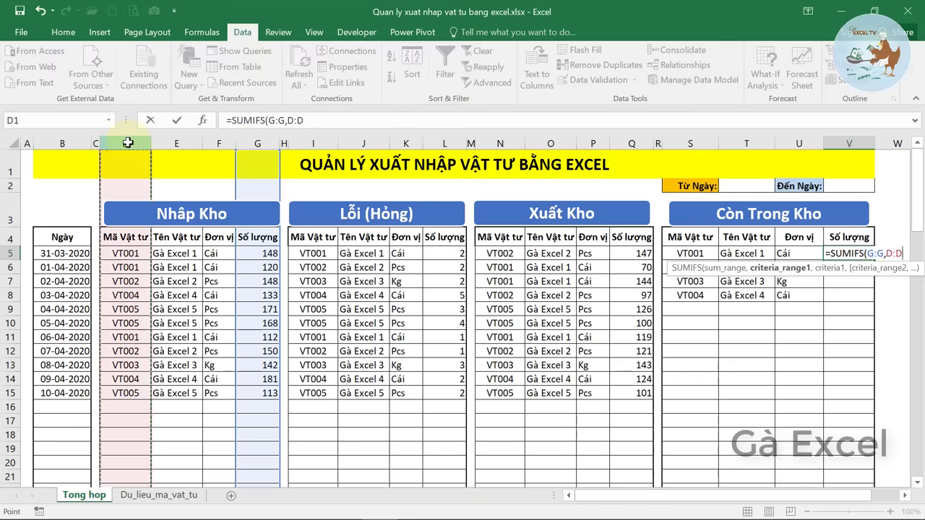
{"action": "type", "text": ","}
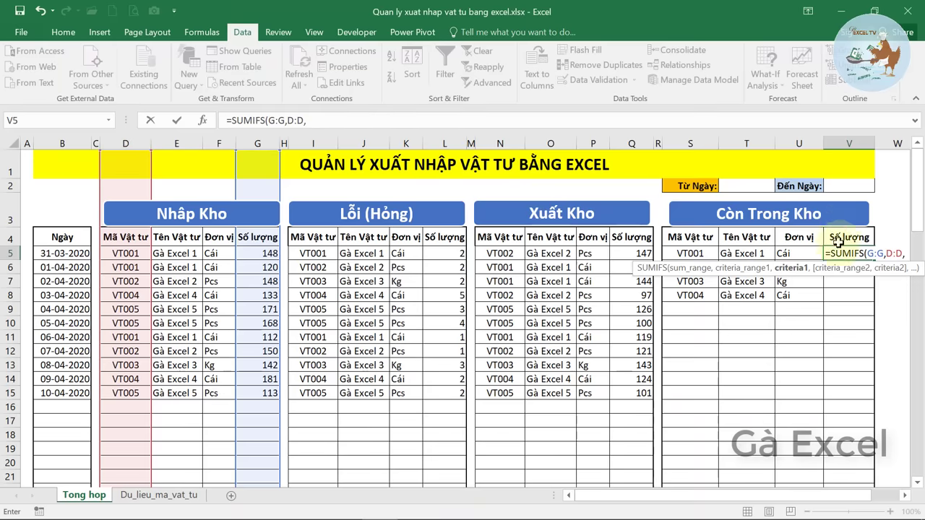
{"action": "left_click", "coordinate": [699, 251]}
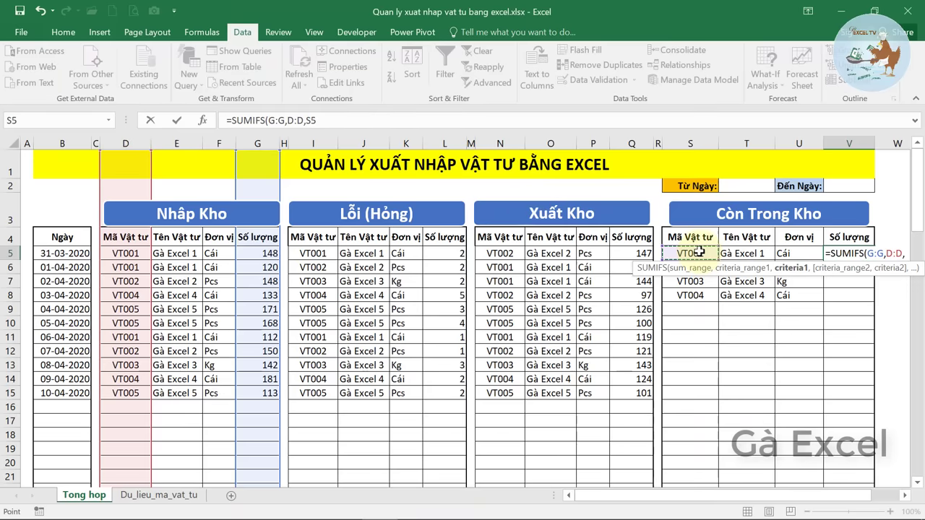
{"action": "type", "text": ","}
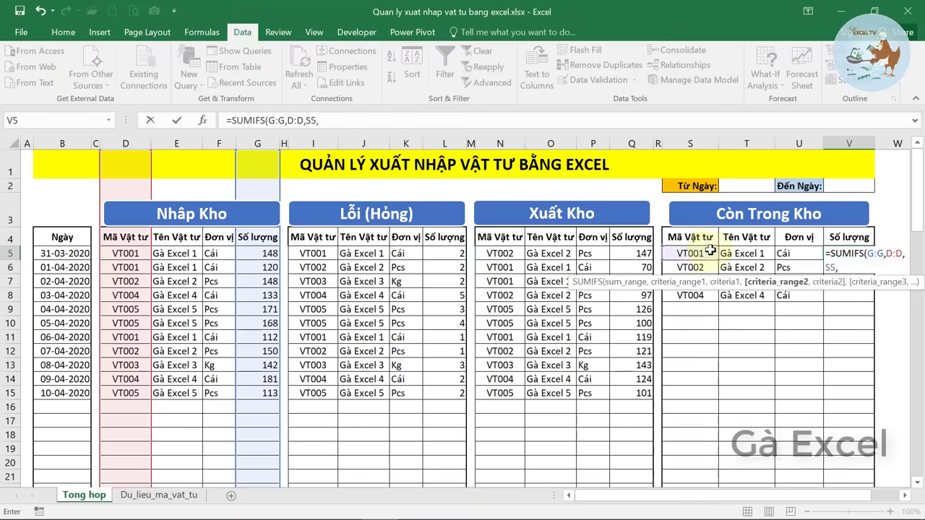
{"action": "left_click", "coordinate": [63, 142]}
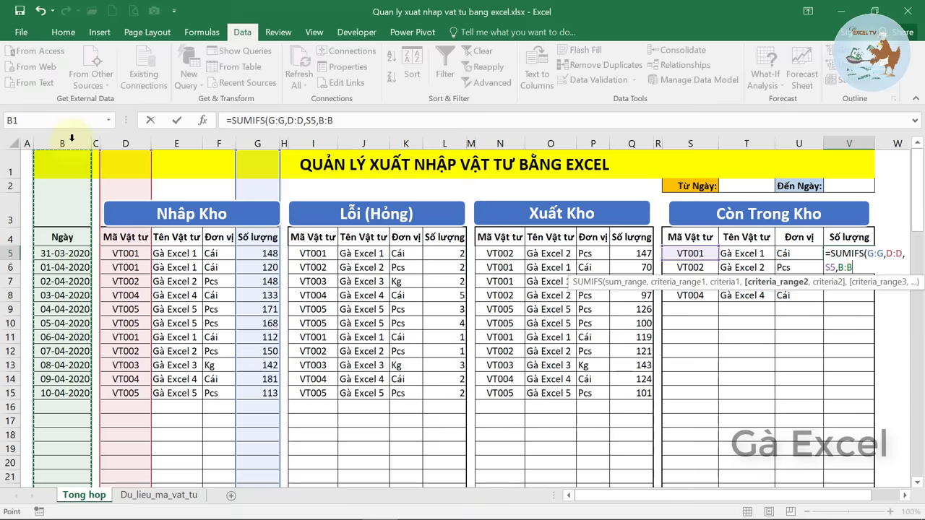
Add the start-date criterion ">="&$T$2 on column B to V5's SUMIFS.
{"action": "type", "text": ",\">="}
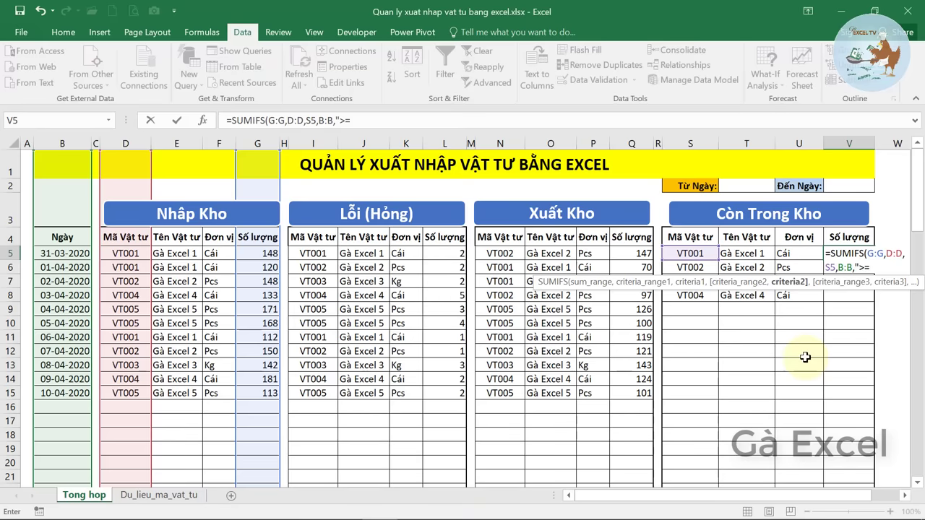
{"action": "type", "text": "\"&"}
{"action": "left_click", "coordinate": [745, 181]}
{"action": "key", "text": "F4"}
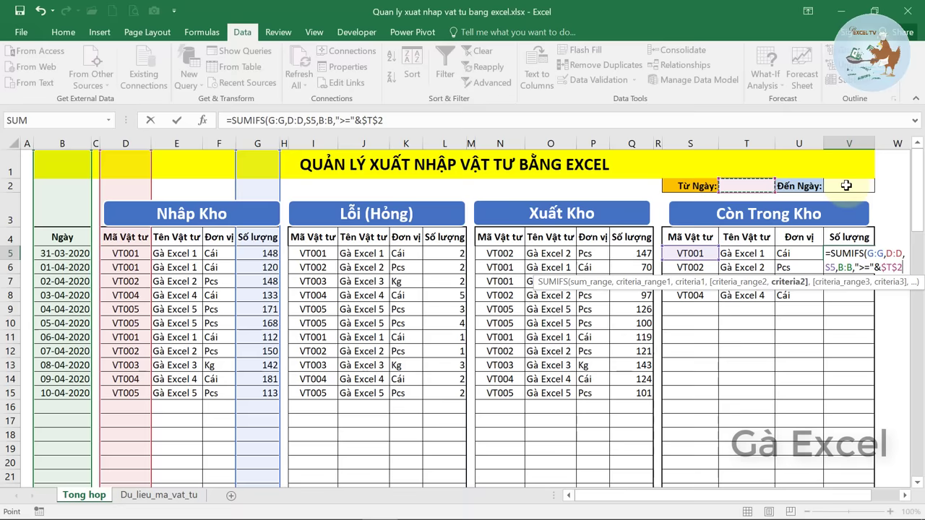
{"action": "type", "text": ","}
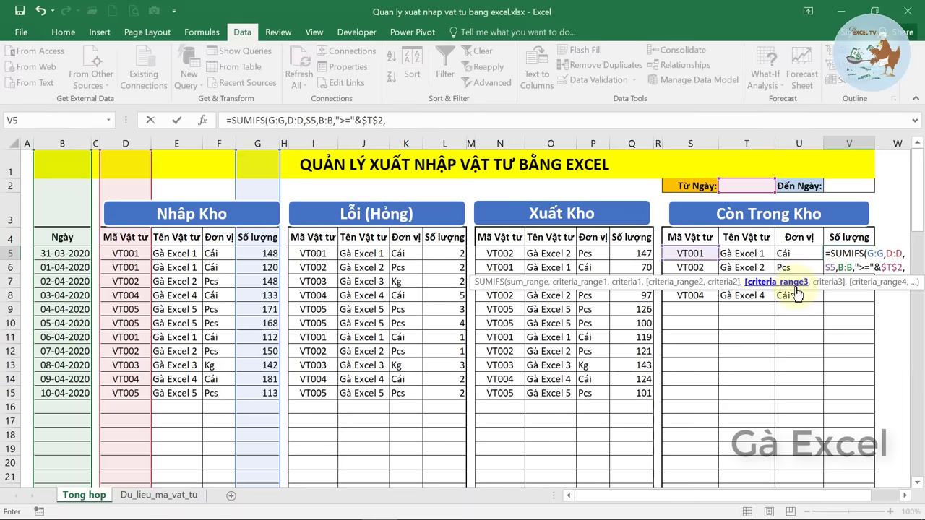
Add the end-date criterion B:B,"<="&$V$2, close the formula and commit it, showing 0.
{"action": "left_click", "coordinate": [60, 143]}
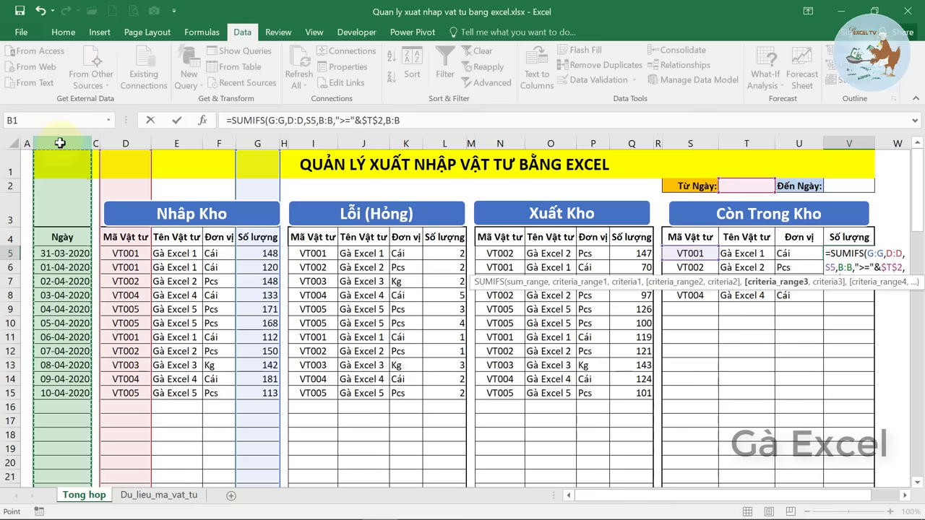
{"action": "type", "text": ",\"<=\"&"}
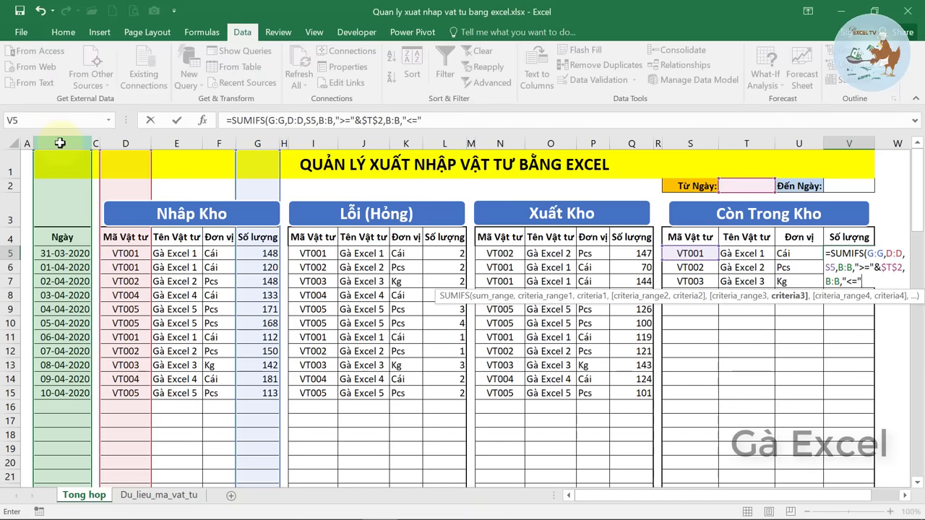
{"action": "left_click", "coordinate": [845, 185]}
{"action": "key", "text": "F4"}
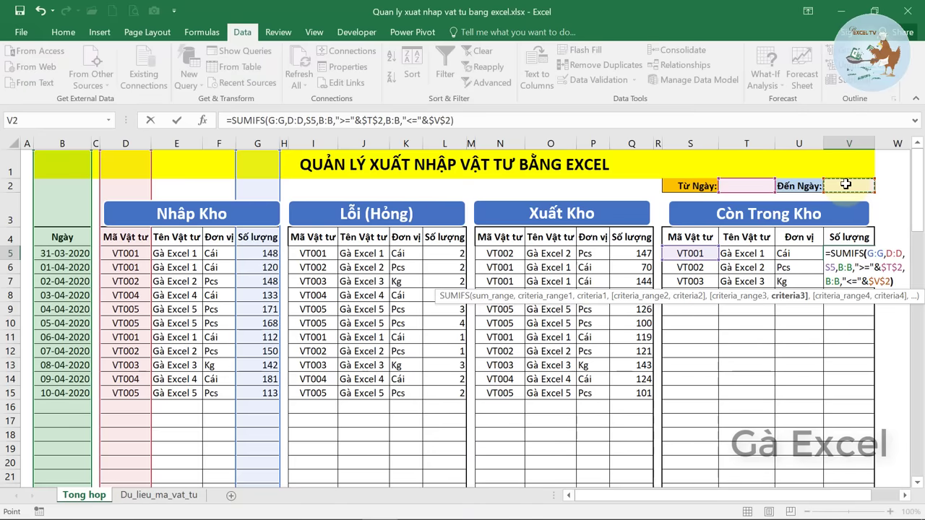
{"action": "type", "text": ")"}
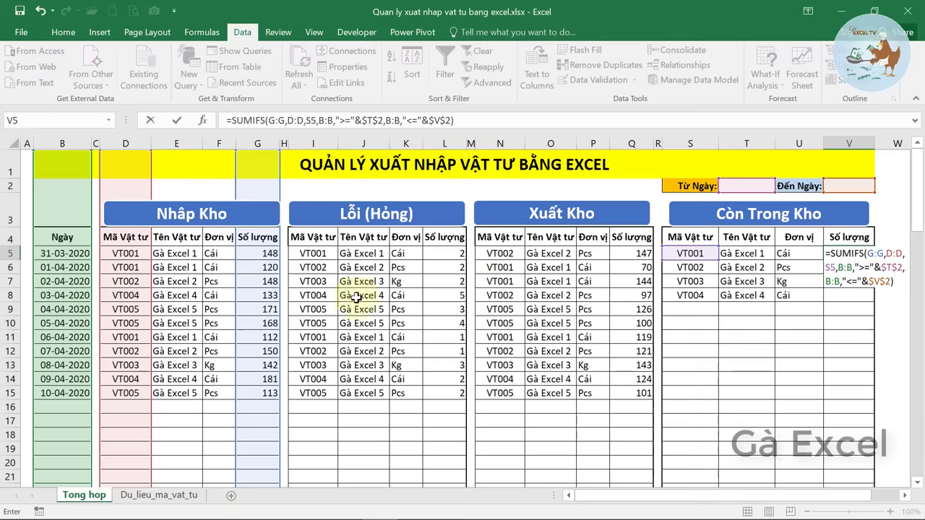
{"action": "key", "text": "ctrl+Return"}
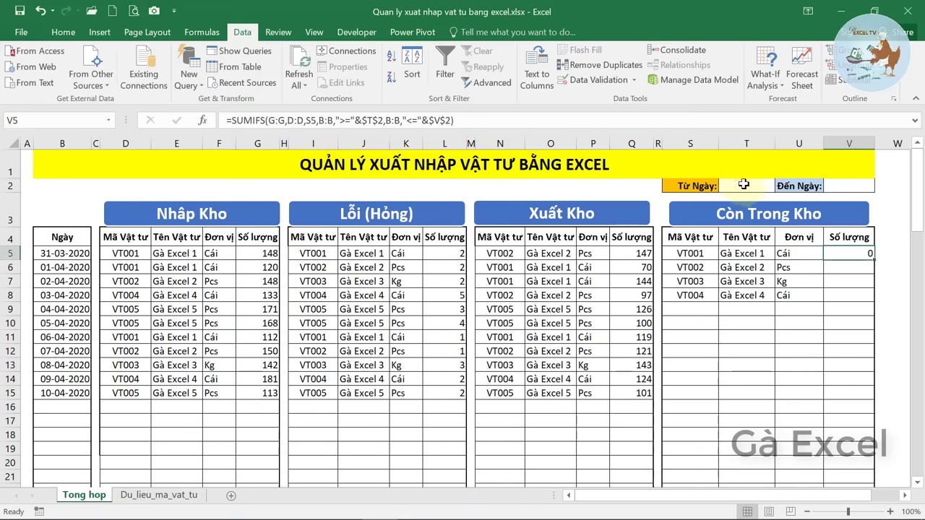
{"action": "left_click", "coordinate": [743, 184]}
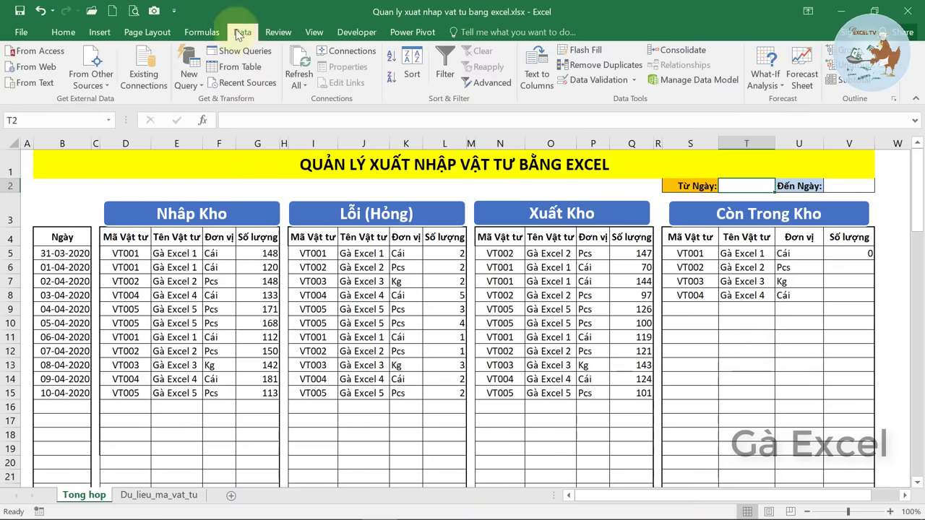
Give T2 a List validation with source =offset($B$5,0,0,counta($B:$B)-2).
{"action": "left_click", "coordinate": [592, 81]}
{"action": "left_click", "coordinate": [375, 178]}
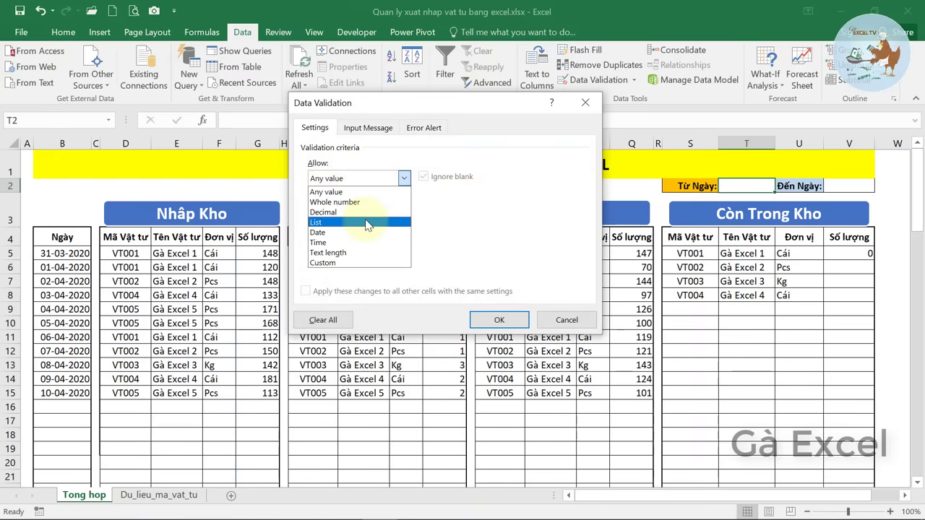
{"action": "left_click", "coordinate": [347, 223]}
{"action": "left_click", "coordinate": [336, 242]}
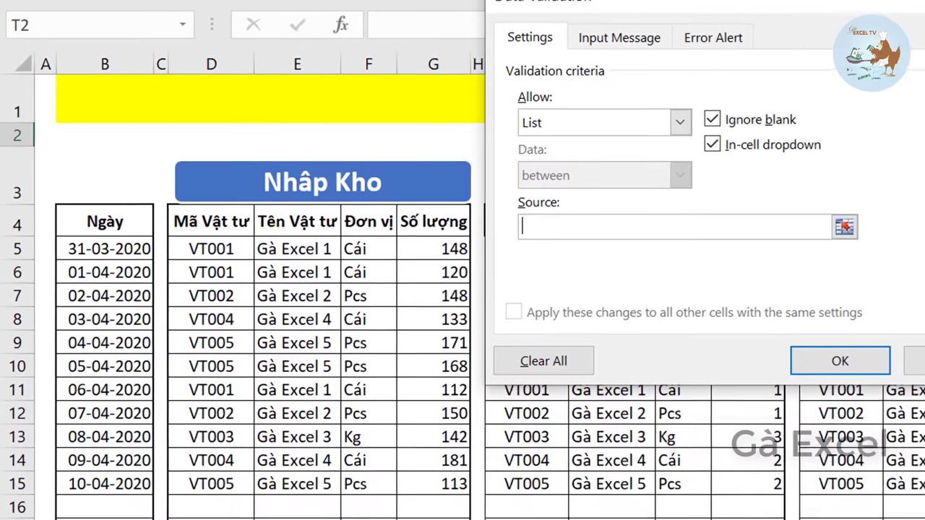
{"action": "type", "text": "=offset("}
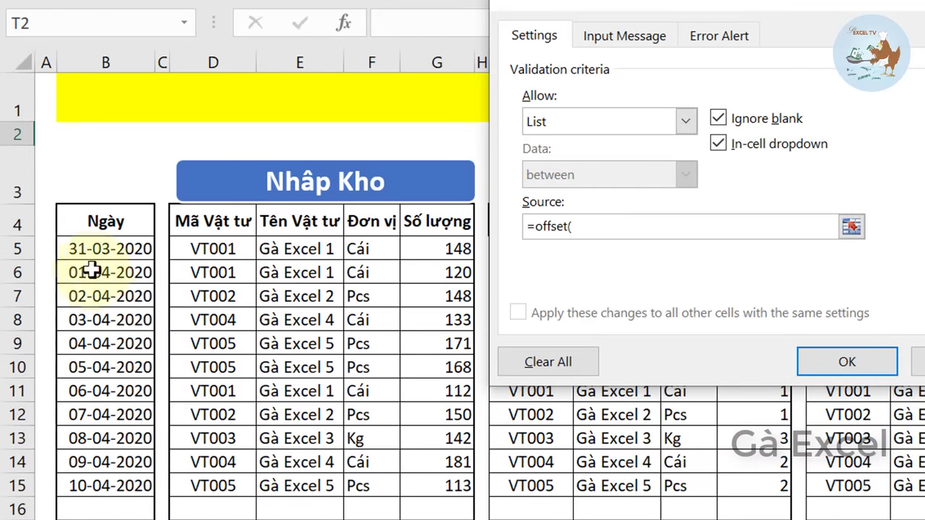
{"action": "left_click", "coordinate": [108, 246]}
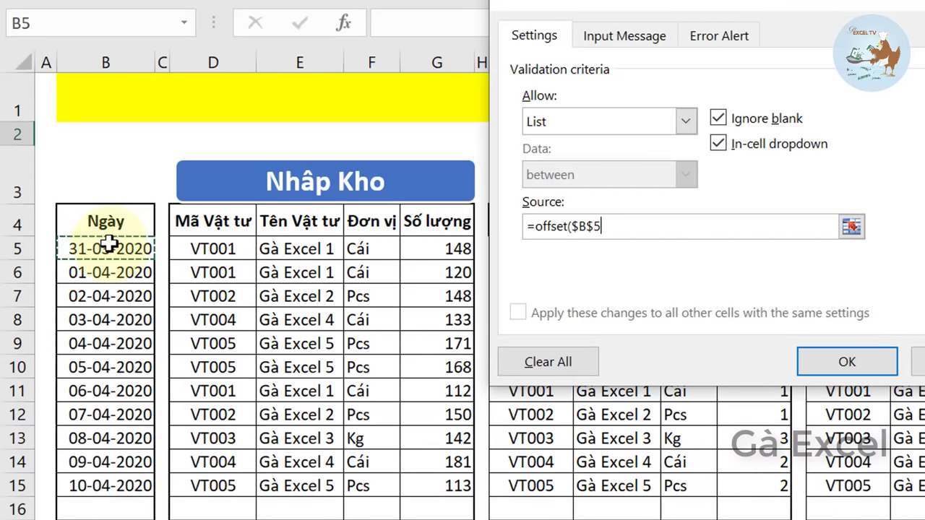
{"action": "type", "text": ",0,0,counta("}
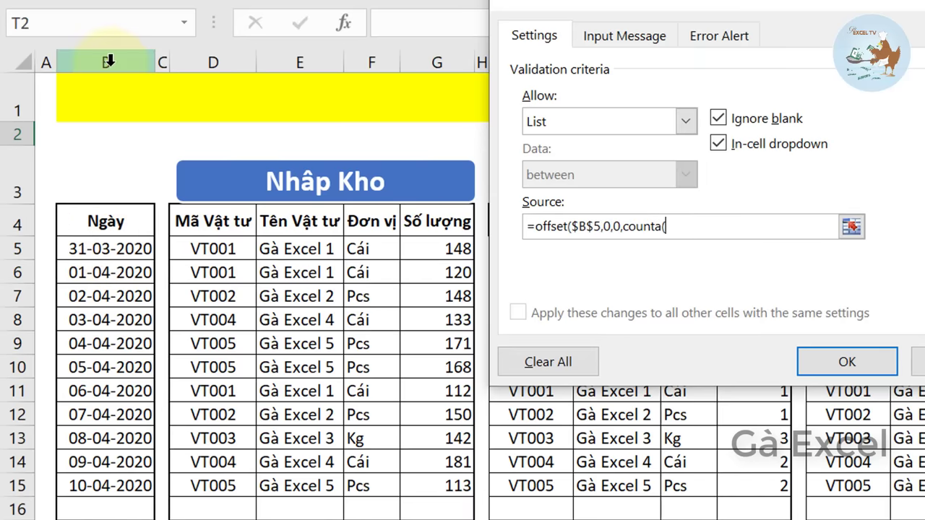
{"action": "left_click", "coordinate": [109, 64]}
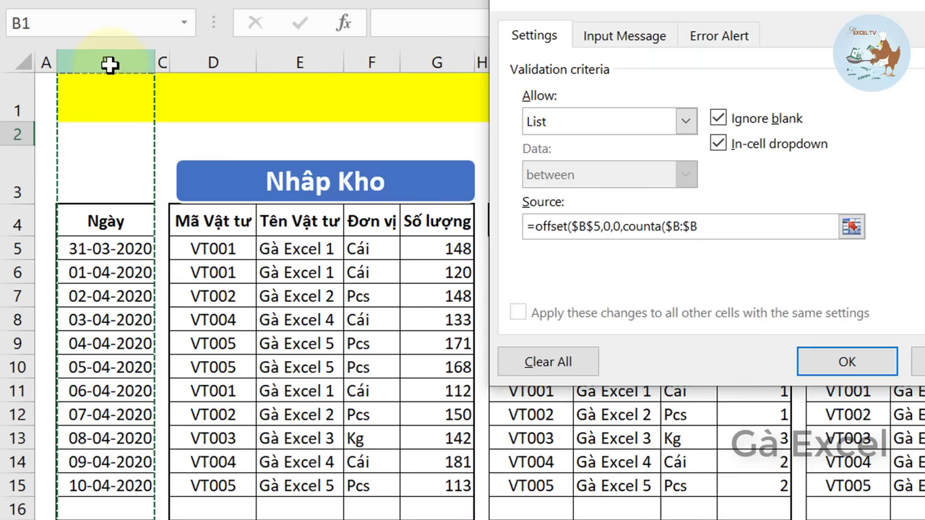
{"action": "type", "text": ")-2"}
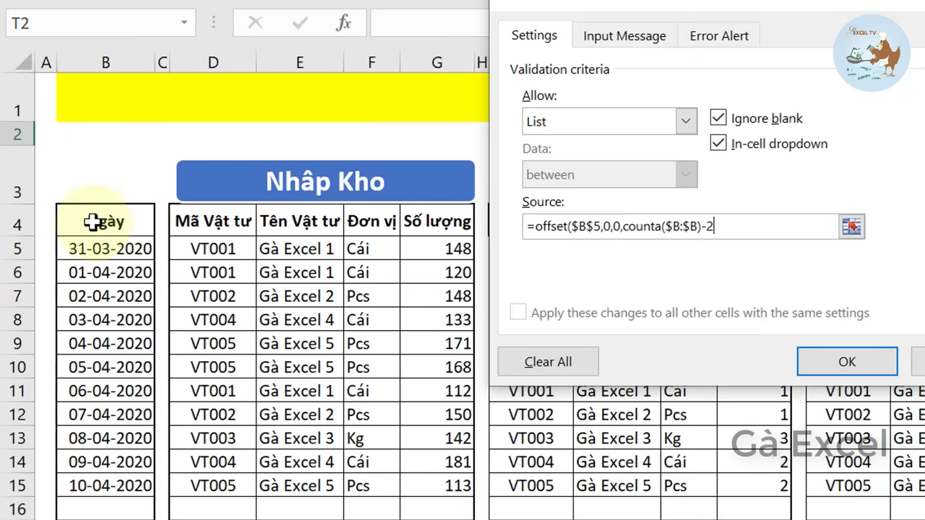
{"action": "left_click_drag", "start_coordinate": [714, 4], "coordinate": [733, 161]}
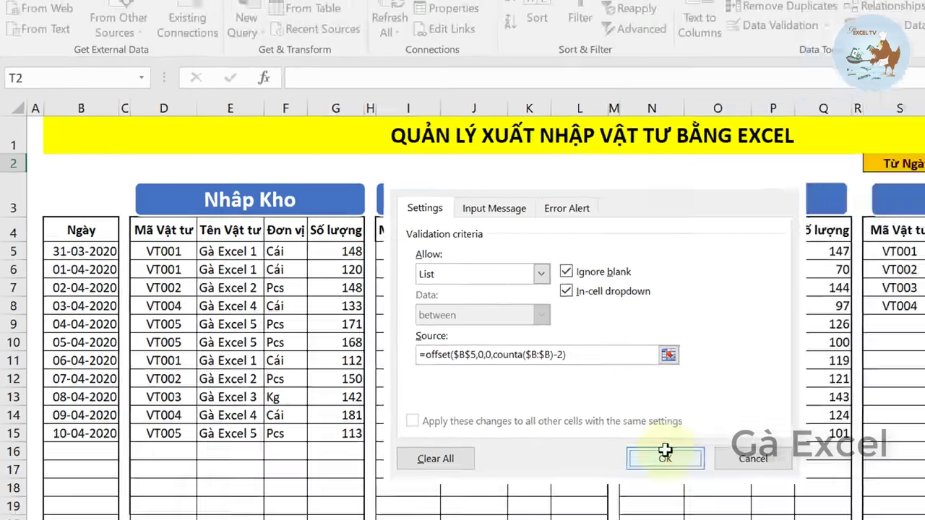
Confirm T2's date-list validation and copy T2 with its dropdown into the To date cell V2.
{"action": "left_click", "coordinate": [866, 515]}
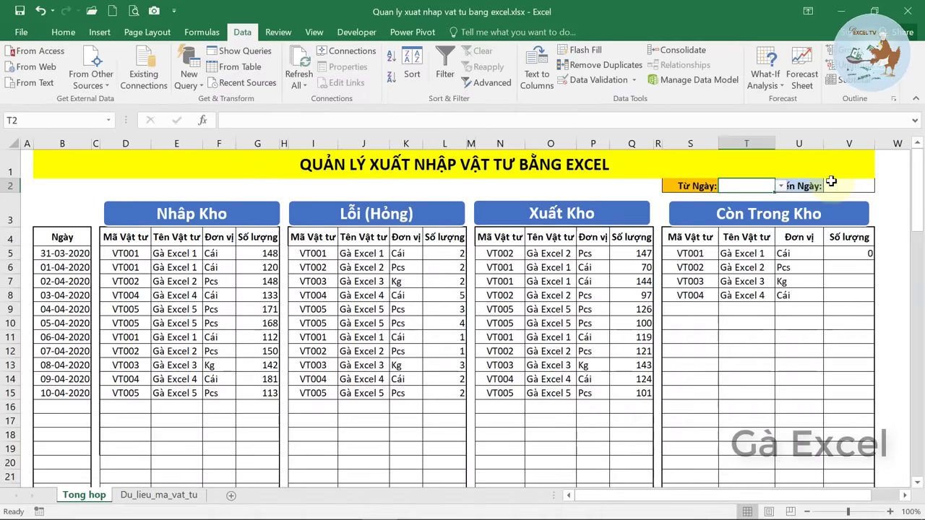
{"action": "left_click", "coordinate": [780, 186]}
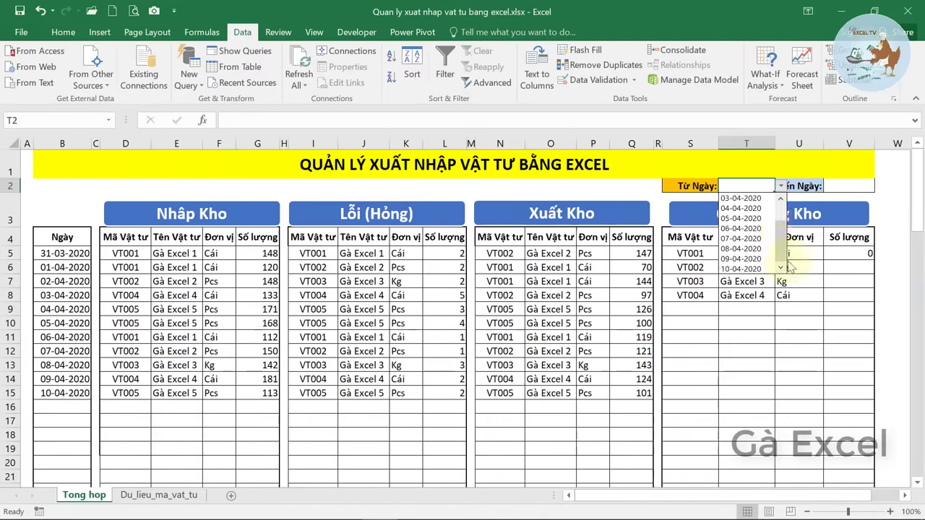
{"action": "left_click", "coordinate": [746, 185]}
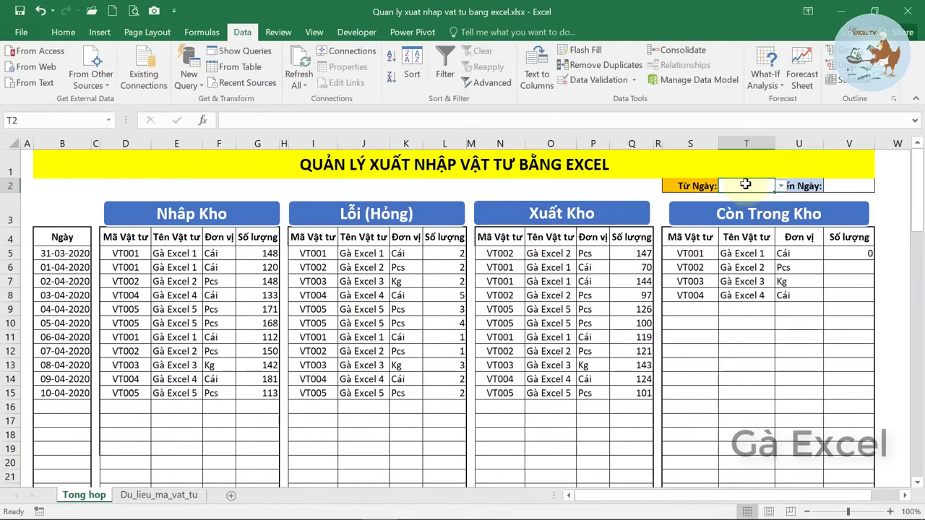
{"action": "right_click", "coordinate": [746, 185]}
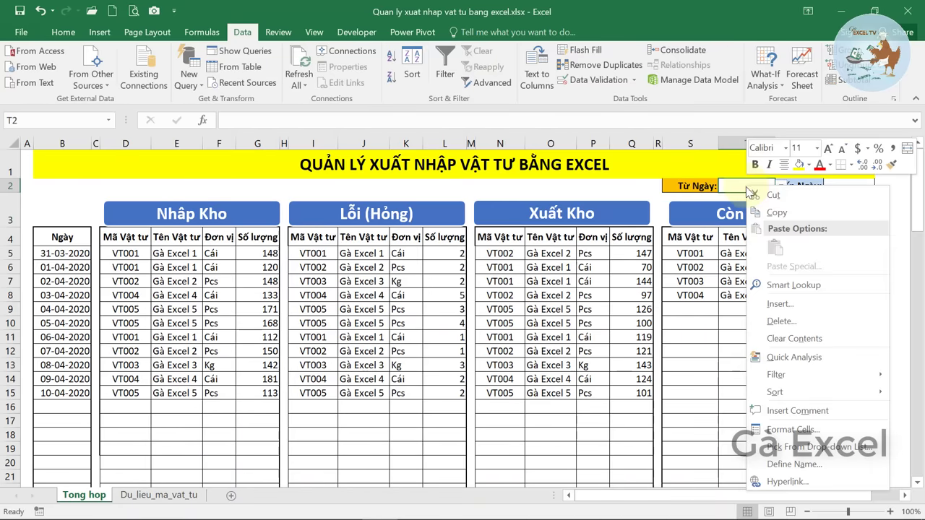
{"action": "left_click", "coordinate": [784, 213]}
{"action": "left_click", "coordinate": [844, 187]}
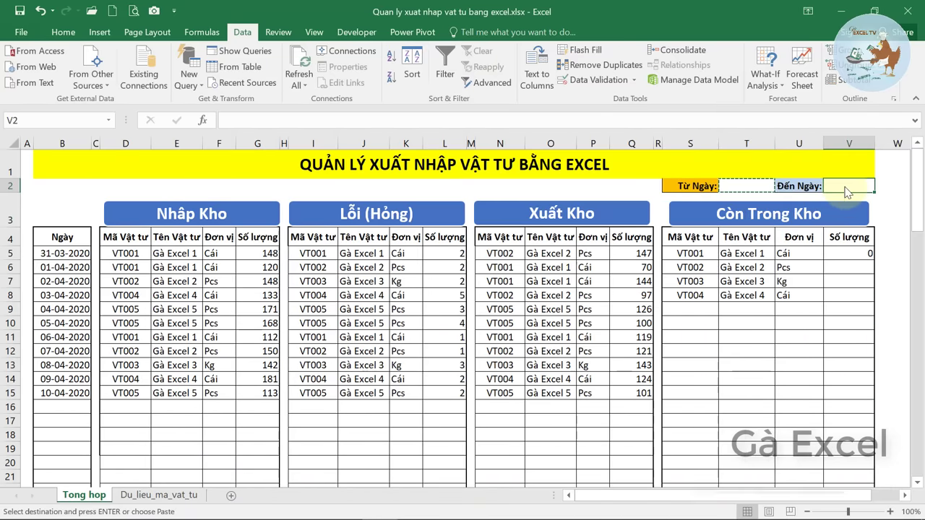
{"action": "right_click", "coordinate": [844, 186]}
{"action": "left_click", "coordinate": [730, 250]}
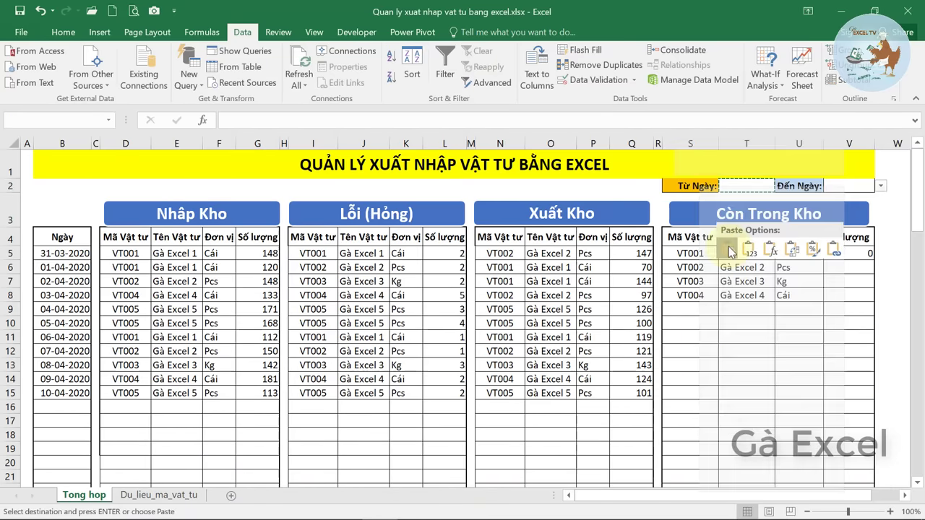
Choose 31-03-2020 as both From and To dates and compare V5's total with quantity 148.
{"action": "left_click", "coordinate": [881, 186]}
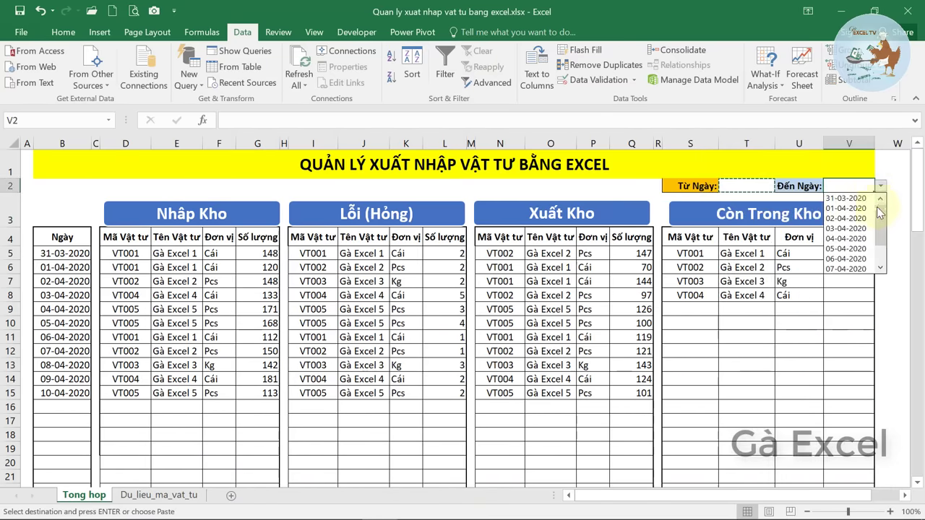
{"action": "left_click", "coordinate": [746, 185]}
{"action": "left_click", "coordinate": [780, 186]}
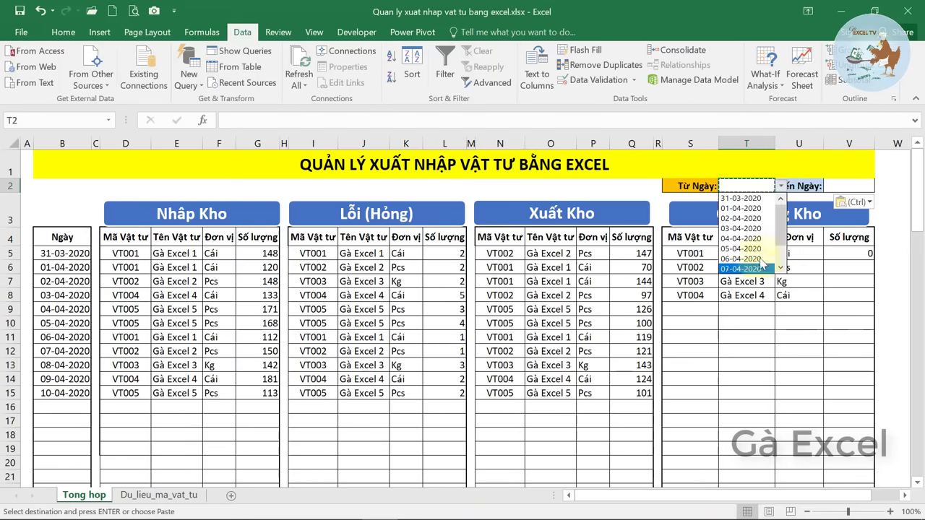
{"action": "key", "text": "Return"}
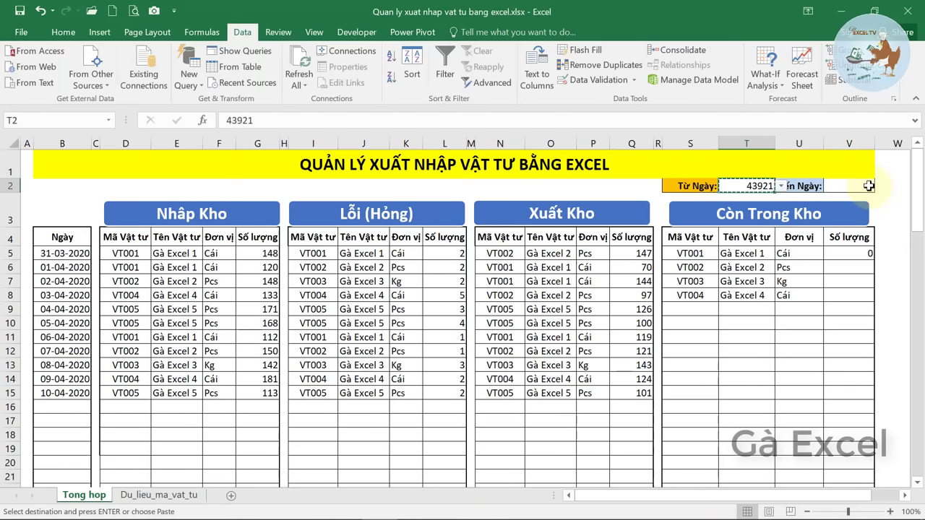
{"action": "left_click", "coordinate": [852, 186]}
{"action": "left_click", "coordinate": [881, 186]}
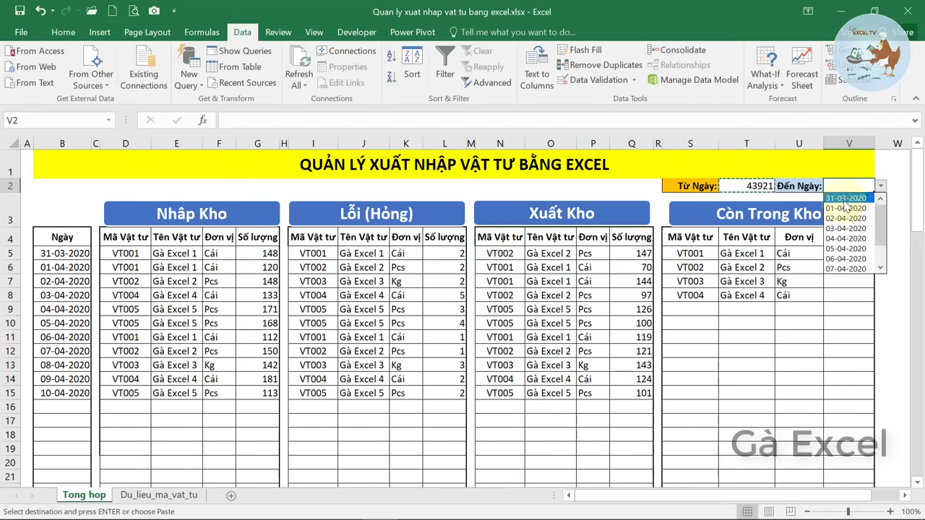
{"action": "left_click", "coordinate": [846, 198]}
{"action": "left_click", "coordinate": [857, 253]}
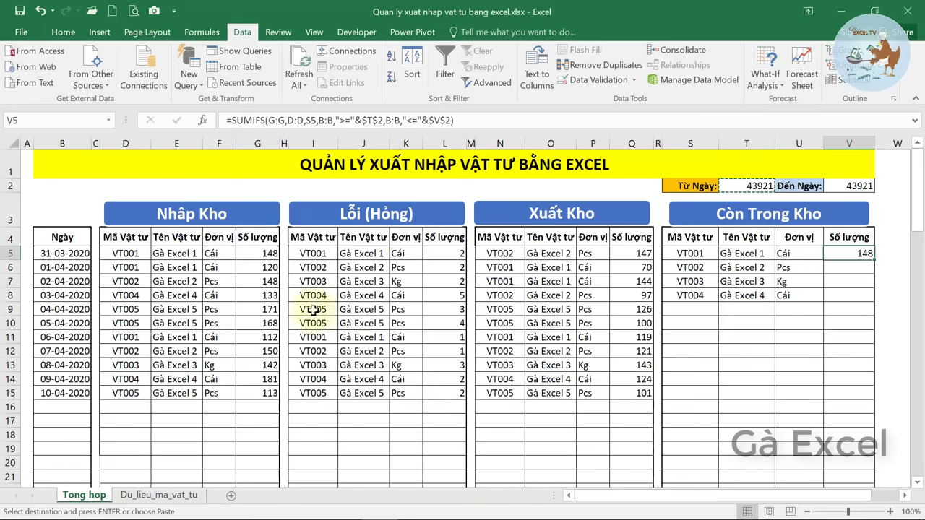
{"action": "left_click", "coordinate": [266, 254]}
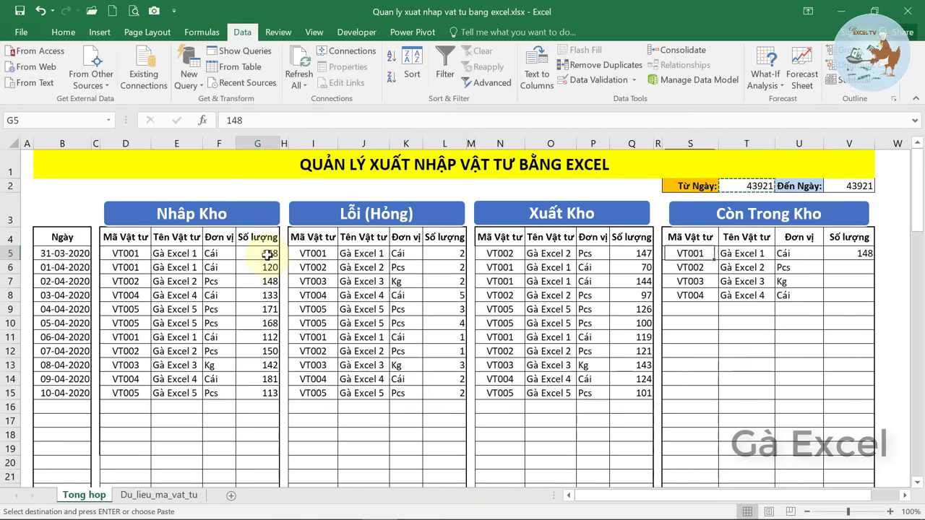
{"action": "left_click", "coordinate": [860, 250]}
Change the To date to 10-04-2020 so VT001's stock total in V5 shows 380.
{"action": "left_click", "coordinate": [870, 185]}
{"action": "left_click", "coordinate": [880, 187]}
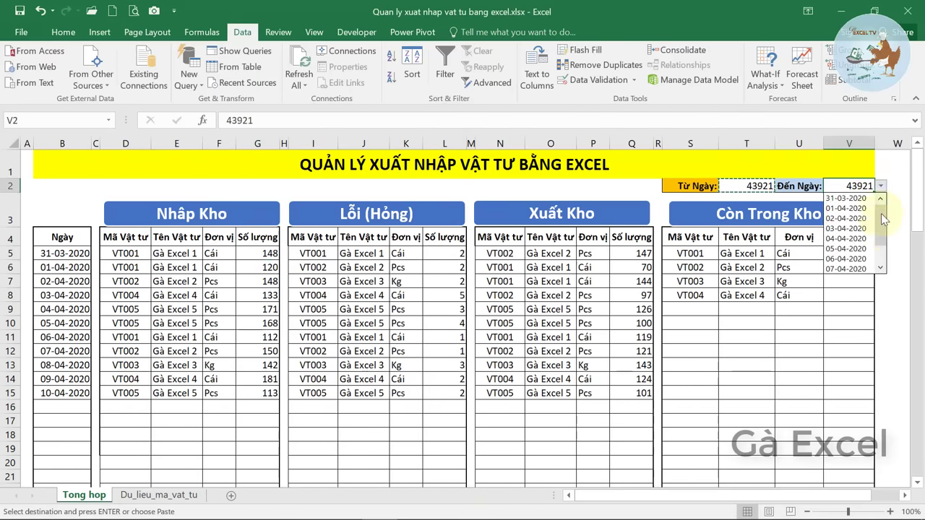
{"action": "scroll", "coordinate": [860, 268], "scroll_direction": "down", "scroll_amount": 1}
{"action": "left_click", "coordinate": [851, 270]}
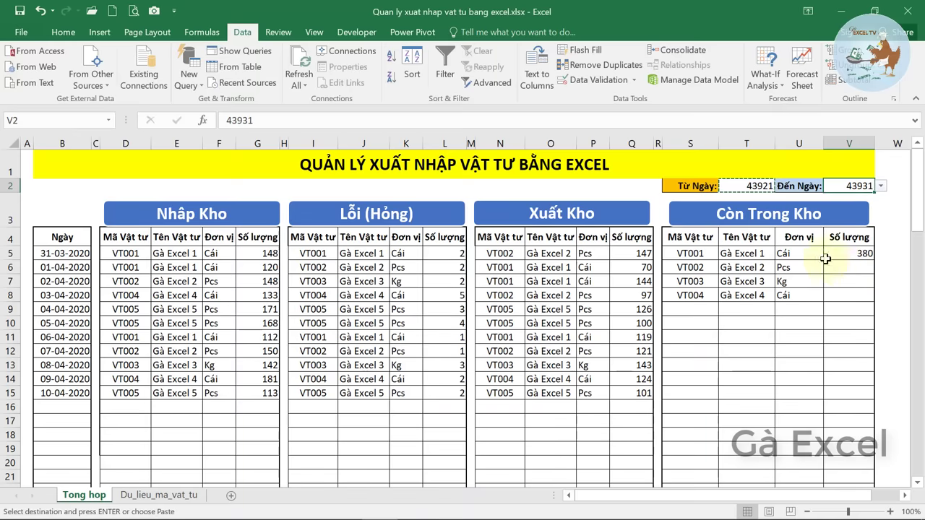
{"action": "left_click", "coordinate": [744, 186]}
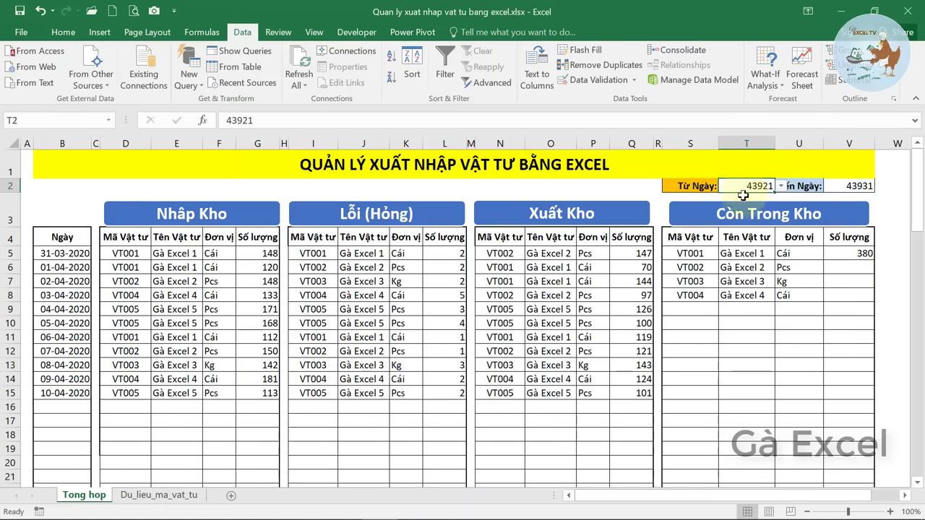
{"action": "left_click", "coordinate": [62, 252]}
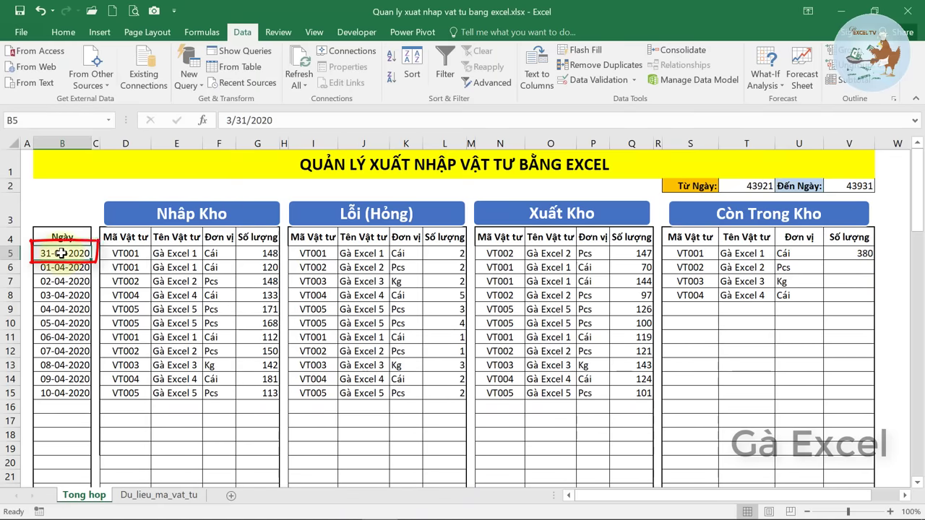
Format-paint B5's dd-mm-yyyy date format onto T2 and V2, and widen column V.
{"action": "left_click", "coordinate": [63, 31]}
{"action": "left_click", "coordinate": [65, 83]}
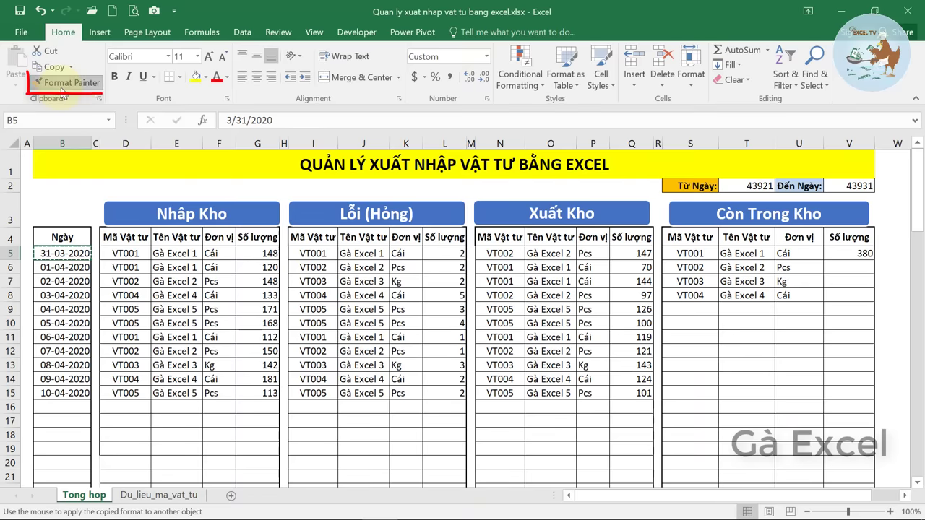
{"action": "left_click", "coordinate": [758, 186]}
{"action": "left_click", "coordinate": [78, 85]}
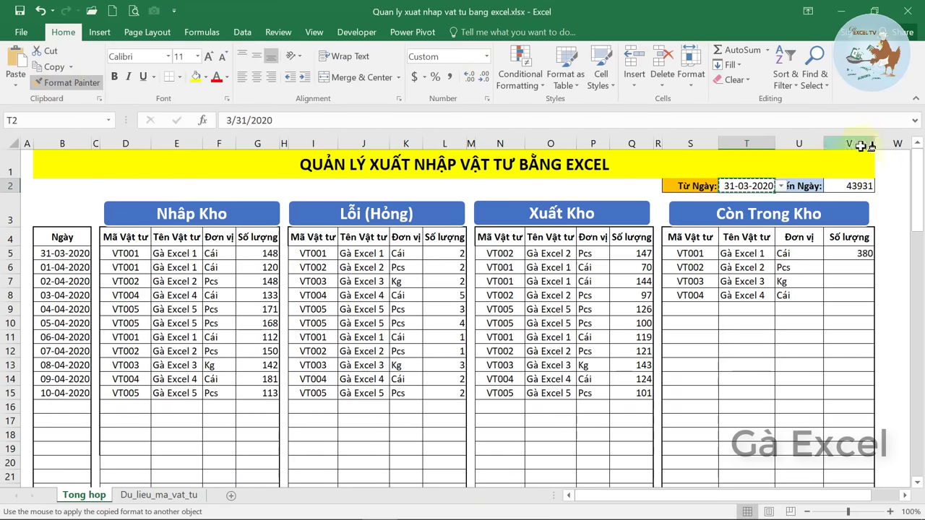
{"action": "left_click", "coordinate": [857, 185]}
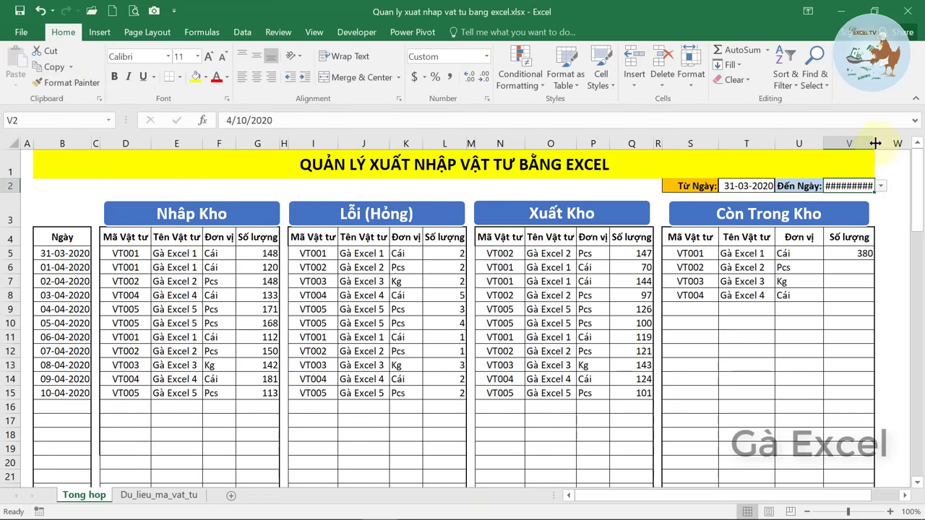
{"action": "left_click_drag", "start_coordinate": [874, 144], "coordinate": [883, 143]}
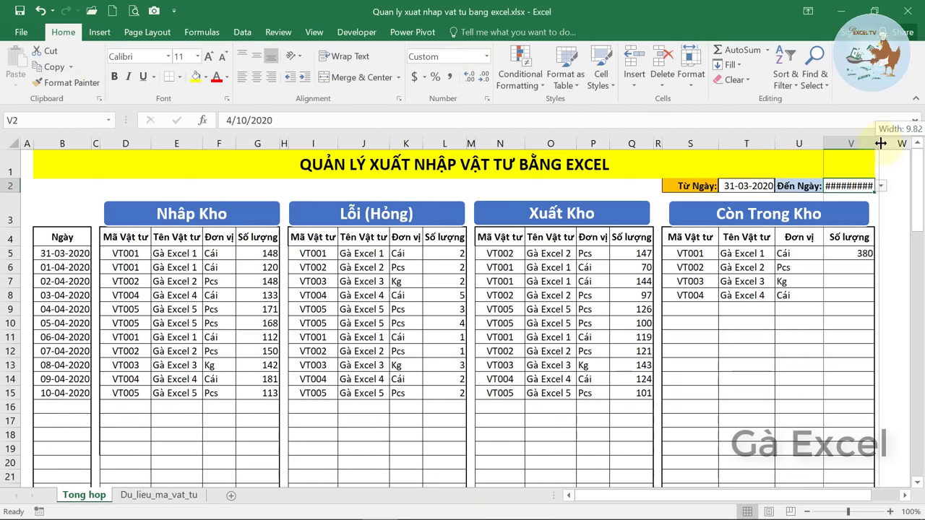
{"action": "left_click", "coordinate": [759, 186]}
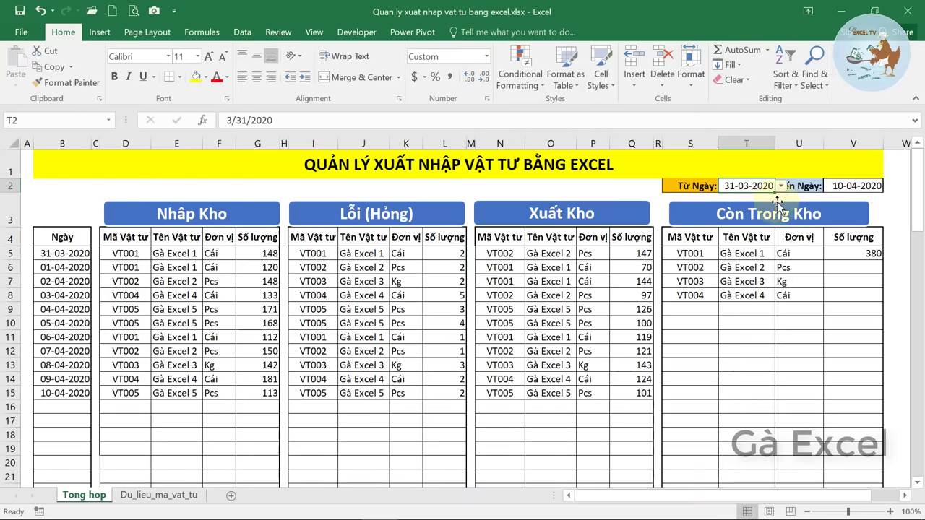
Enter =MIN(B:B) in T2 so the From date defaults to the earliest date.
{"action": "type", "text": "=min"}
{"action": "double_click", "coordinate": [779, 201]}
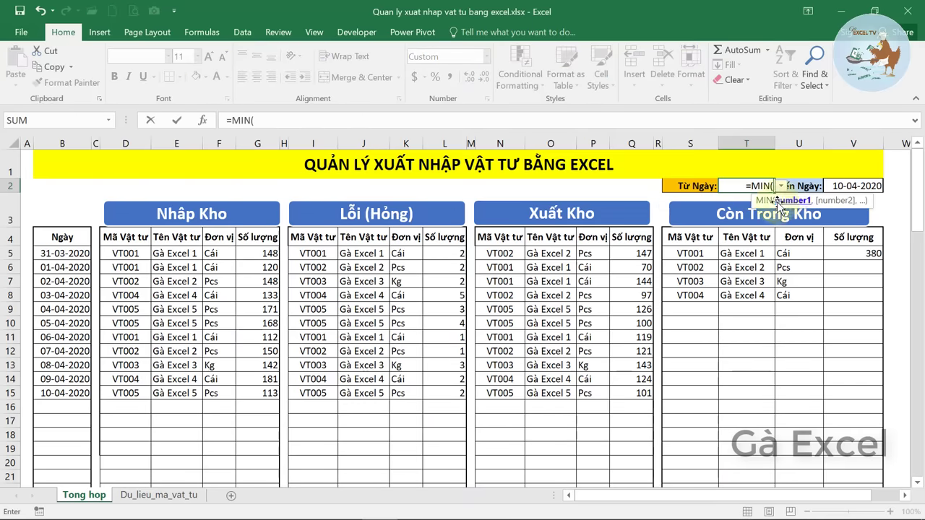
{"action": "left_click", "coordinate": [62, 144]}
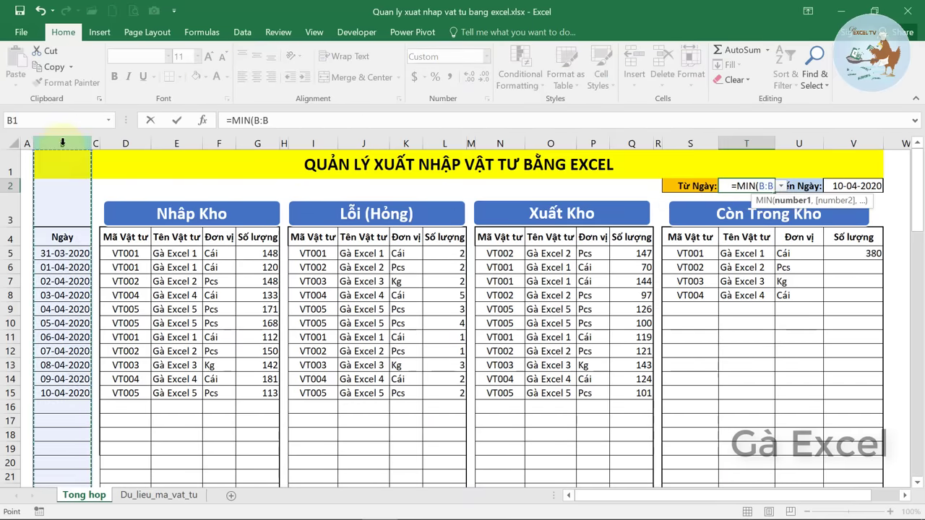
{"action": "key", "text": "ctrl+Return"}
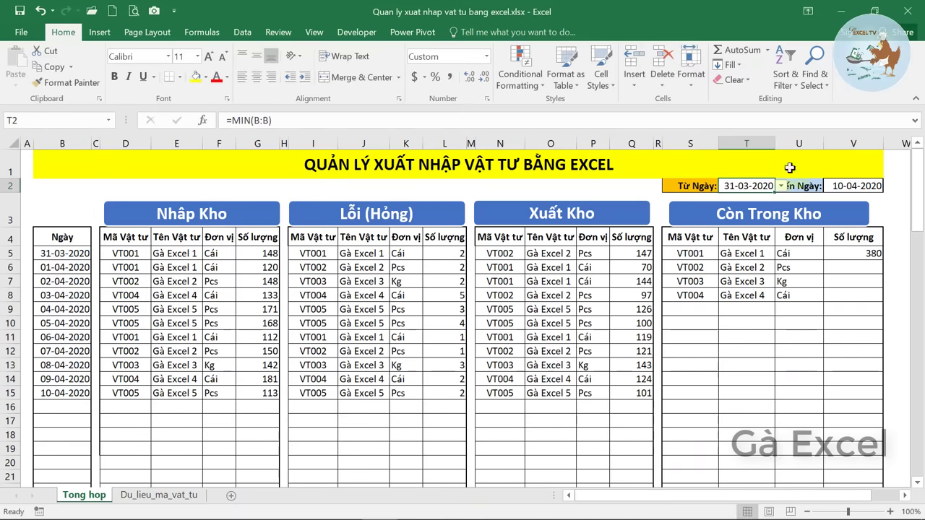
Enter =MAX(B:B) in V2 for the latest date and confirm its dropdown still lists dates.
{"action": "left_click", "coordinate": [863, 186]}
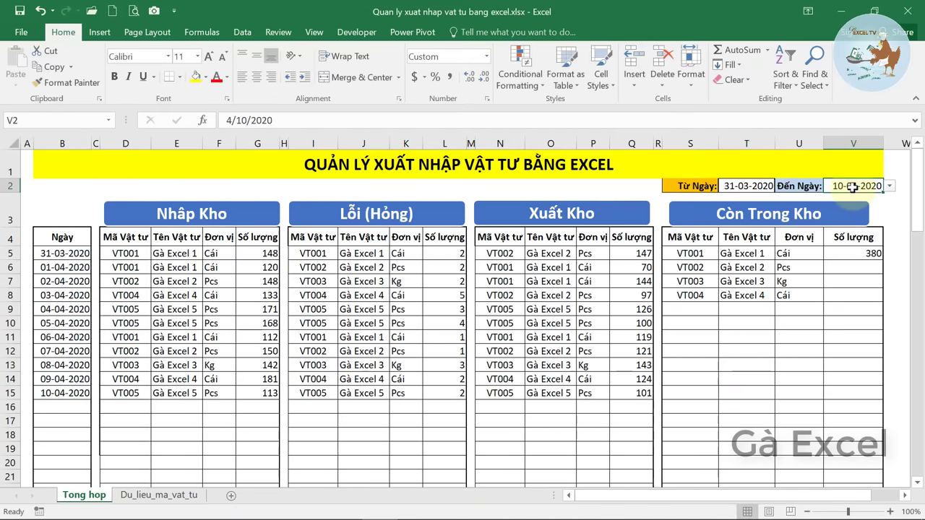
{"action": "type", "text": "=max"}
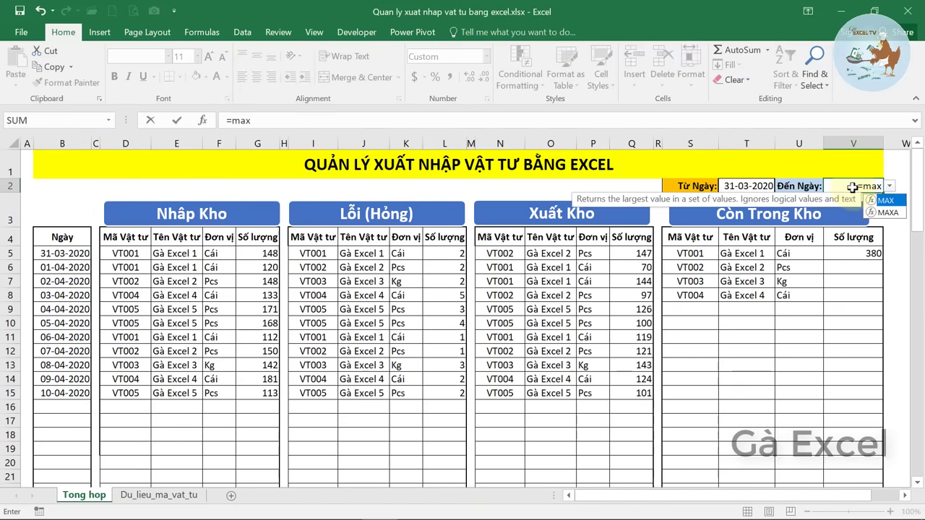
{"action": "key", "text": "Tab"}
{"action": "left_click", "coordinate": [60, 143]}
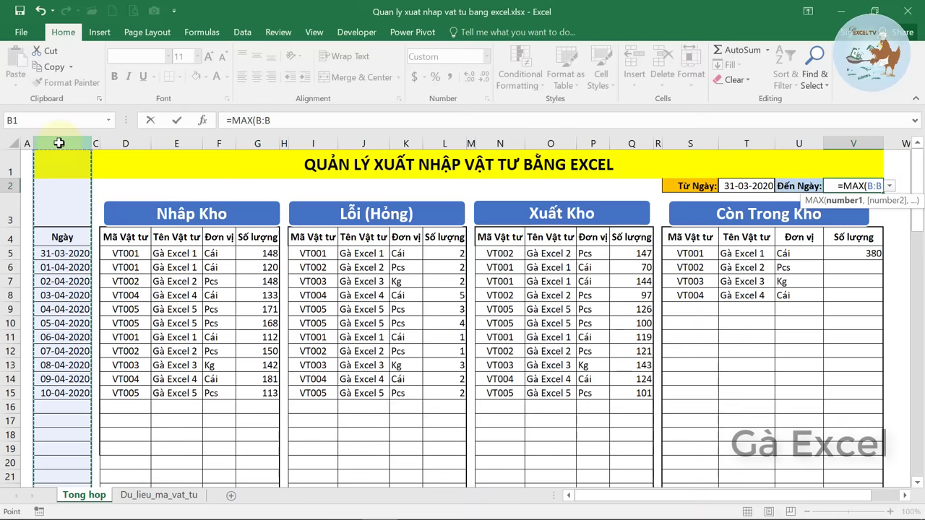
{"action": "key", "text": "ctrl+Return"}
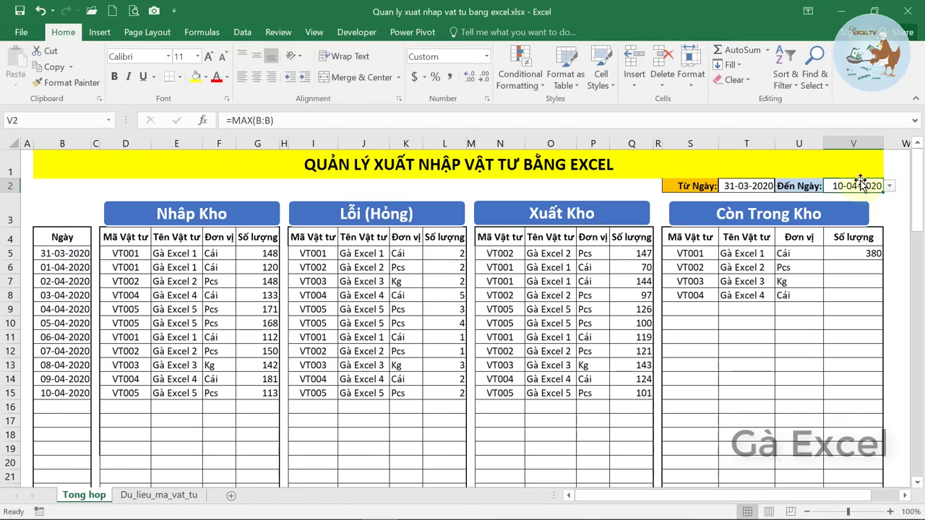
{"action": "left_click", "coordinate": [891, 187]}
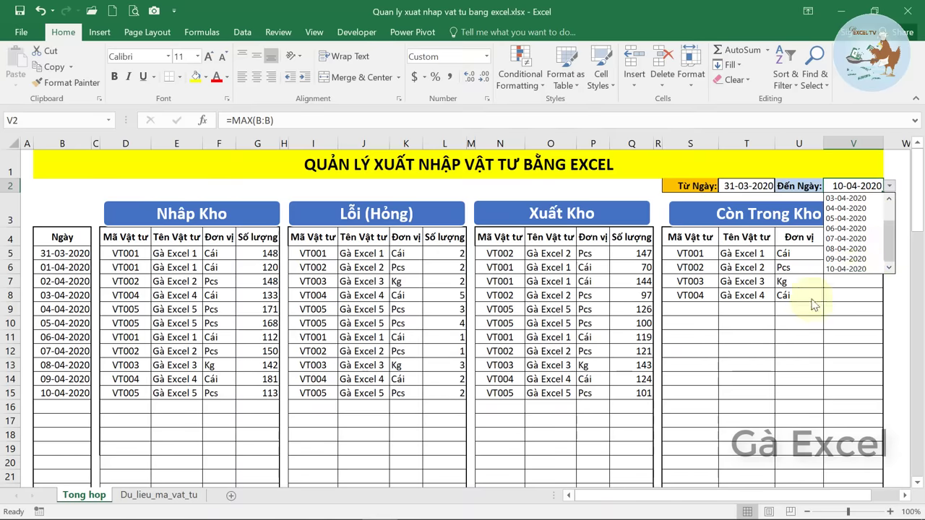
{"action": "left_click", "coordinate": [705, 309]}
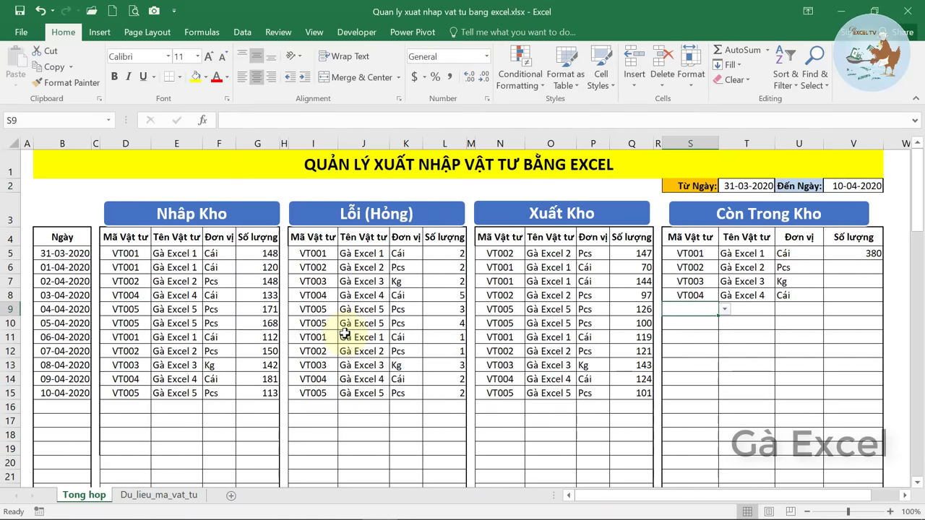
{"action": "left_click", "coordinate": [863, 255]}
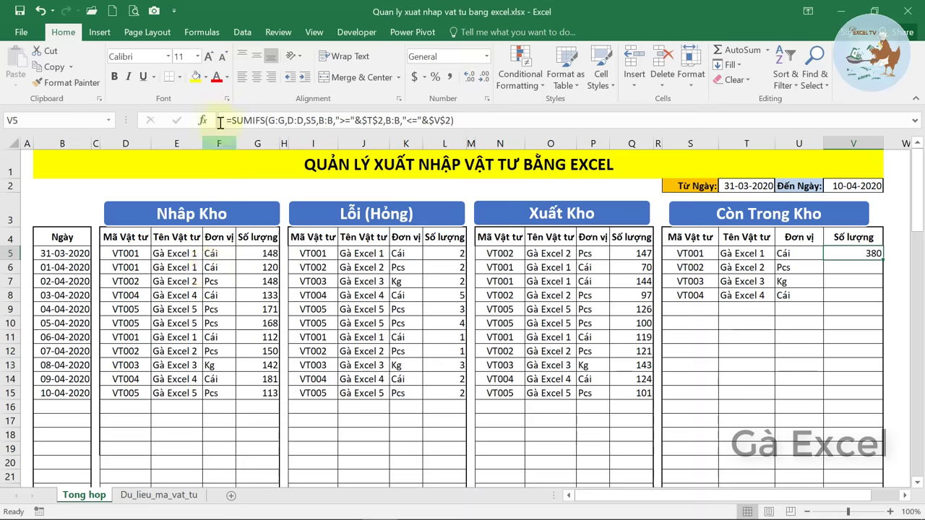
Copy V5's SUMIFS formula text and paste it after a minus sign at the formula's end.
{"action": "left_click", "coordinate": [298, 121]}
{"action": "left_click_drag", "start_coordinate": [298, 122], "coordinate": [408, 125]}
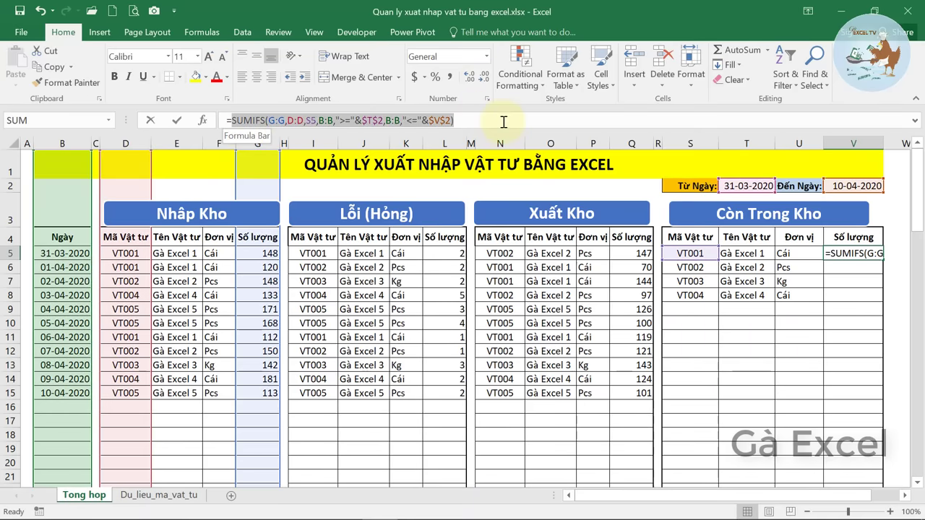
{"action": "right_click", "coordinate": [403, 120]}
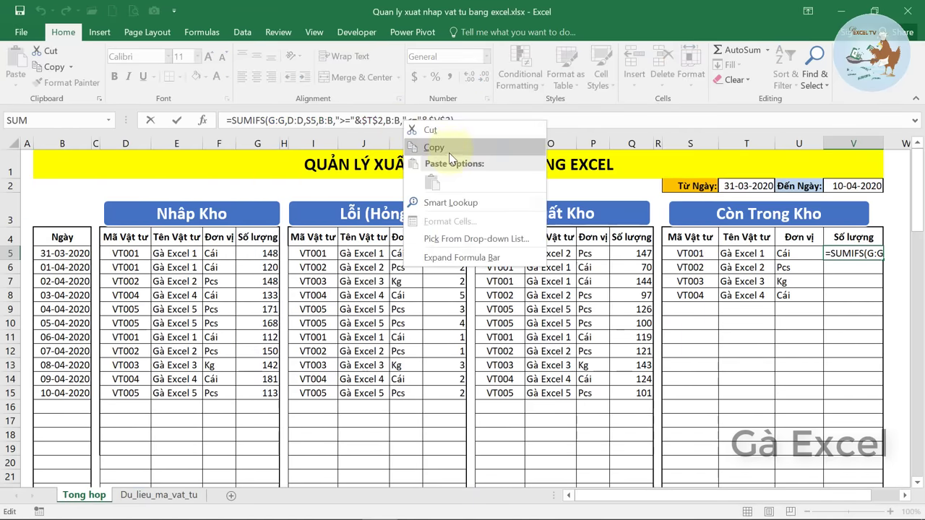
{"action": "left_click", "coordinate": [442, 160]}
{"action": "key", "text": "Escape"}
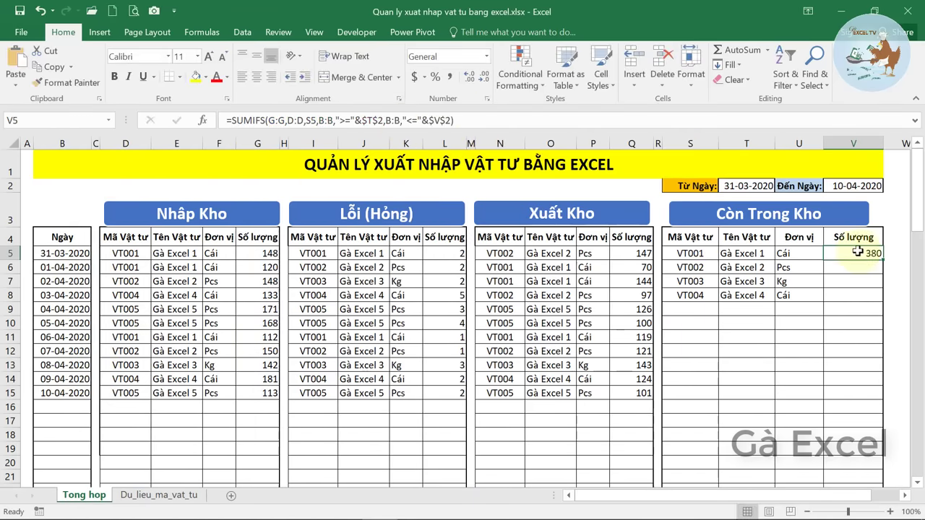
{"action": "left_click", "coordinate": [483, 125]}
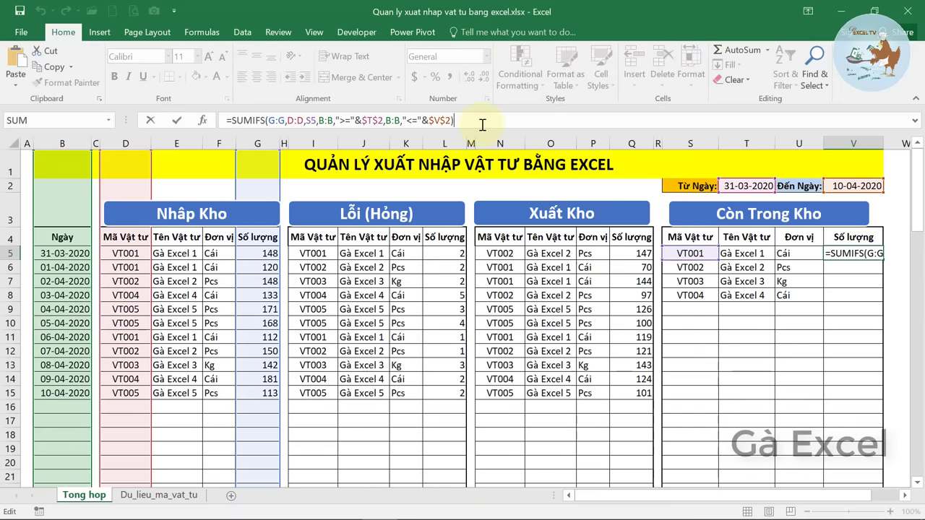
{"action": "type", "text": "-"}
{"action": "right_click", "coordinate": [482, 124]}
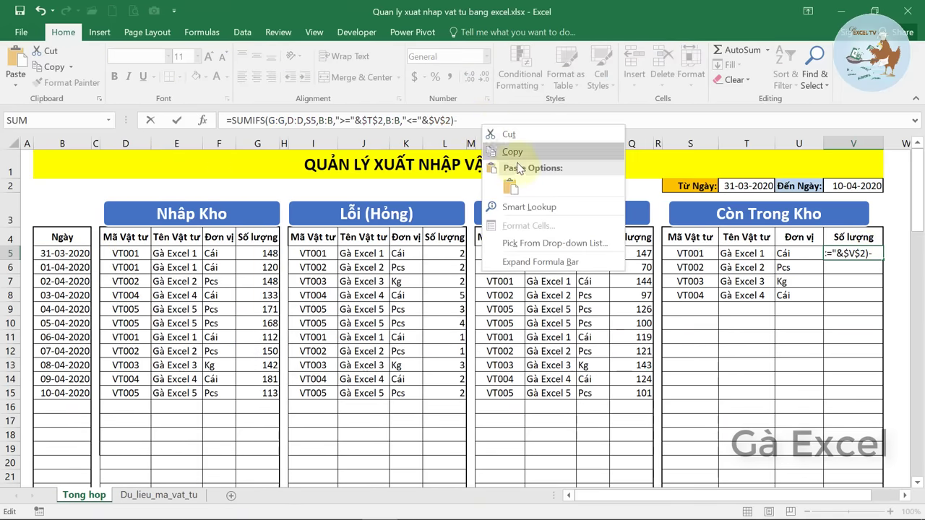
{"action": "left_click", "coordinate": [509, 187]}
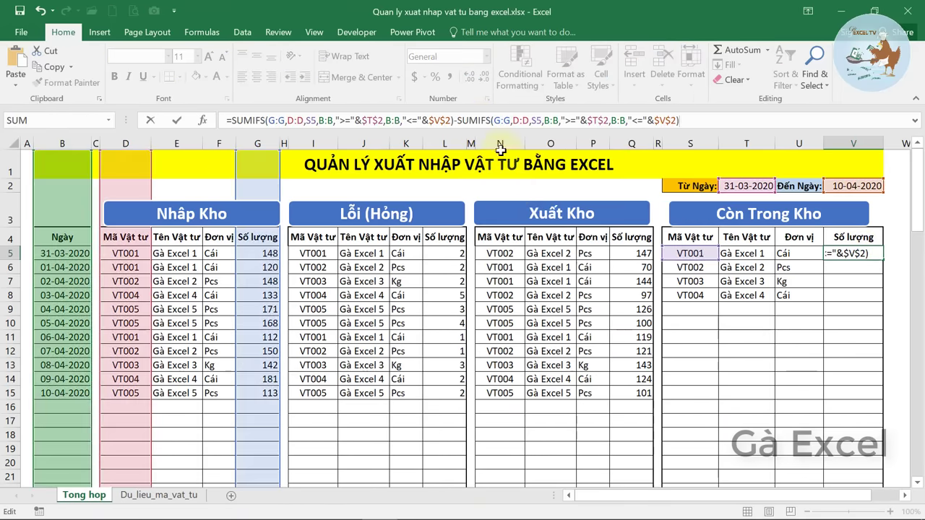
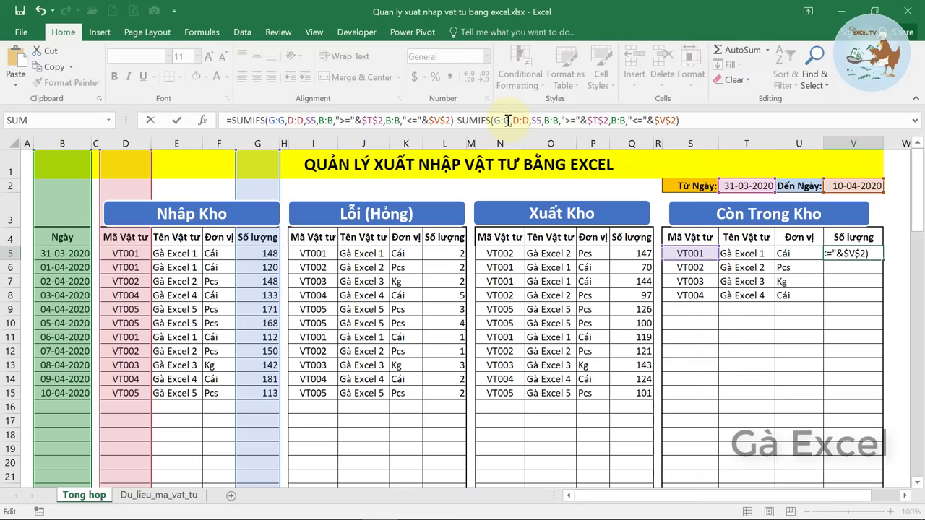
In V5's formula, point the second SUMIFS at sum range L:L and criteria range I:I.
{"action": "left_click", "coordinate": [509, 121]}
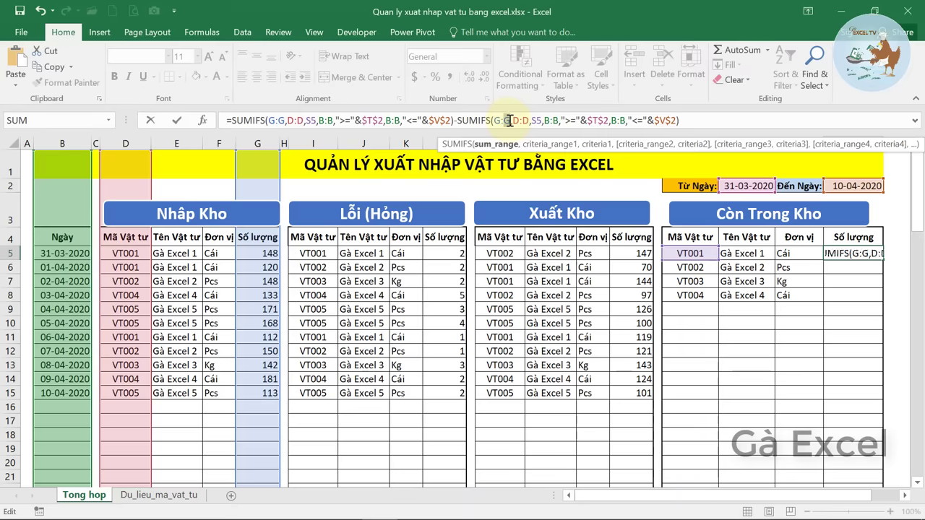
{"action": "key", "text": "BackSpace"}
{"action": "type", "text": "L"}
{"action": "left_click", "coordinate": [497, 120]}
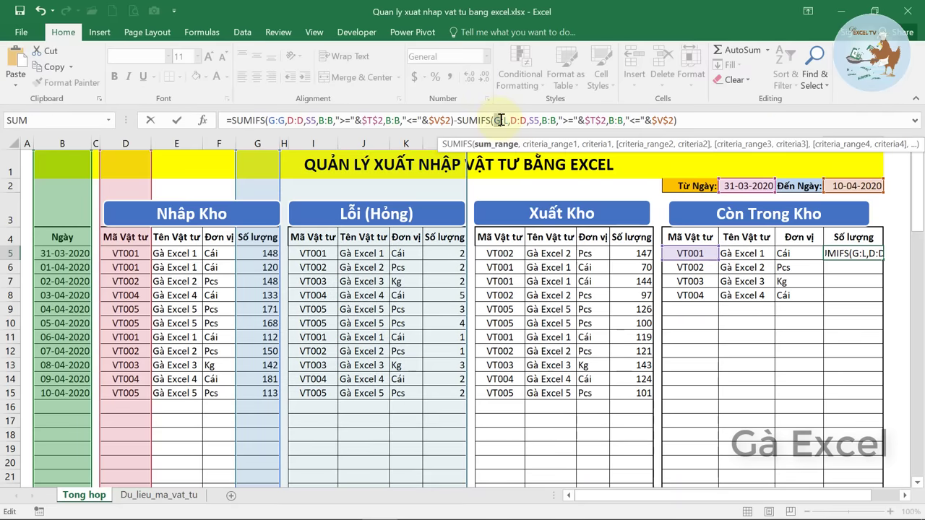
{"action": "key", "text": "BackSpace"}
{"action": "type", "text": "L"}
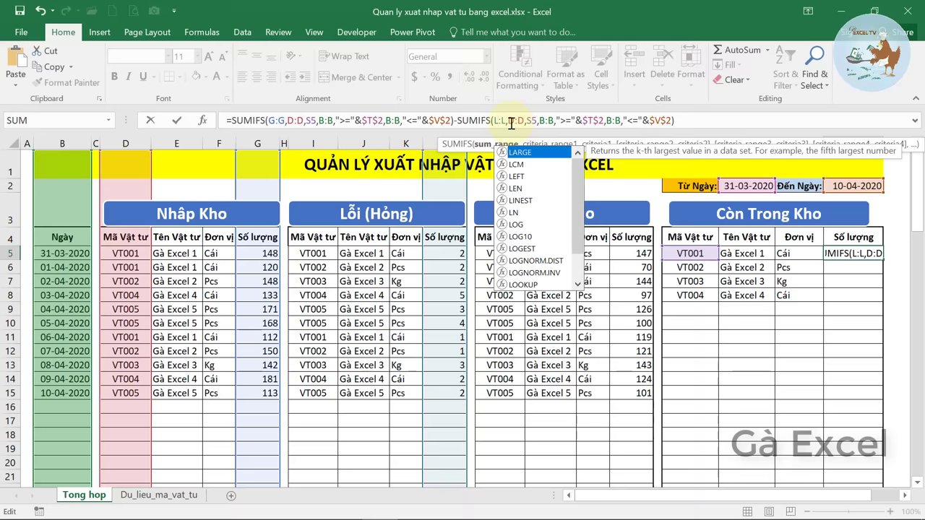
{"action": "left_click", "coordinate": [511, 122]}
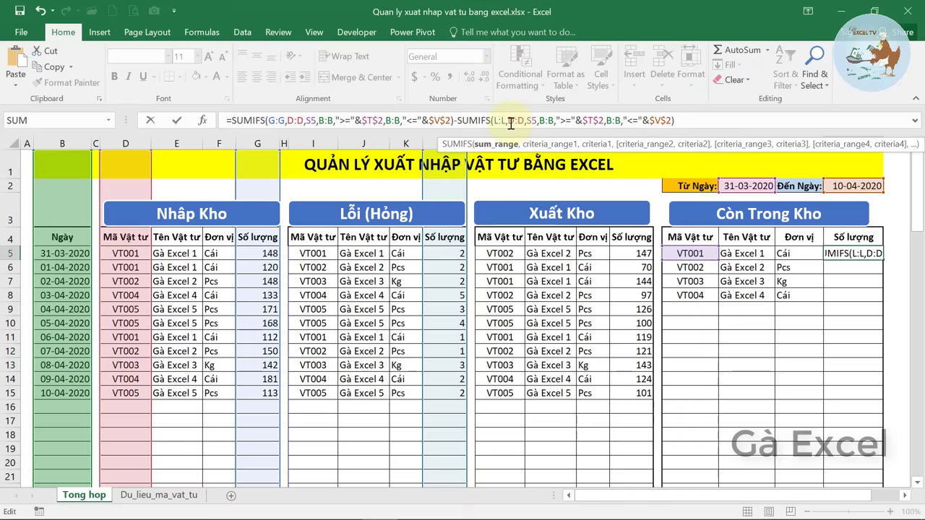
{"action": "key", "text": "BackSpace"}
{"action": "type", "text": "I"}
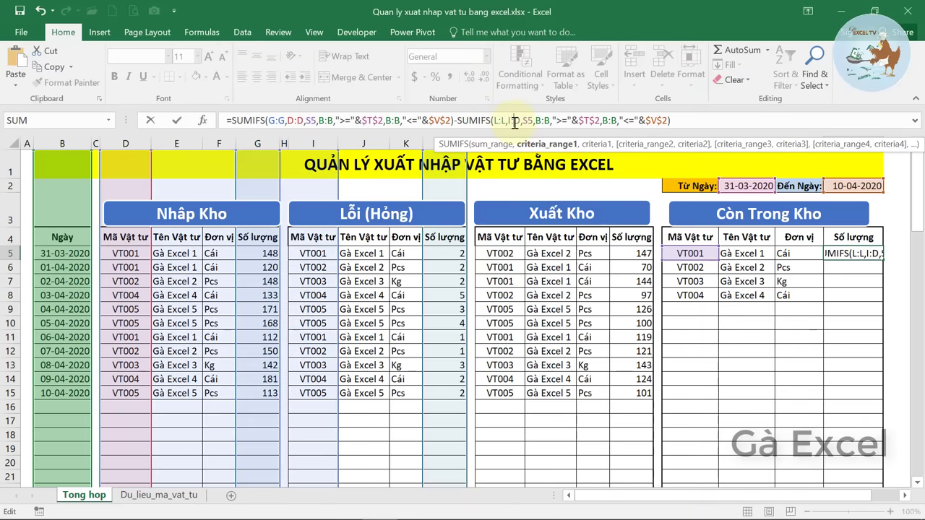
{"action": "key", "text": "BackSpace"}
{"action": "type", "text": "I"}
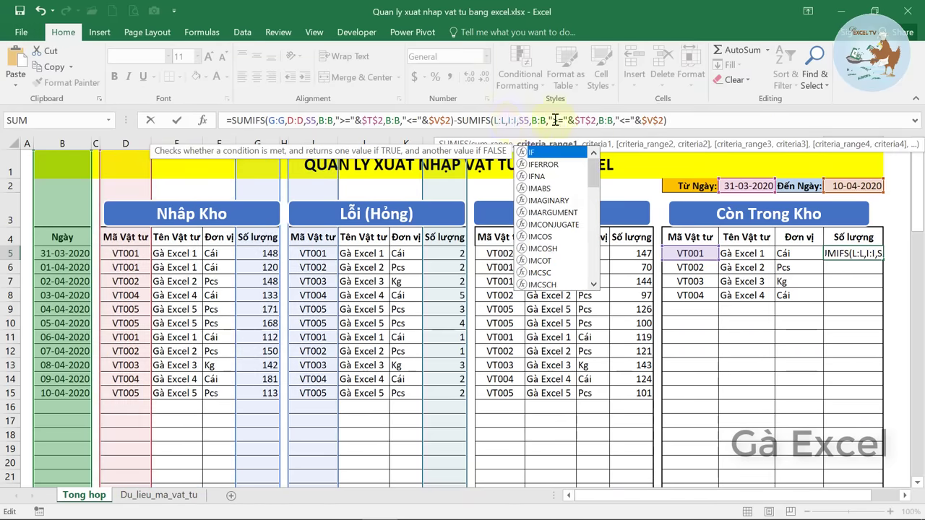
Subtract a third SUMIFS over Q:Q with criteria range N:N and commit, giving 44 for VT001.
{"action": "left_click", "coordinate": [686, 123]}
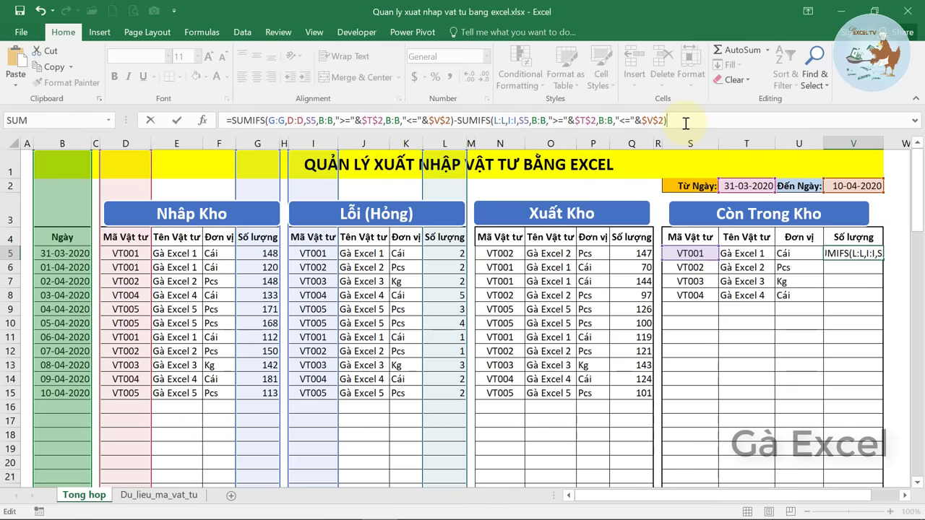
{"action": "type", "text": "-"}
{"action": "right_click", "coordinate": [686, 122]}
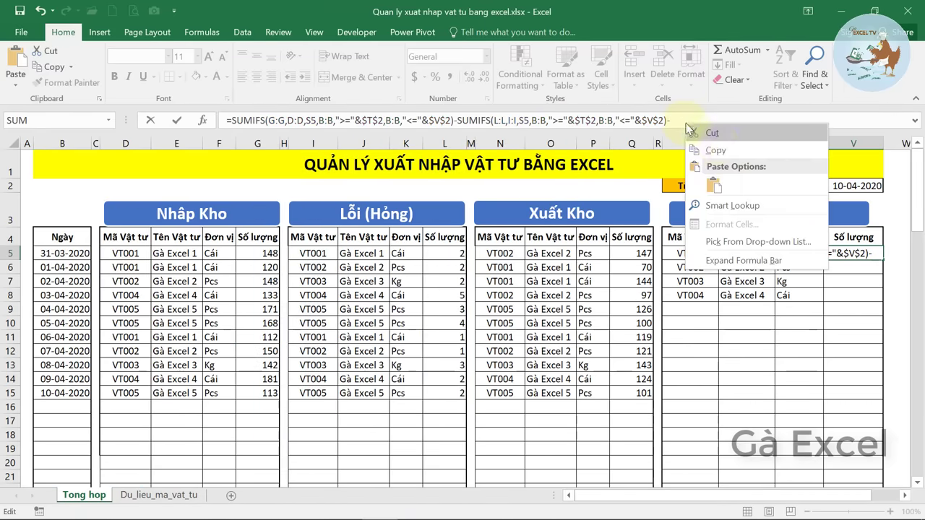
{"action": "left_click", "coordinate": [721, 187]}
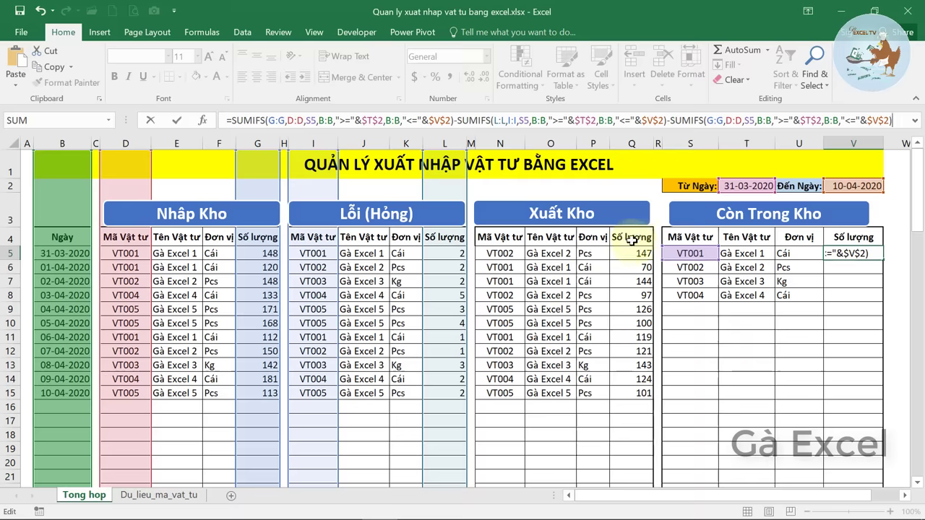
{"action": "left_click", "coordinate": [711, 123]}
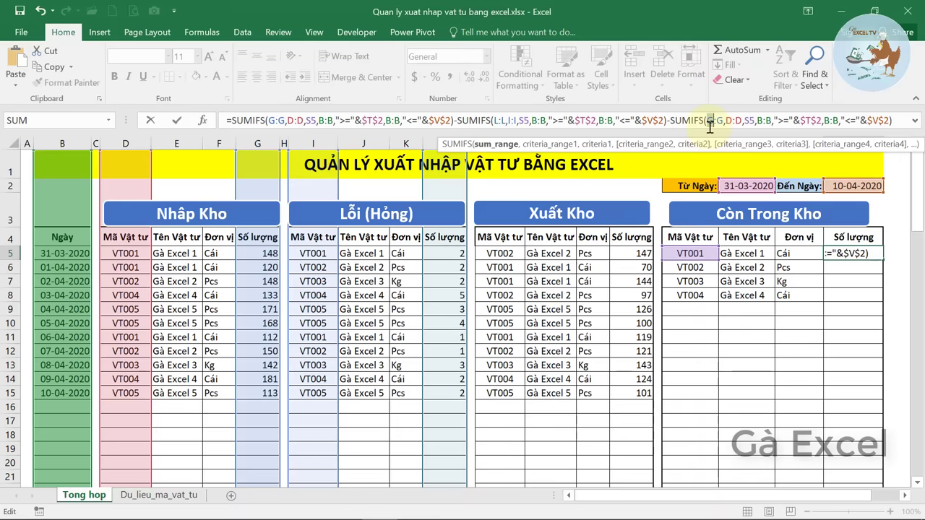
{"action": "type", "text": "O"}
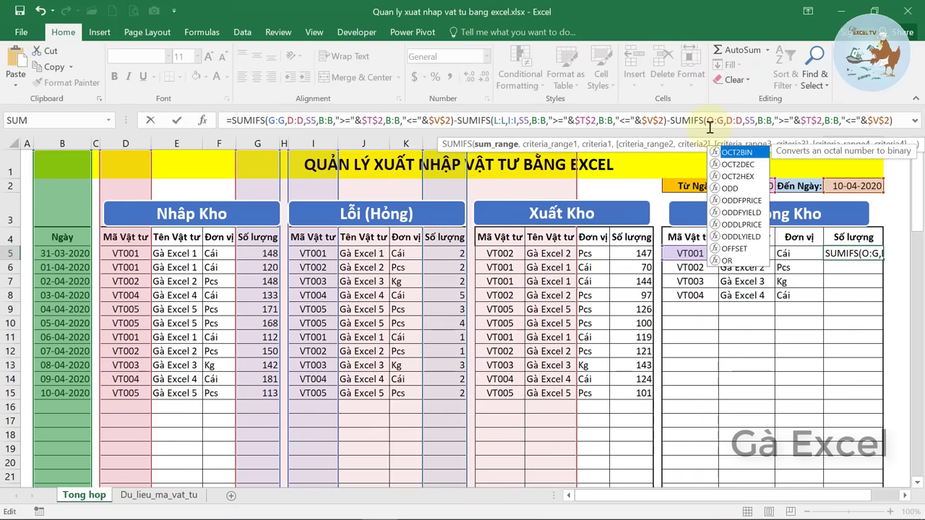
{"action": "key", "text": "BackSpace"}
{"action": "type", "text": "Q:"}
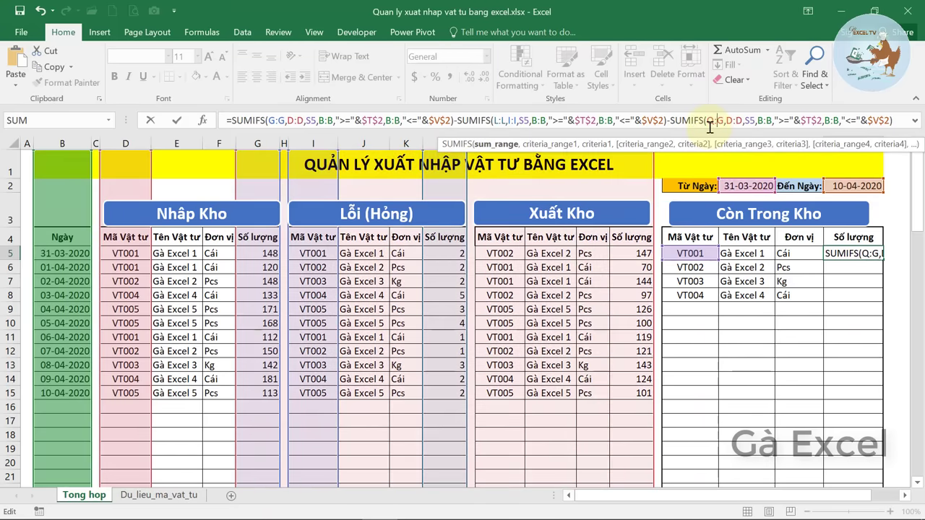
{"action": "type", "text": "Q"}
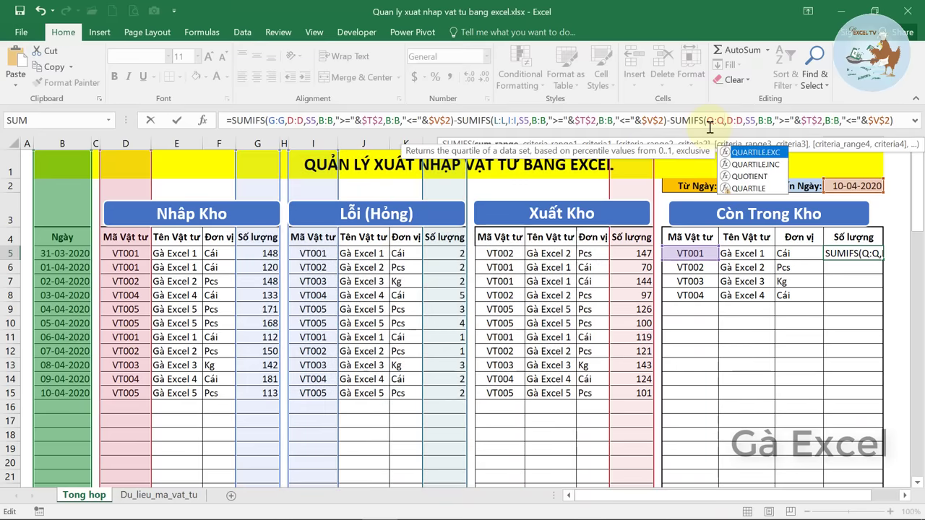
{"action": "key", "text": "Escape"}
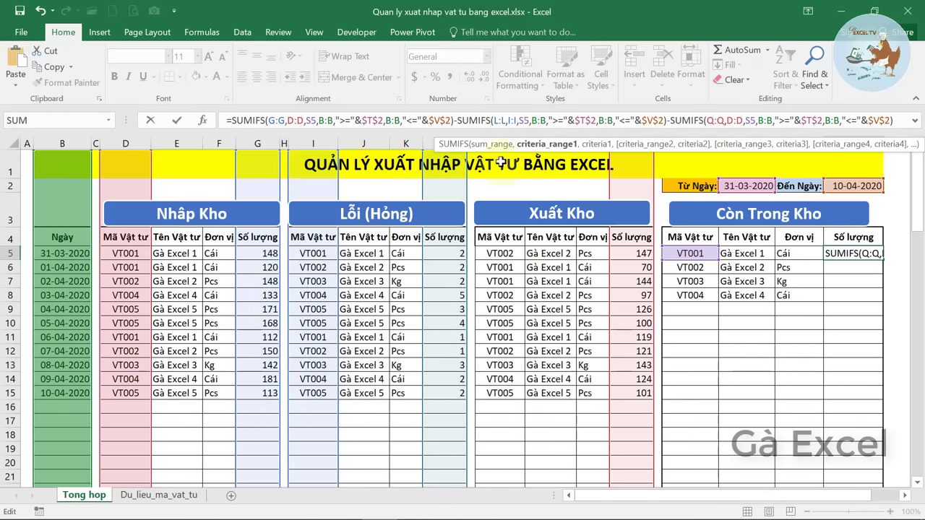
{"action": "left_click_drag", "start_coordinate": [512, 147], "coordinate": [517, 169]}
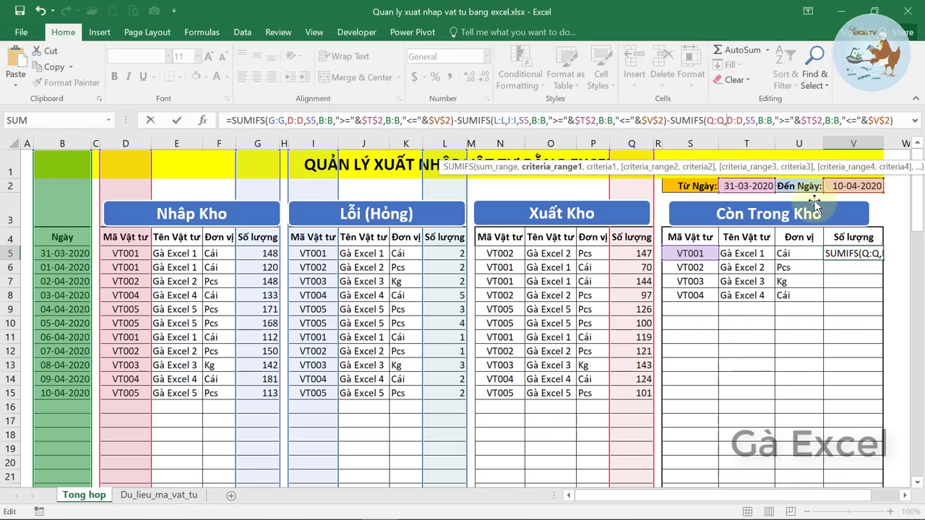
{"action": "type", "text": "N"}
{"action": "key", "text": "Right"}
{"action": "key", "text": "shift+Right"}
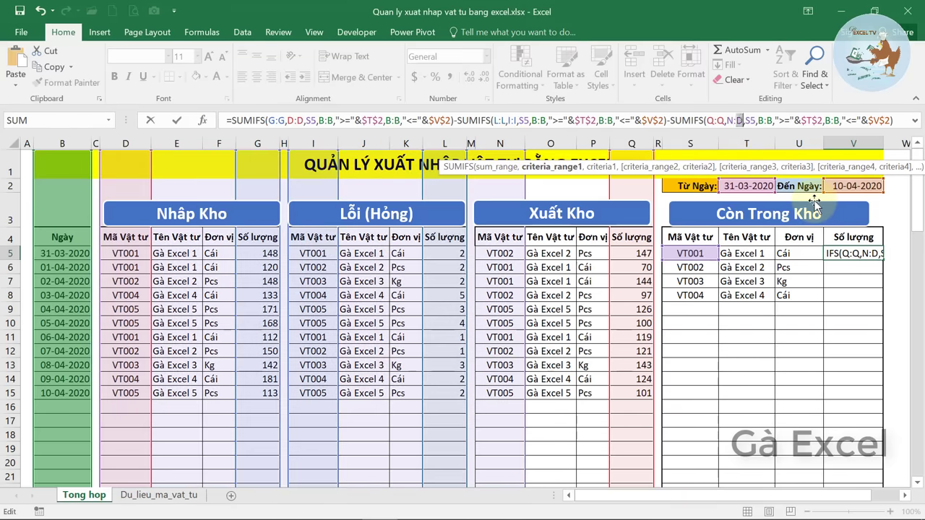
{"action": "type", "text": "N"}
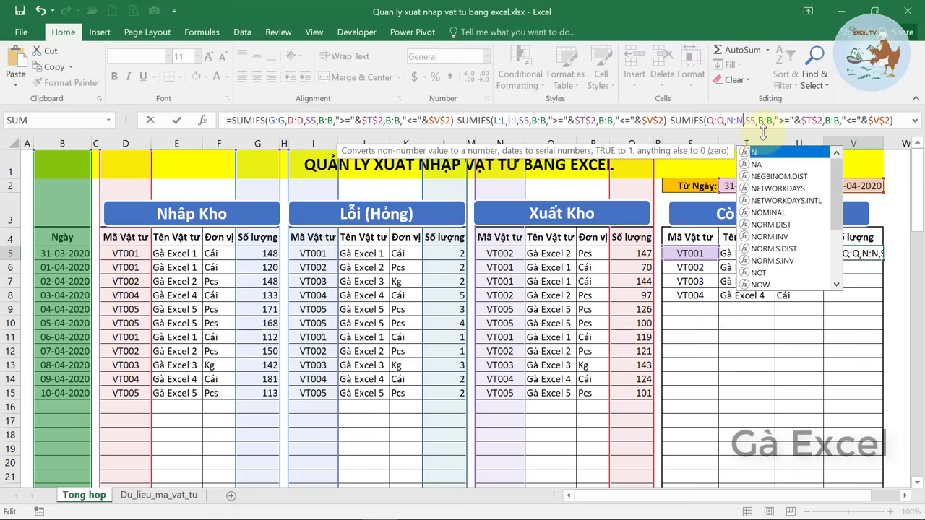
{"action": "key", "text": "ctrl+Return"}
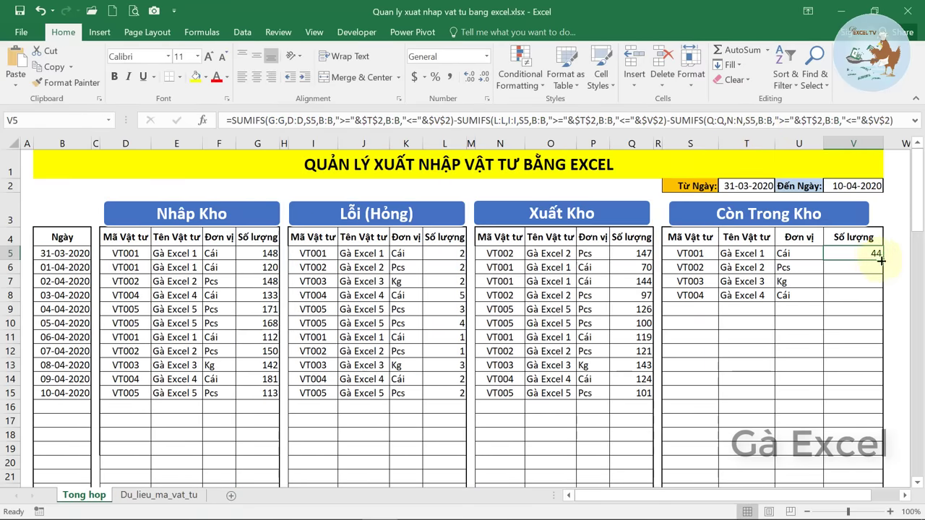
Fill V5's remaining-stock formula down to V8, giving -70, -6 and 183 for VT002–VT004.
{"action": "left_click_drag", "start_coordinate": [880, 261], "coordinate": [865, 294]}
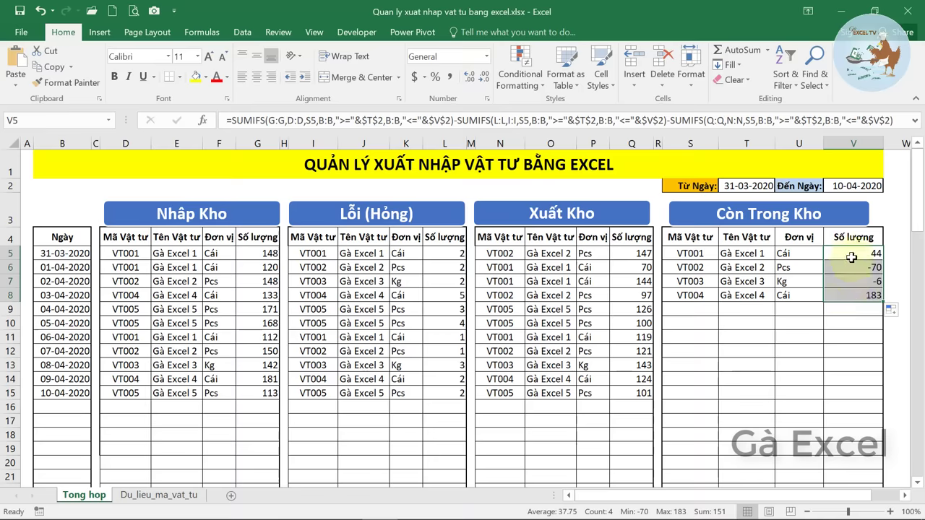
{"action": "left_click", "coordinate": [690, 267]}
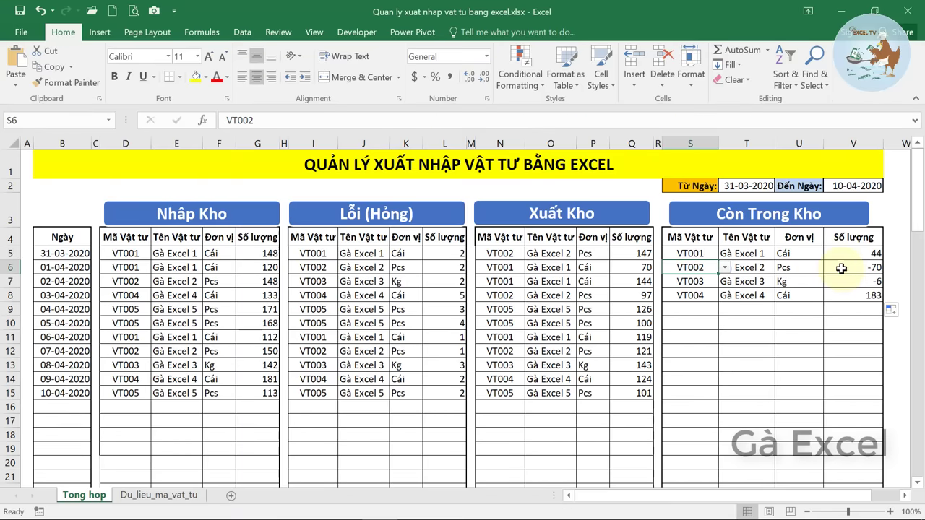
{"action": "left_click", "coordinate": [842, 268]}
{"action": "left_click", "coordinate": [242, 32]}
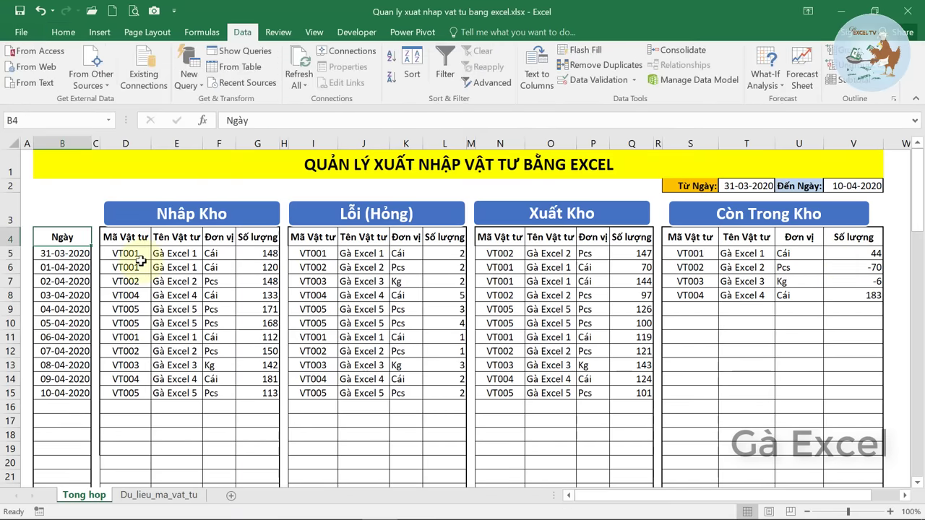
{"action": "left_click", "coordinate": [126, 268]}
Freeze panes at row 5 so the header rows stay visible.
{"action": "left_click", "coordinate": [6, 253]}
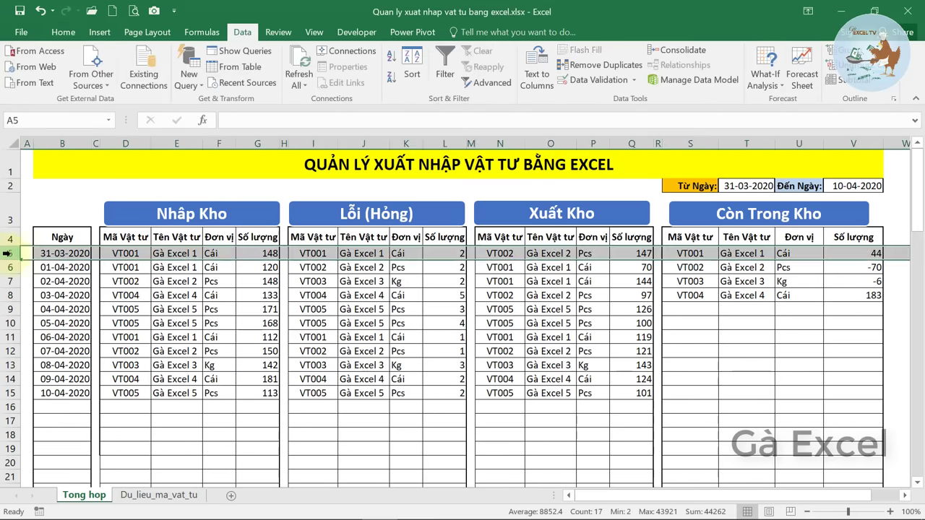
{"action": "left_click", "coordinate": [313, 32]}
{"action": "left_click", "coordinate": [444, 88]}
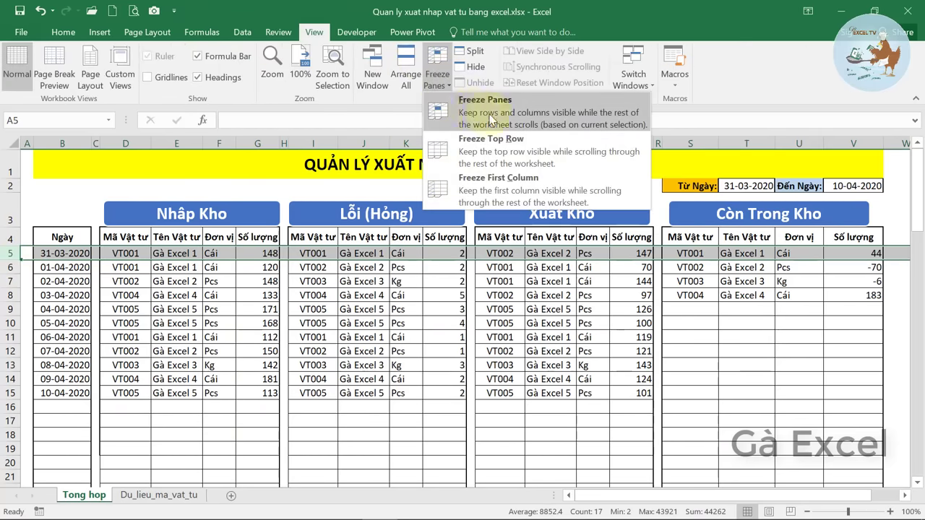
{"action": "left_click", "coordinate": [477, 108]}
{"action": "scroll", "coordinate": [318, 306], "scroll_direction": "down", "scroll_amount": 3}
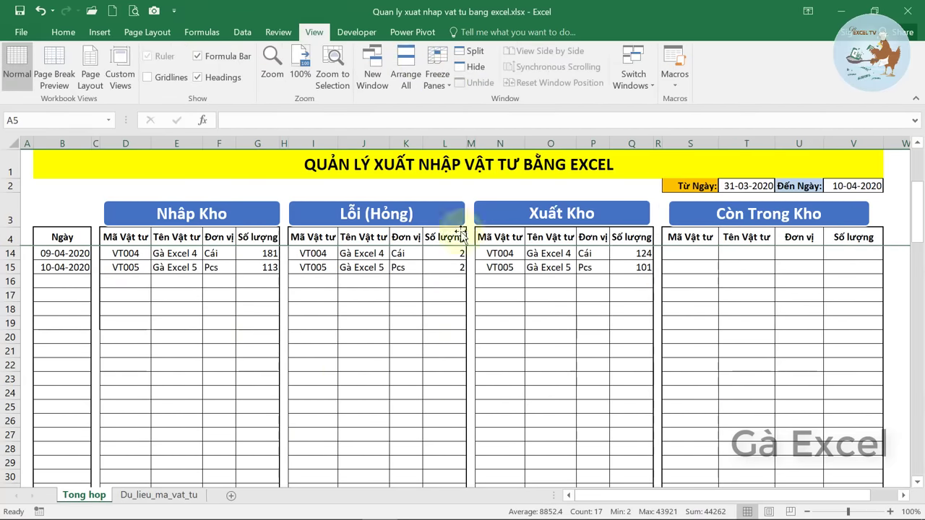
{"action": "scroll", "coordinate": [336, 370], "scroll_direction": "up", "scroll_amount": 2}
{"action": "scroll", "coordinate": [348, 357], "scroll_direction": "up", "scroll_amount": 1}
Select the remaining-stock quantities V5:V21.
{"action": "left_click", "coordinate": [690, 281]}
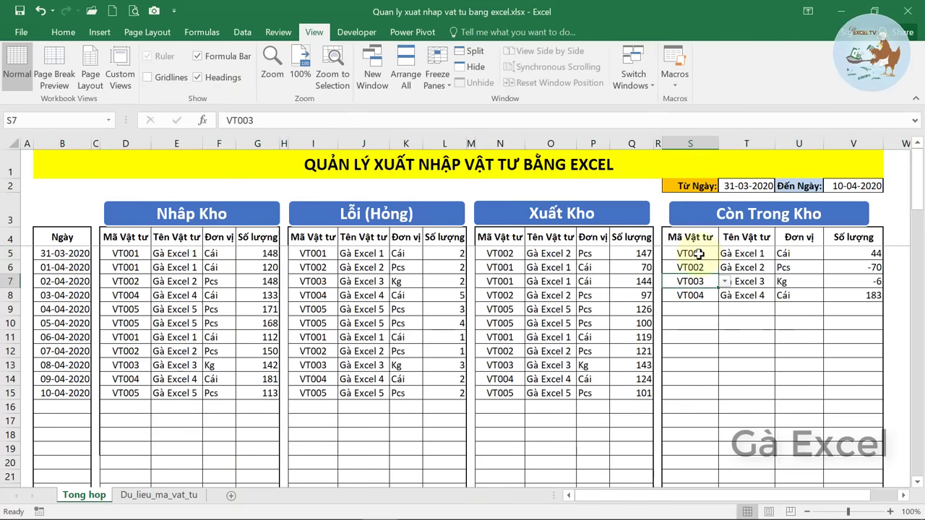
{"action": "left_click_drag", "start_coordinate": [699, 253], "coordinate": [860, 295]}
{"action": "left_click", "coordinate": [863, 254]}
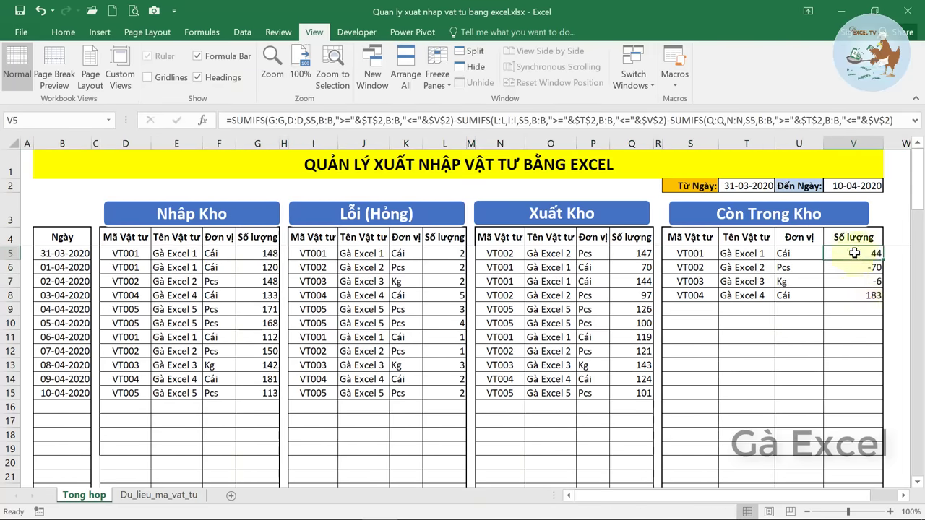
{"action": "left_click_drag", "start_coordinate": [854, 253], "coordinate": [863, 472]}
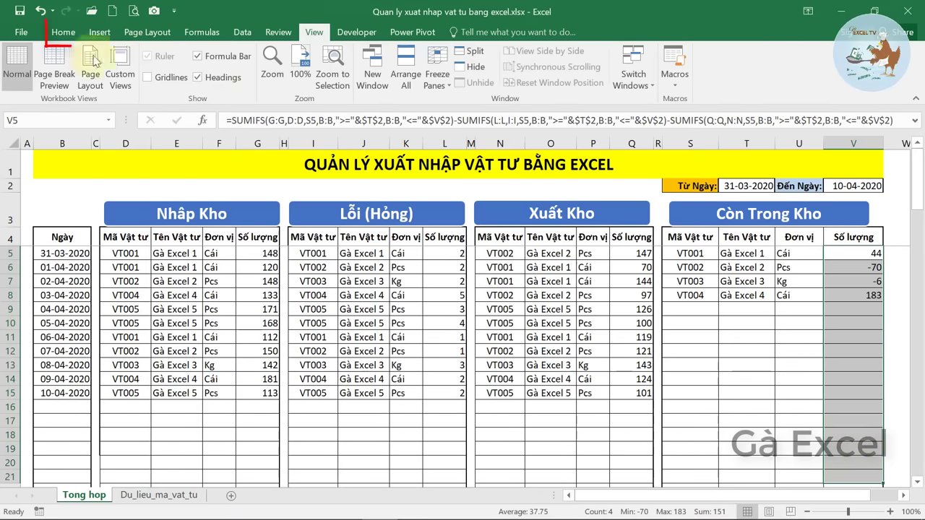
Add a Highlight Cells Less Than 0 rule using a custom format.
{"action": "left_click", "coordinate": [64, 32]}
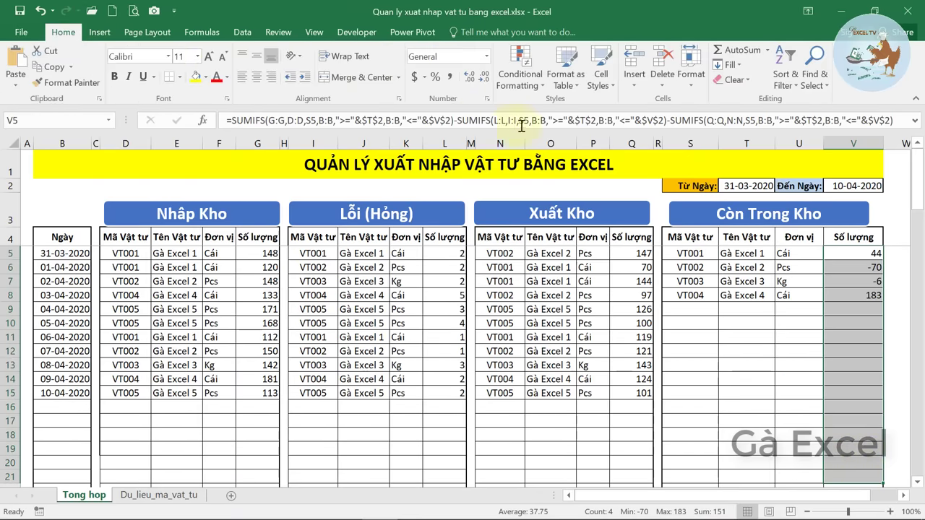
{"action": "left_click", "coordinate": [535, 85]}
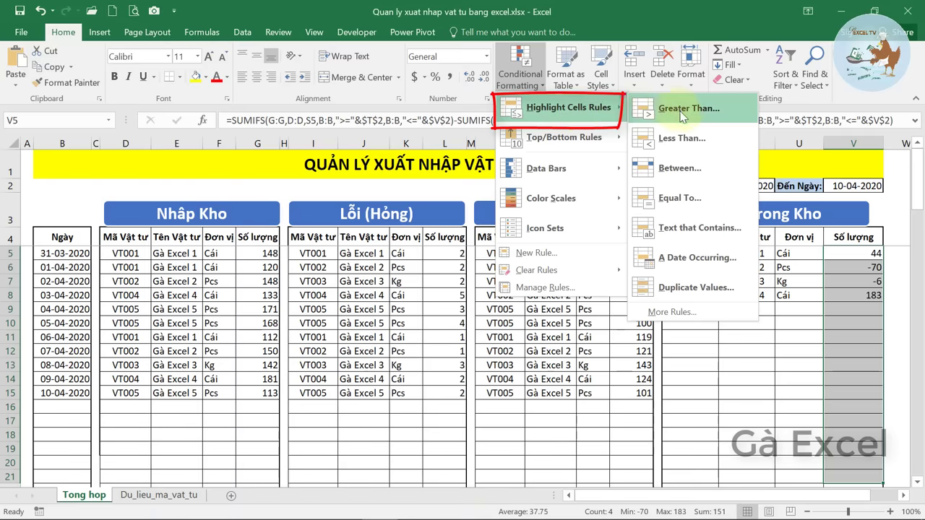
{"action": "mouse_move", "coordinate": [569, 107]}
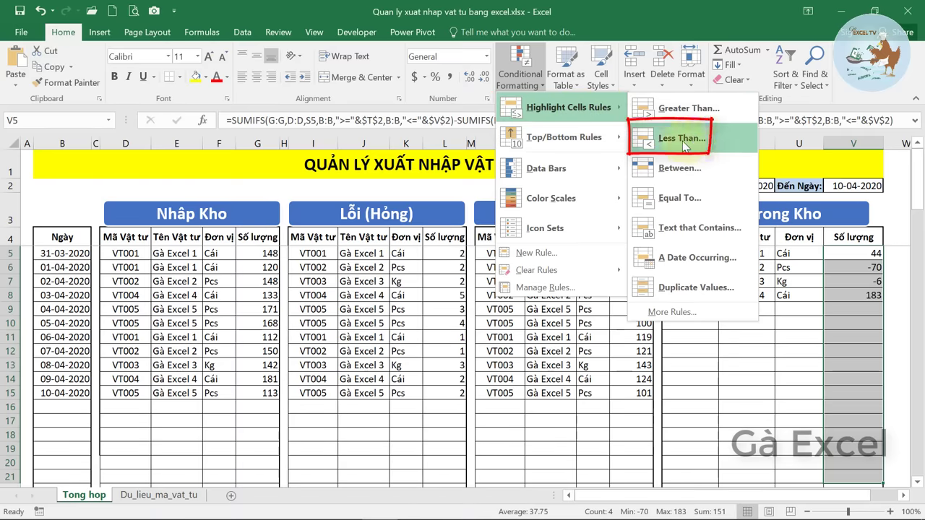
{"action": "left_click", "coordinate": [683, 138]}
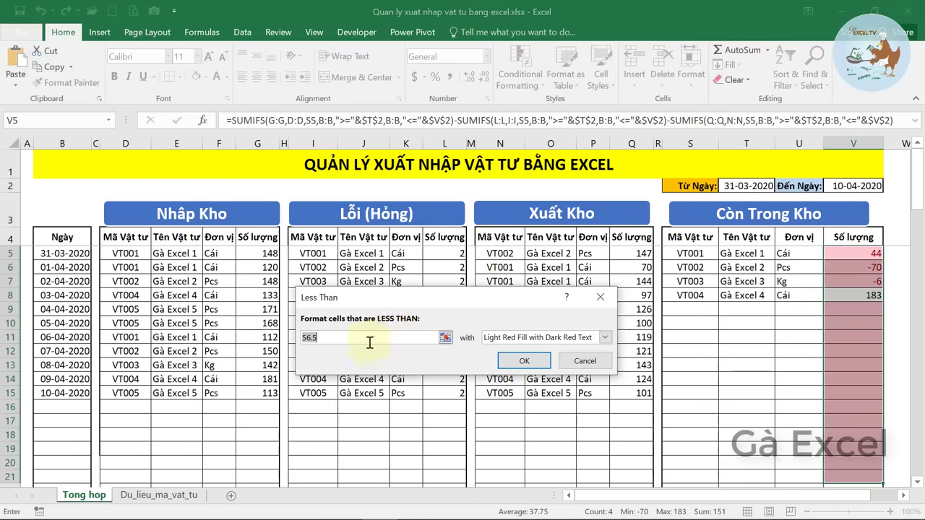
{"action": "type", "text": "0"}
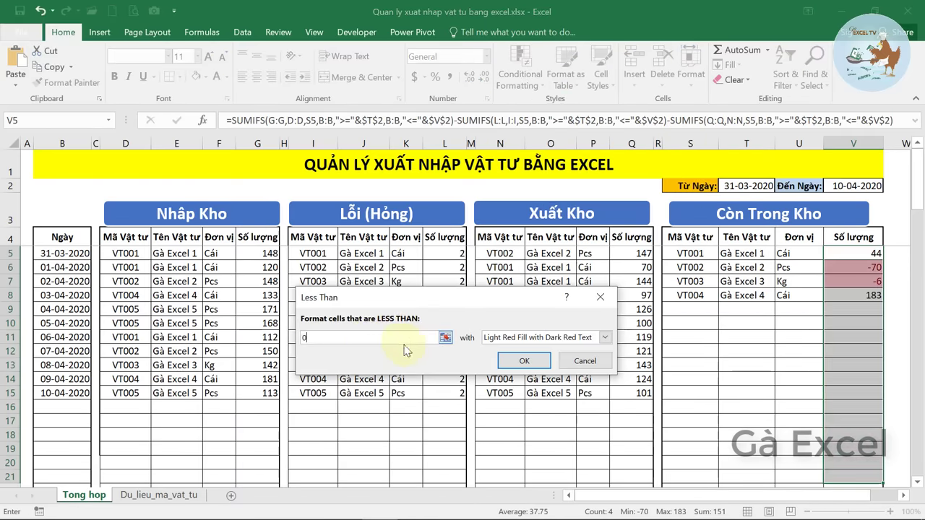
{"action": "left_click", "coordinate": [545, 338]}
{"action": "left_click", "coordinate": [535, 343]}
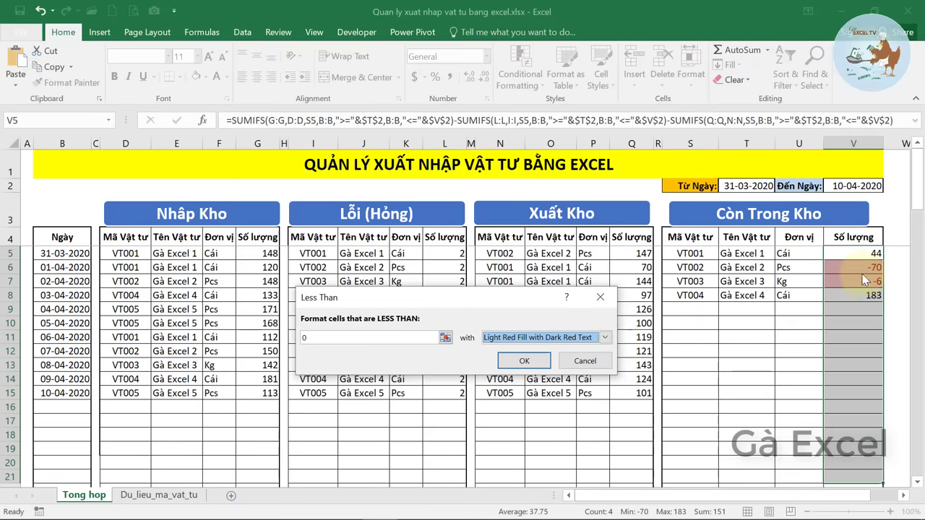
{"action": "left_click", "coordinate": [564, 337]}
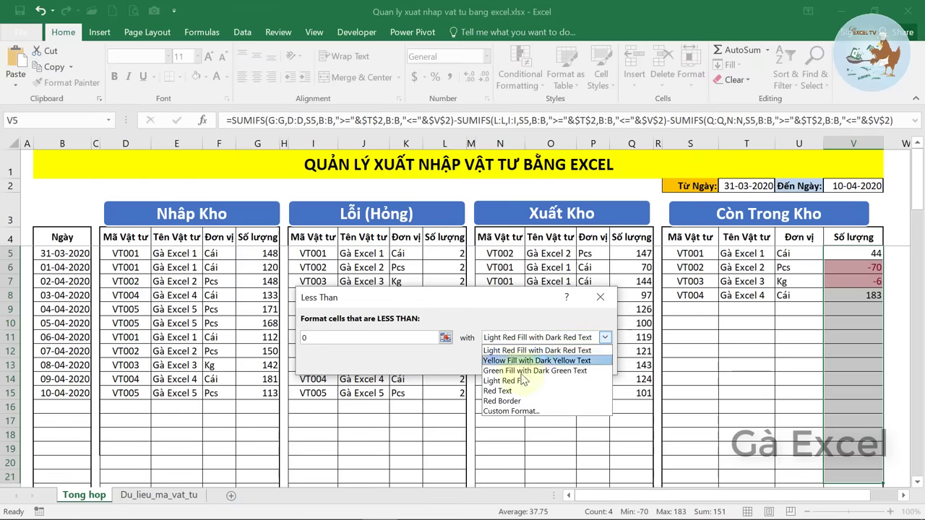
{"action": "left_click", "coordinate": [512, 411]}
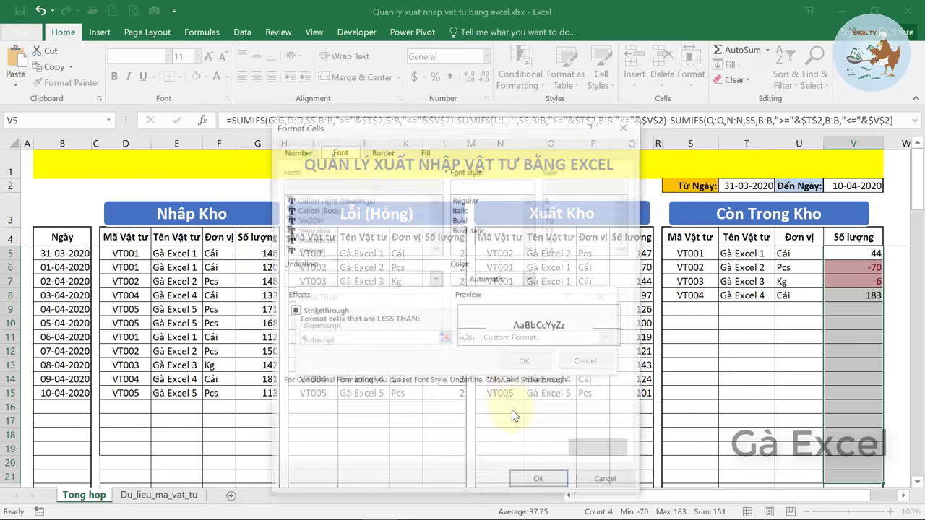
Make the custom format bold red text on a light gold fill and apply the rule.
{"action": "left_click", "coordinate": [466, 219]}
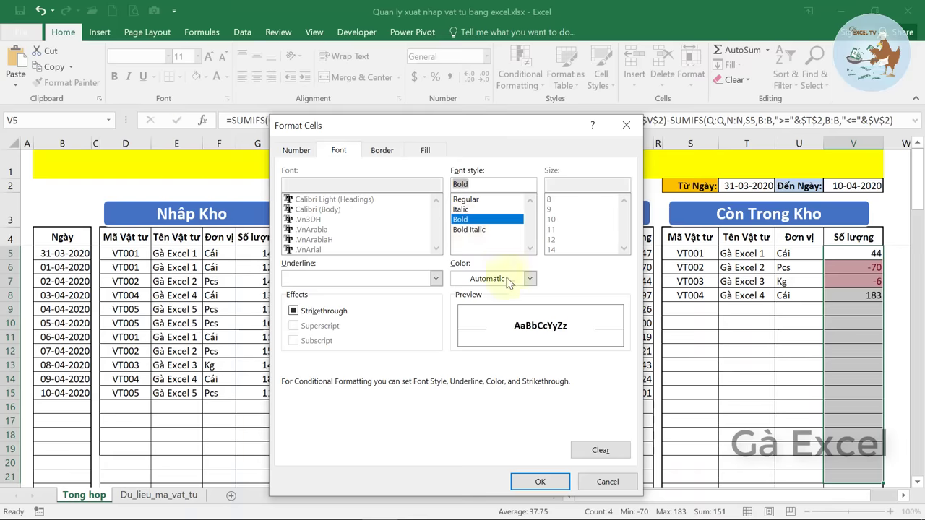
{"action": "left_click", "coordinate": [530, 278]}
{"action": "left_click", "coordinate": [468, 400]}
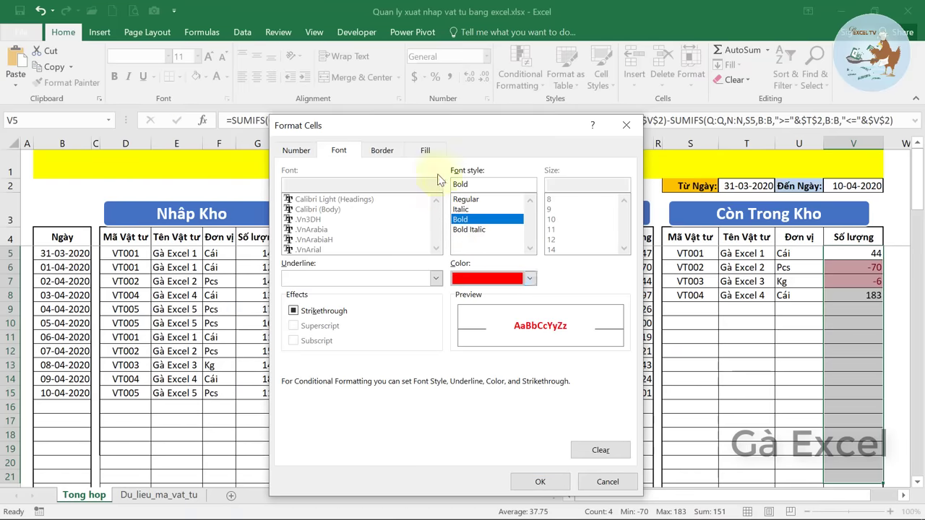
{"action": "left_click", "coordinate": [426, 151]}
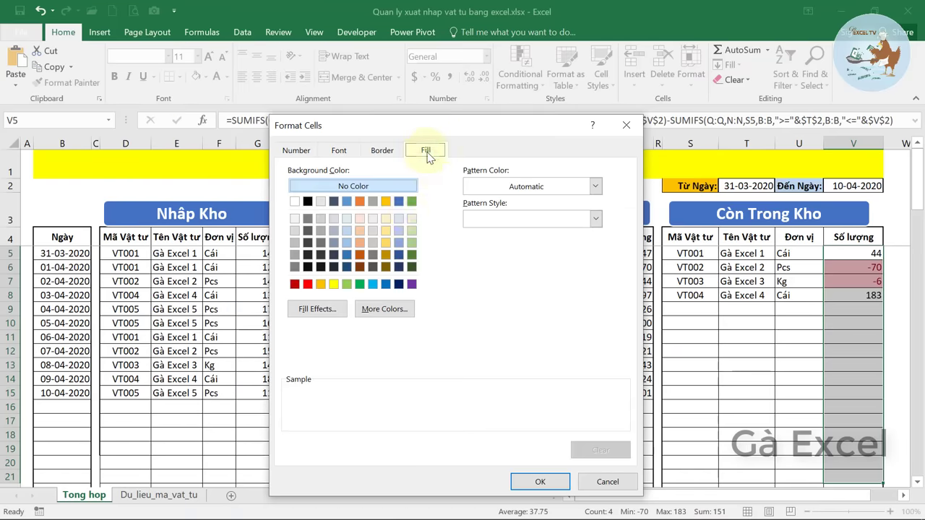
{"action": "left_click", "coordinate": [387, 232]}
{"action": "left_click", "coordinate": [539, 481]}
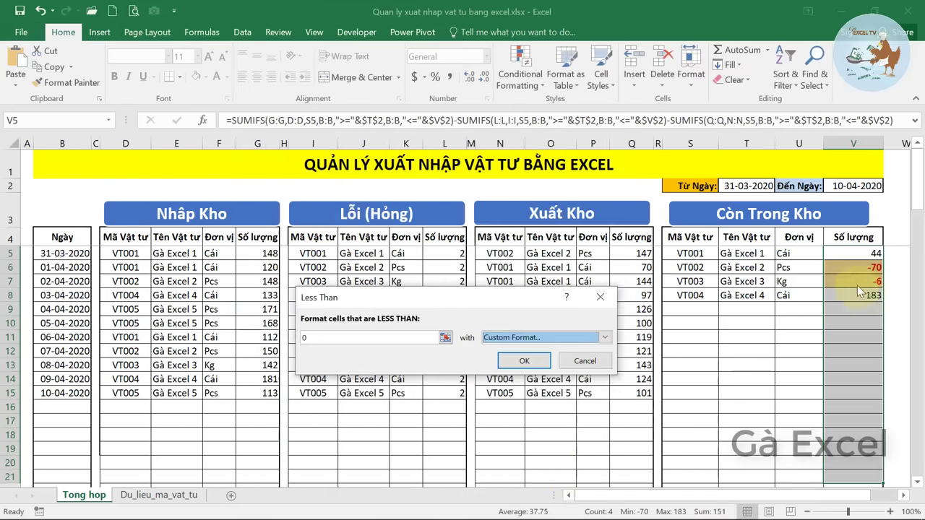
{"action": "left_click", "coordinate": [524, 360]}
{"action": "left_click", "coordinate": [831, 296]}
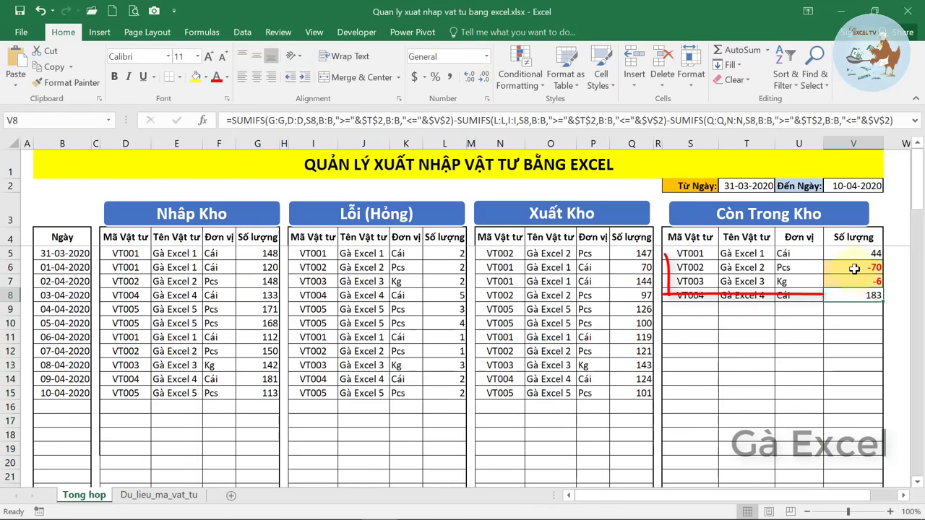
Change the exported quantity in Q8 from 97 to 90.
{"action": "left_click_drag", "start_coordinate": [854, 268], "coordinate": [715, 282]}
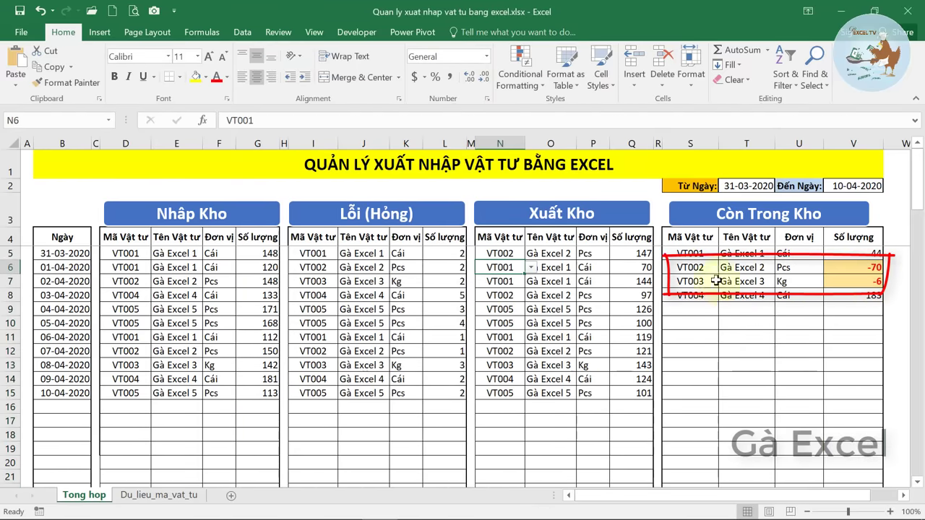
{"action": "left_click", "coordinate": [702, 266]}
{"action": "left_click", "coordinate": [698, 282]}
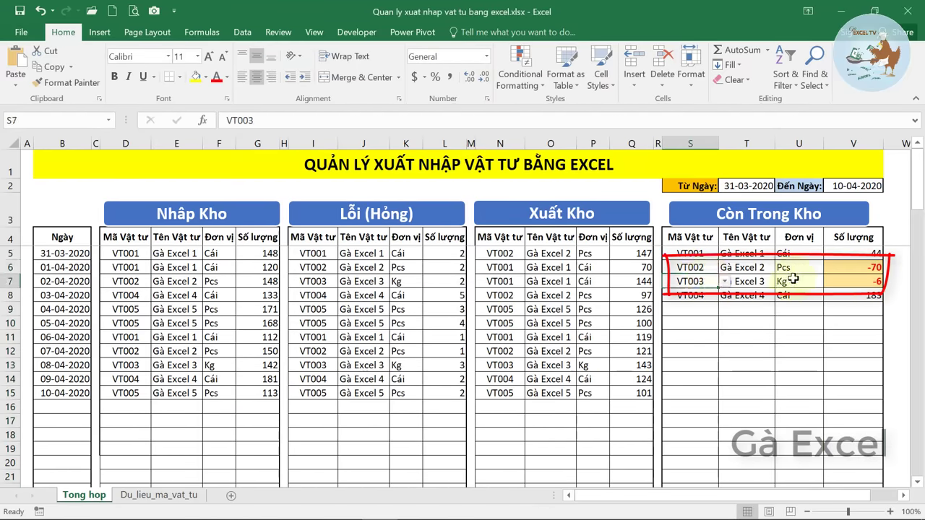
{"action": "left_click", "coordinate": [542, 282]}
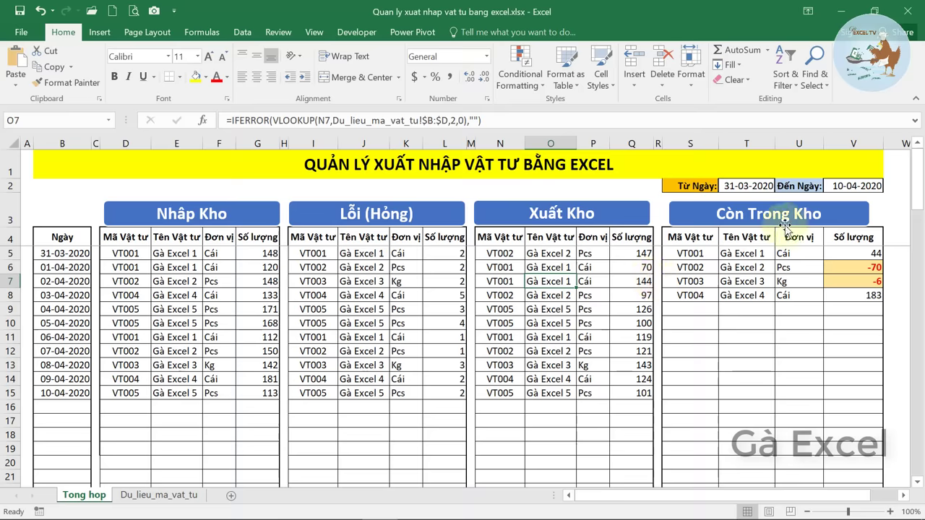
{"action": "left_click", "coordinate": [638, 295]}
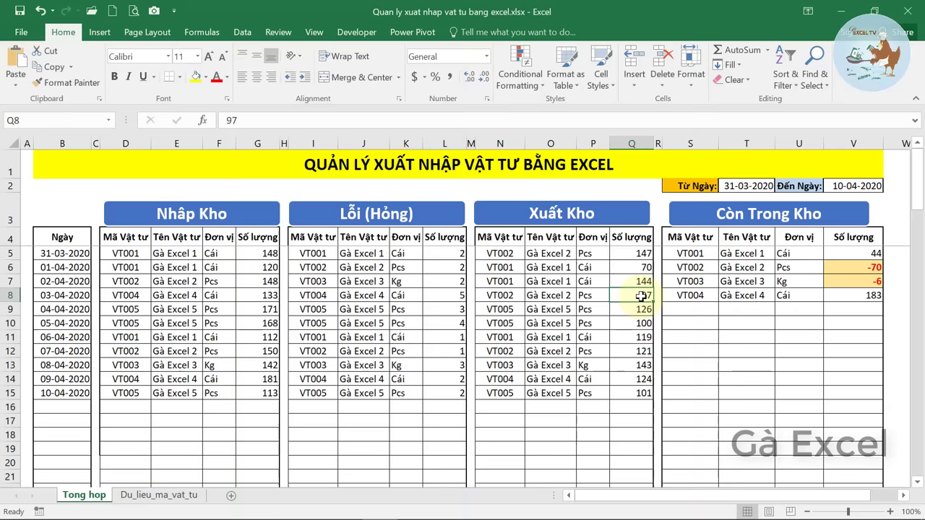
{"action": "type", "text": "90"}
{"action": "key", "text": "Return"}
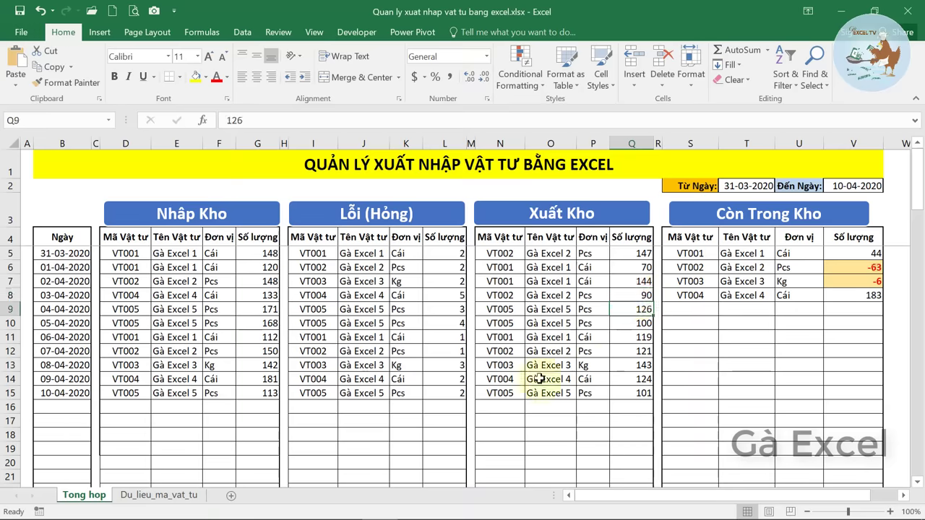
Change the exported quantities in Q12 to 10 and Q13 to 130.
{"action": "left_click", "coordinate": [639, 353]}
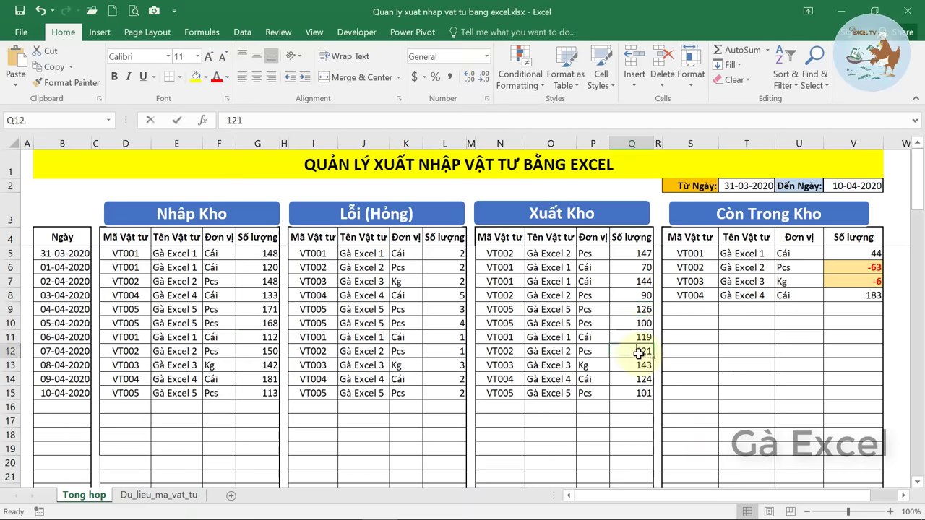
{"action": "type", "text": "10"}
{"action": "key", "text": "Return"}
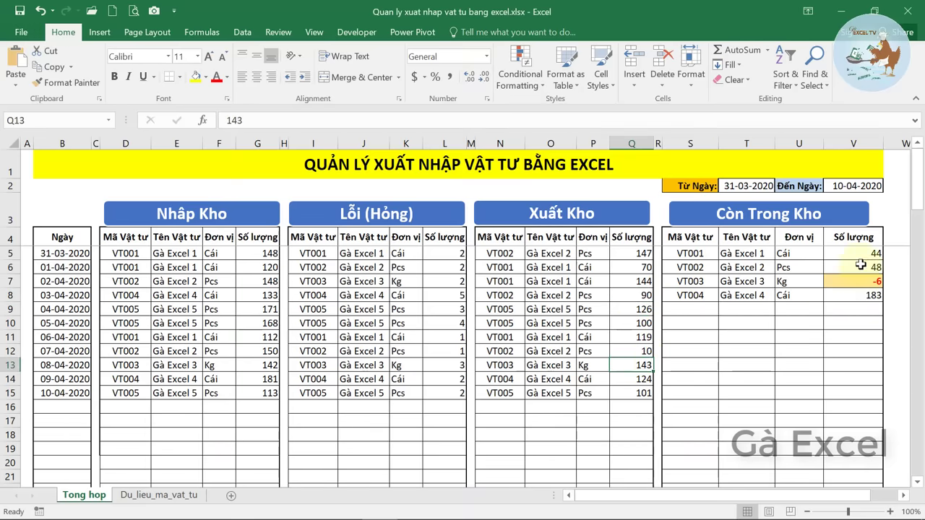
{"action": "left_click", "coordinate": [860, 281]}
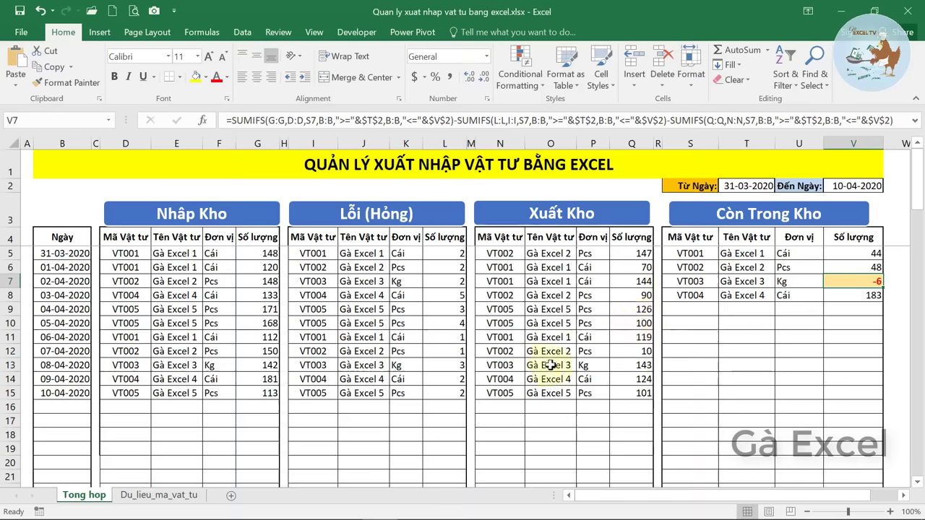
{"action": "left_click", "coordinate": [630, 365]}
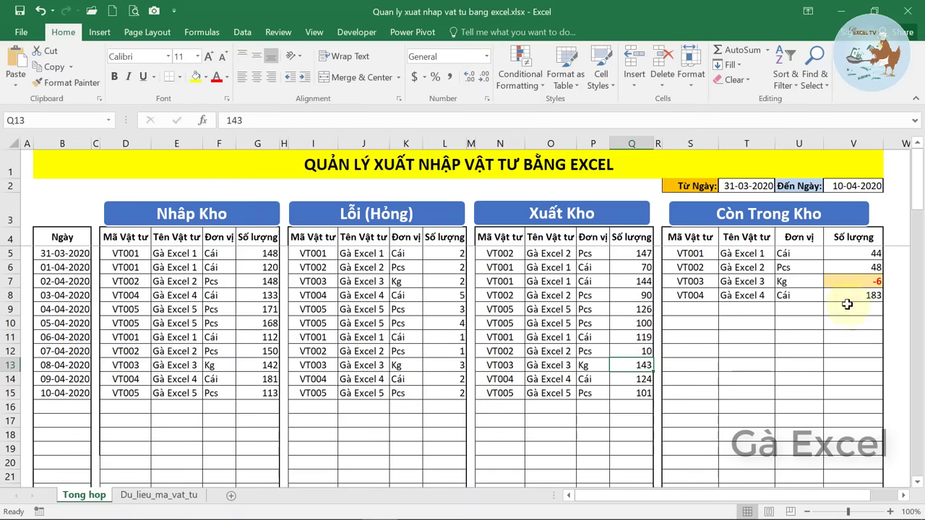
{"action": "type", "text": "13"}
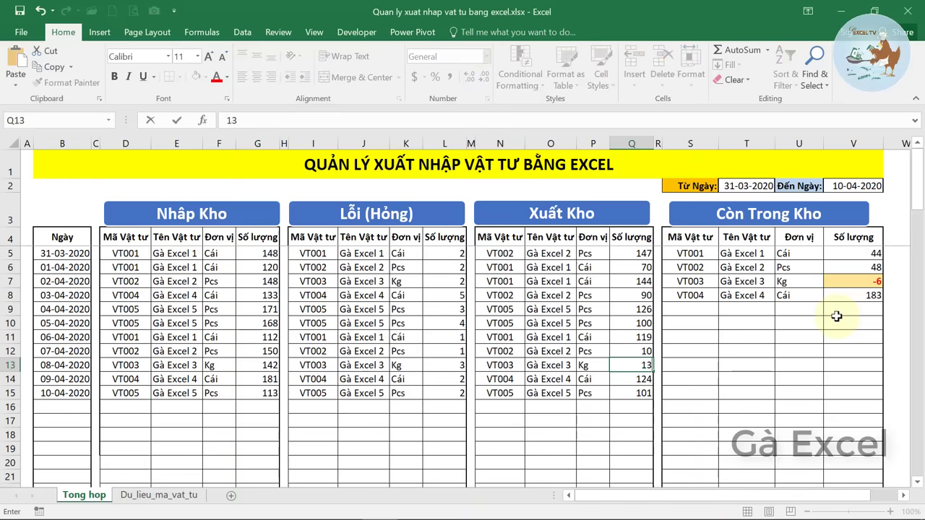
{"action": "key", "text": "Return"}
{"action": "left_click", "coordinate": [593, 337]}
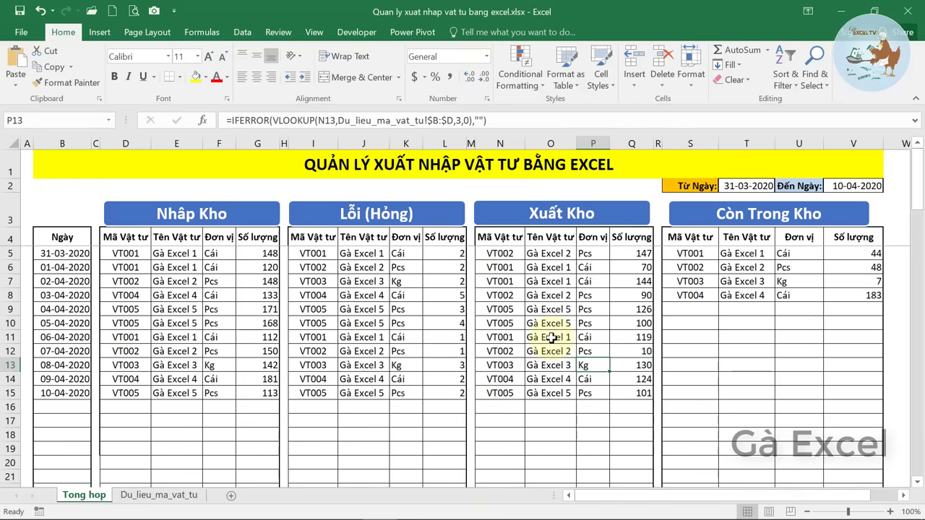
{"action": "left_click", "coordinate": [551, 336]}
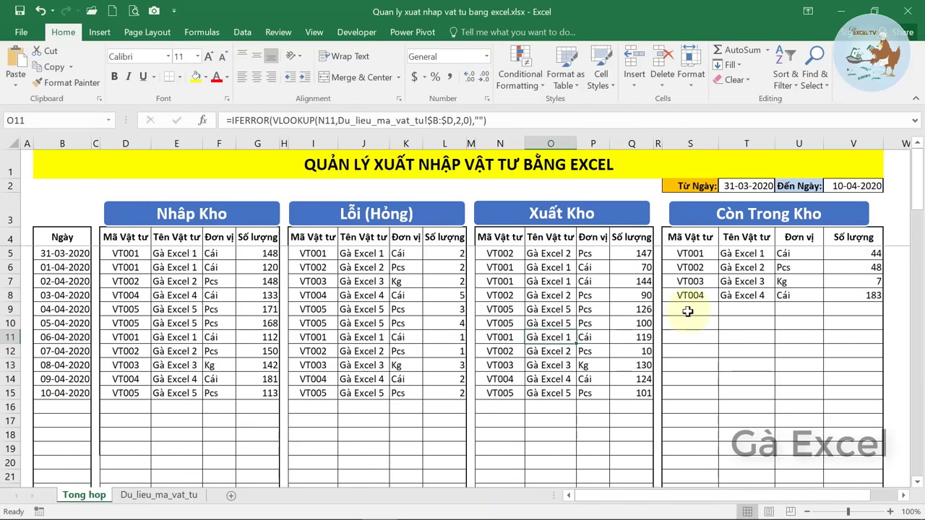
Pick VT005 in S9, fill row 8's name, unit and stock formulas into row 9, and clear V10.
{"action": "left_click", "coordinate": [683, 311]}
{"action": "left_click", "coordinate": [724, 310]}
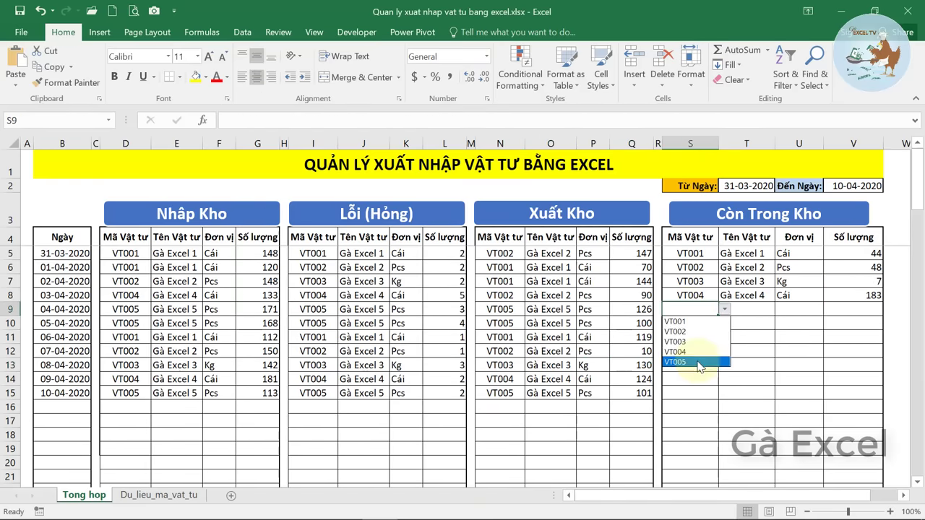
{"action": "left_click", "coordinate": [697, 363]}
{"action": "mouse_move", "coordinate": [752, 295]}
{"action": "left_mouse_down"}
{"action": "mouse_move", "coordinate": [888, 302]}
{"action": "mouse_move", "coordinate": [881, 316]}
{"action": "left_mouse_up"}
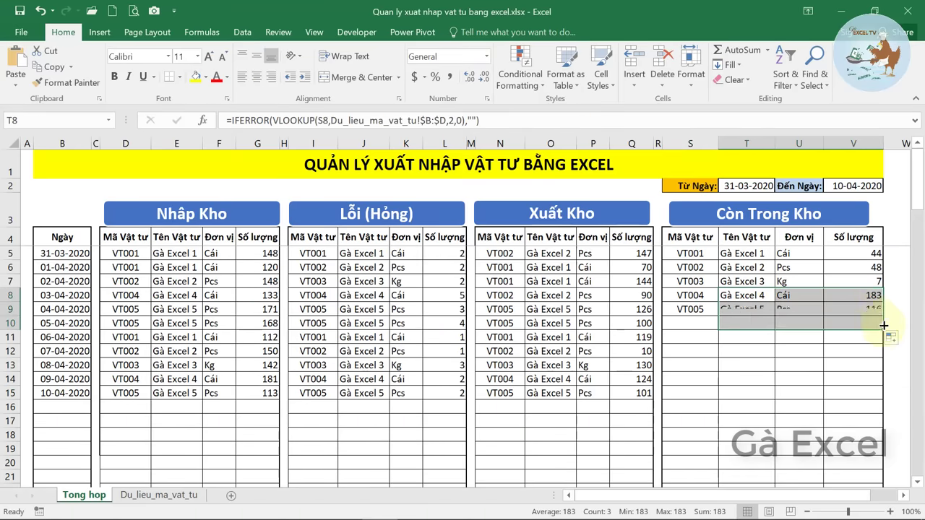
{"action": "left_click", "coordinate": [873, 311]}
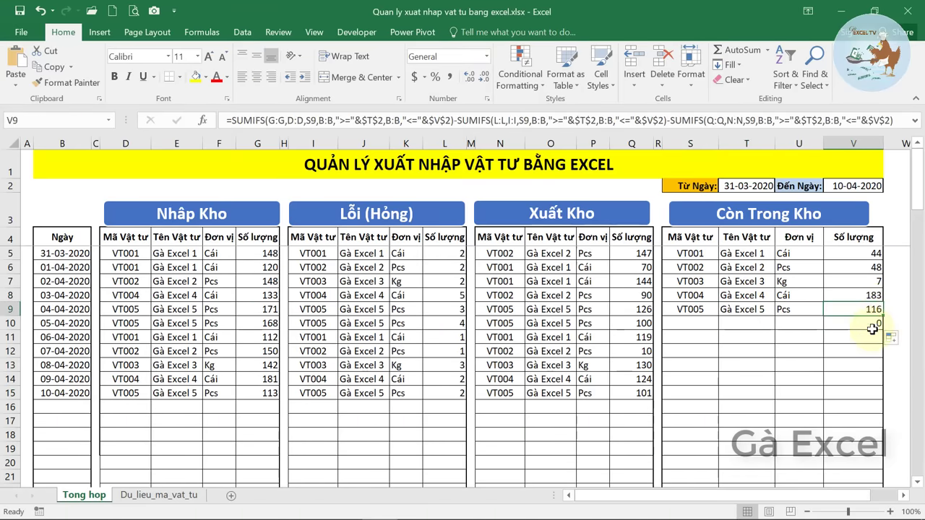
{"action": "left_click", "coordinate": [873, 324]}
{"action": "key", "text": "Delete"}
{"action": "left_click", "coordinate": [855, 309]}
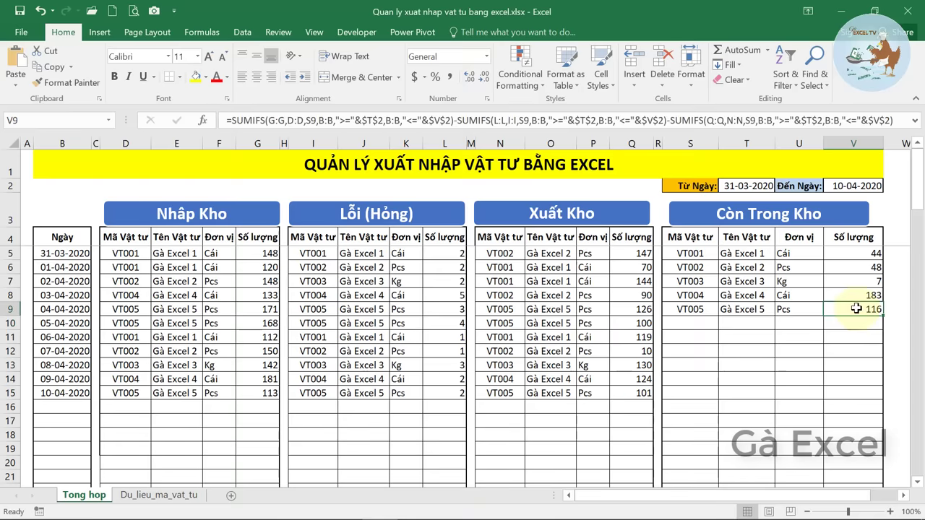
{"action": "key", "text": "Up"}
{"action": "key", "text": "Up"}
{"action": "key", "text": "Up"}
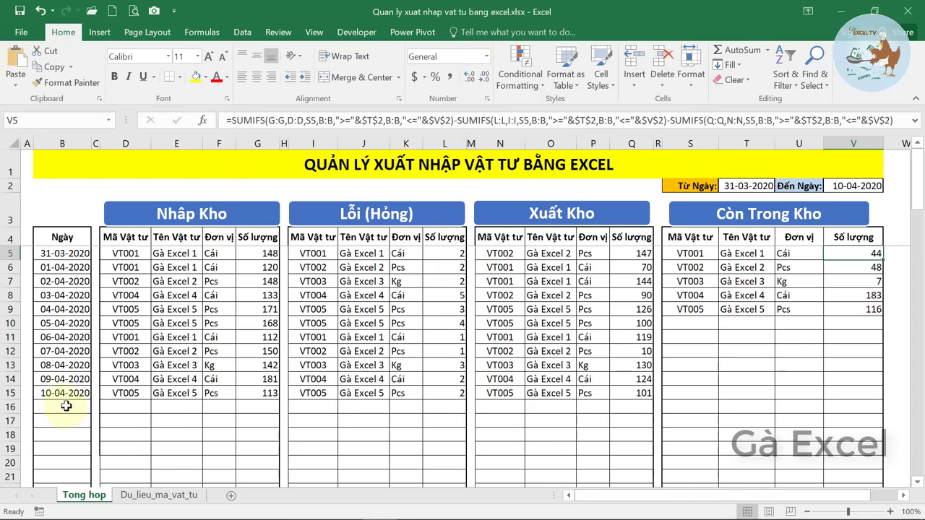
On Du_lieu_ma_vat_tu, enter the new item code VT006 in B9.
{"action": "left_click", "coordinate": [159, 495]}
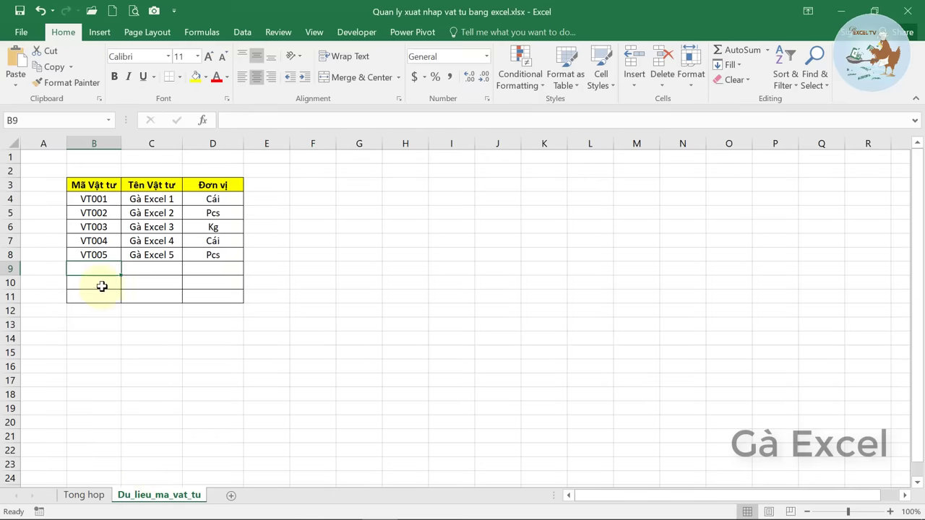
{"action": "key", "text": "F2"}
{"action": "key", "text": "BackSpace"}
{"action": "type", "text": "VT00"}
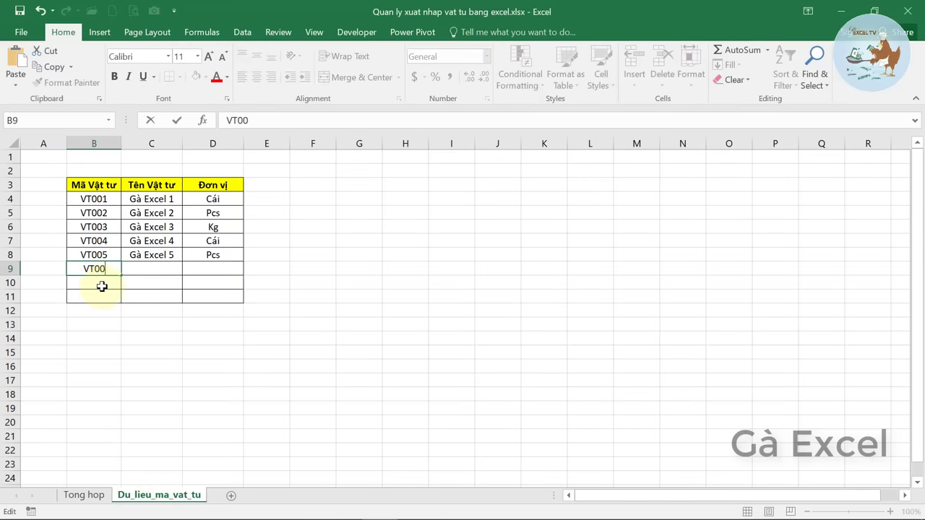
{"action": "type", "text": "6"}
{"action": "key", "text": "Return"}
Give VT006 the name Gà Excel 6 and the unit Chiếc.
{"action": "key", "text": "Up"}
{"action": "key", "text": "Right"}
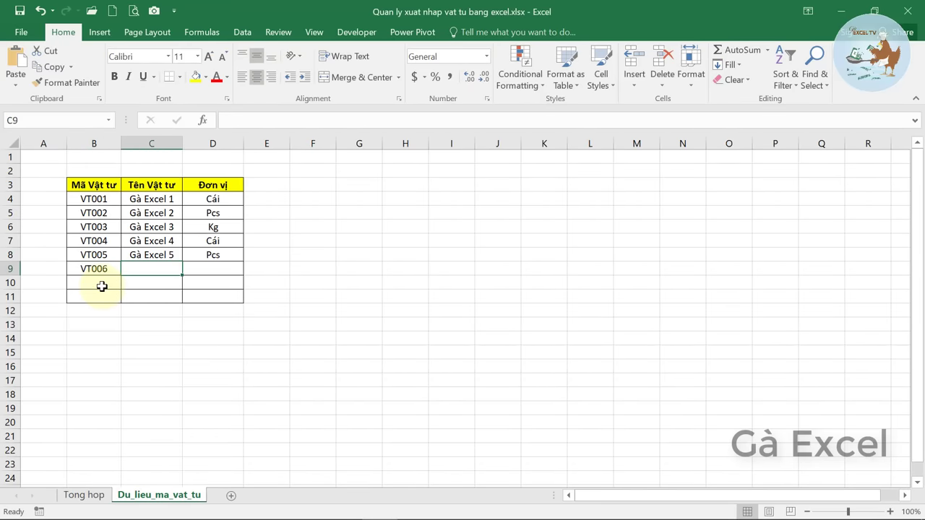
{"action": "key", "text": "ctrl+d"}
{"action": "key", "text": "BackSpace"}
{"action": "type", "text": "6"}
{"action": "key", "text": "Return"}
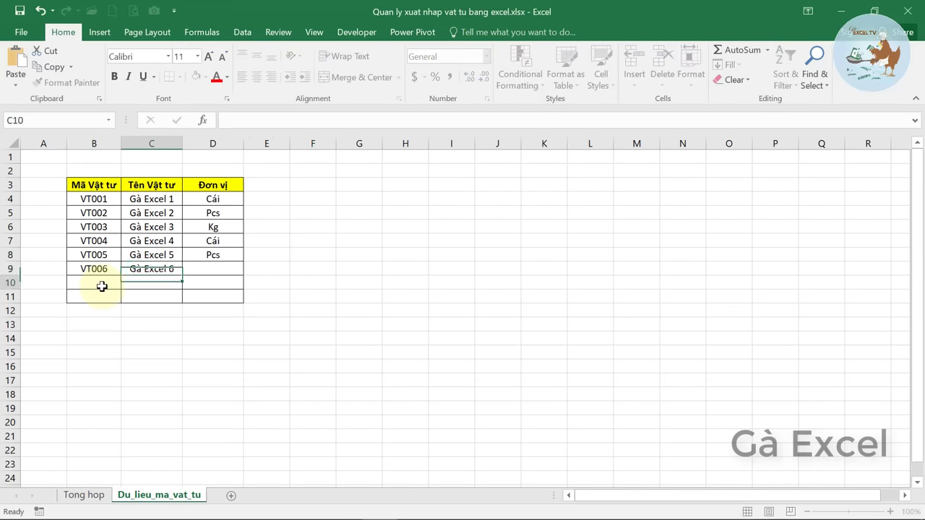
{"action": "key", "text": "Up"}
{"action": "key", "text": "Right"}
{"action": "type", "text": "Chie"}
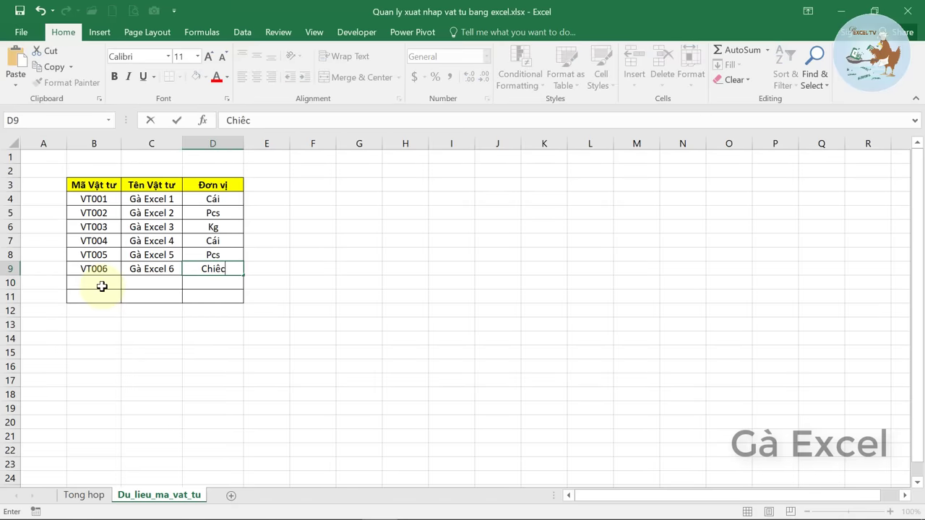
{"action": "key", "text": "Return"}
On Tong hop, enter 11-04-2020 as the new Nhập Kho date in B16.
{"action": "left_click", "coordinate": [85, 496]}
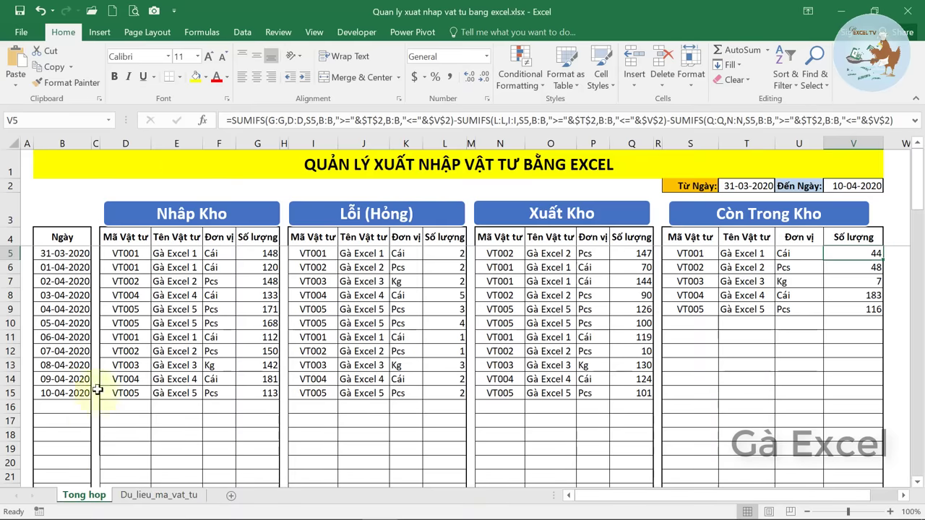
{"action": "left_click", "coordinate": [67, 404]}
{"action": "type", "text": "04/"}
{"action": "key", "text": "Escape"}
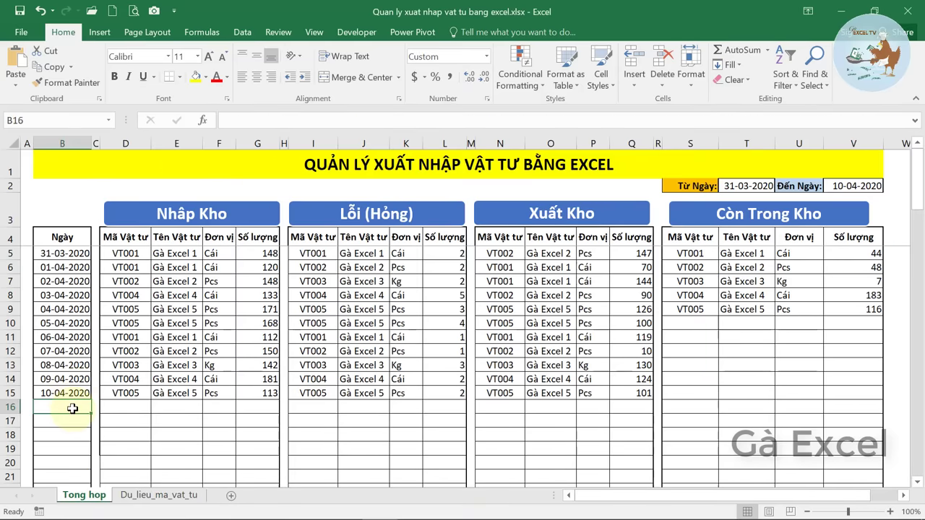
{"action": "type", "text": "04"}
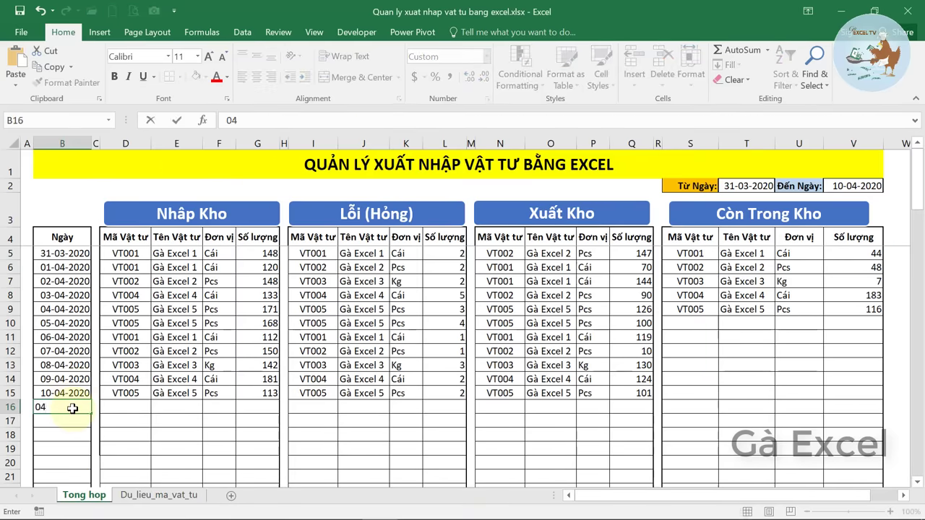
{"action": "type", "text": "/11/2020"}
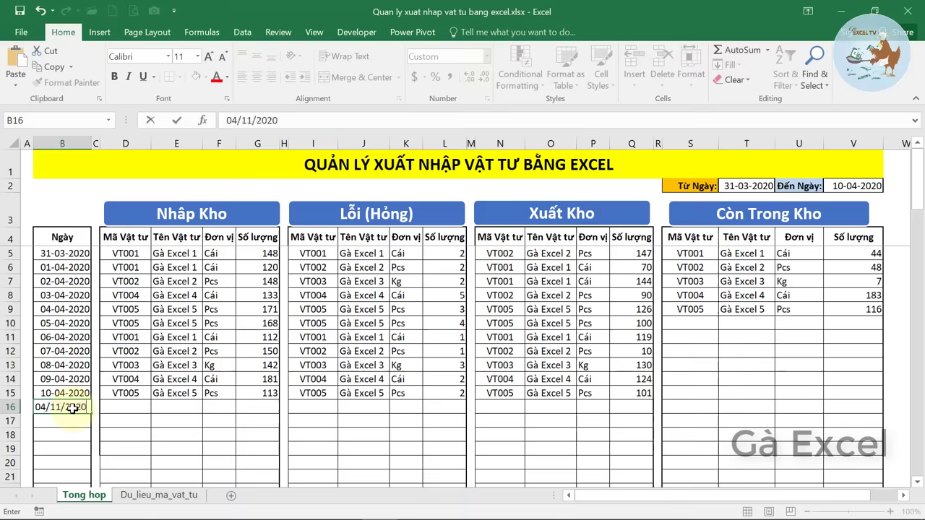
{"action": "key", "text": "Return"}
Record VT006 with a received quantity of 200 in row 16.
{"action": "left_click", "coordinate": [135, 406]}
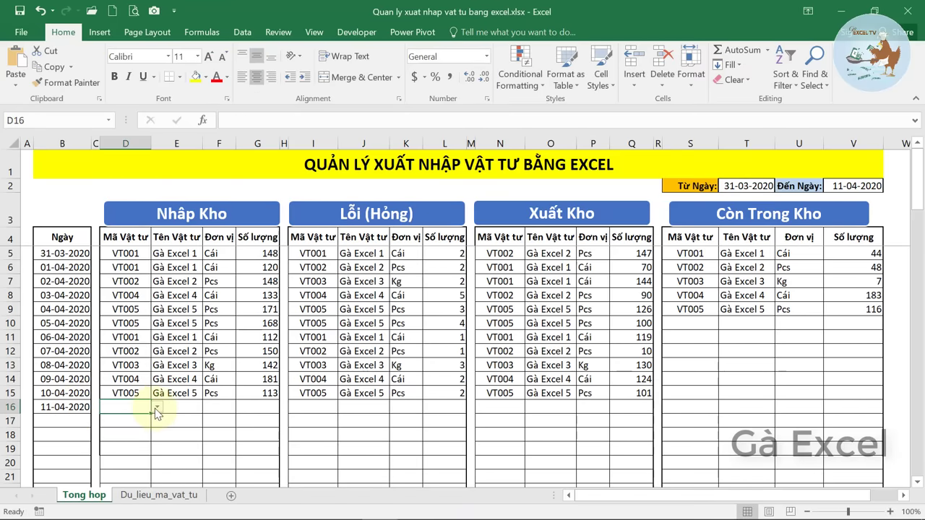
{"action": "left_click", "coordinate": [156, 408]}
{"action": "left_click", "coordinate": [116, 469]}
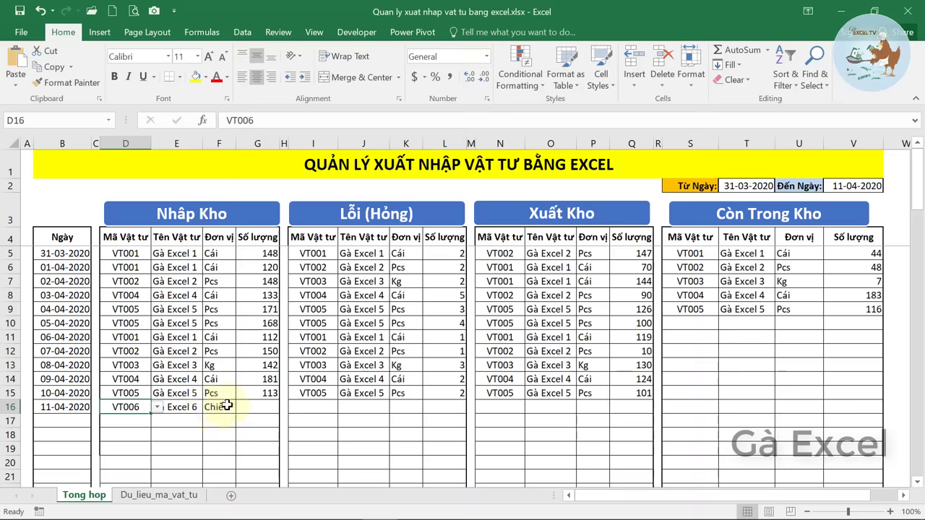
{"action": "left_click", "coordinate": [244, 407]}
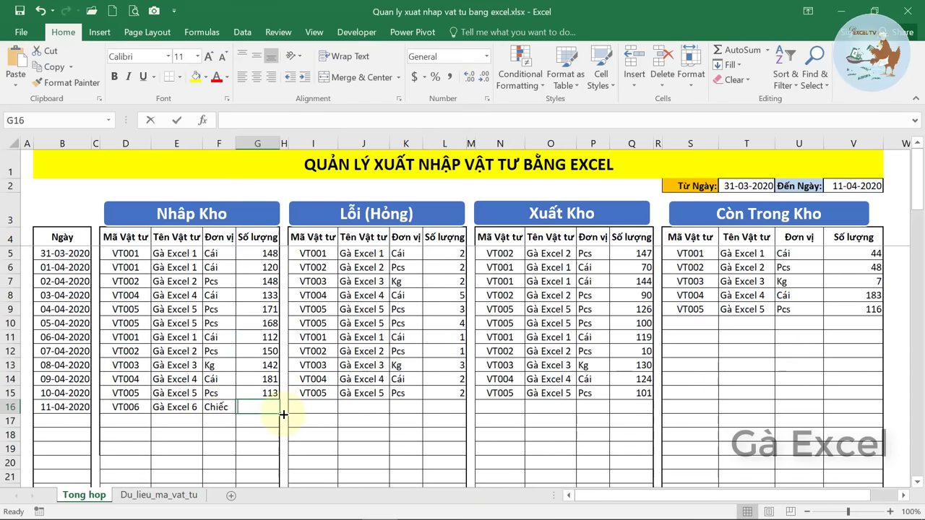
{"action": "type", "text": "200"}
{"action": "key", "text": "Return"}
Try a VT006 entry with quantity 0 in the Lỗi (Hỏng) row 16 and select it.
{"action": "left_click", "coordinate": [326, 412]}
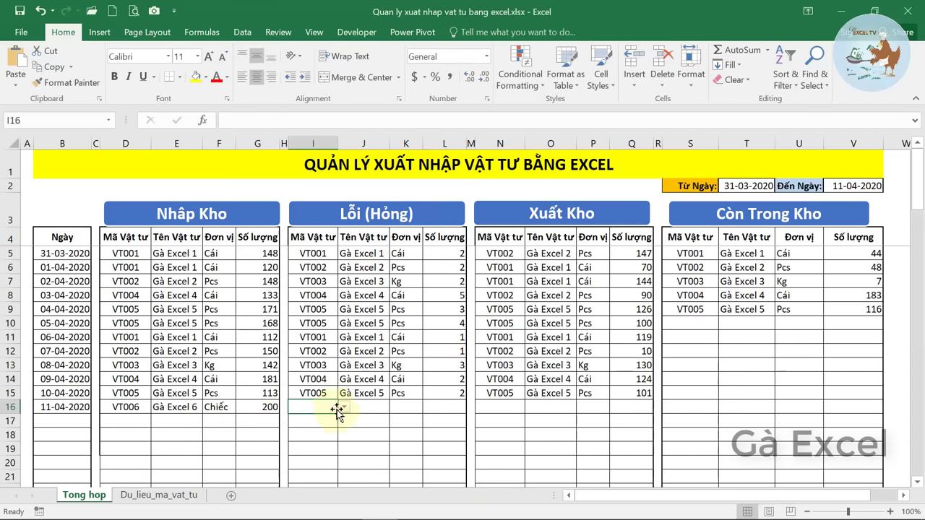
{"action": "left_click", "coordinate": [345, 407]}
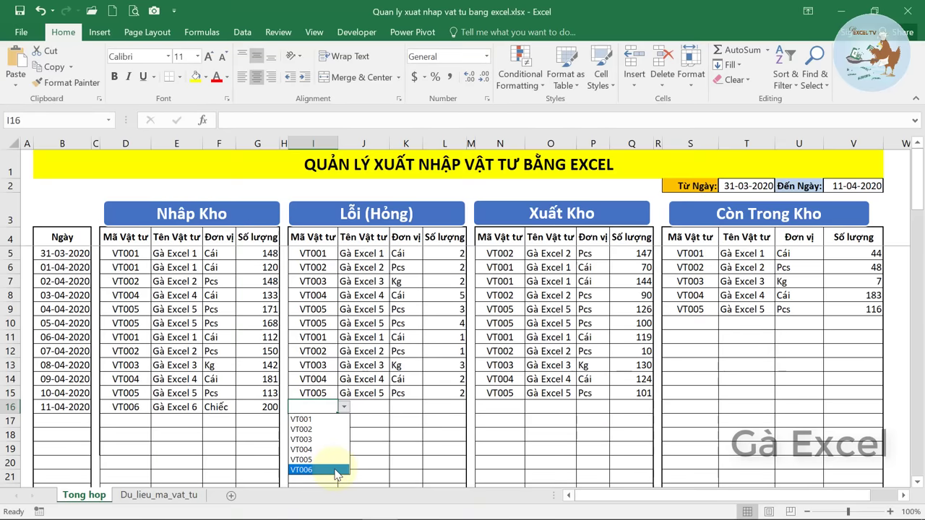
{"action": "left_click", "coordinate": [337, 471]}
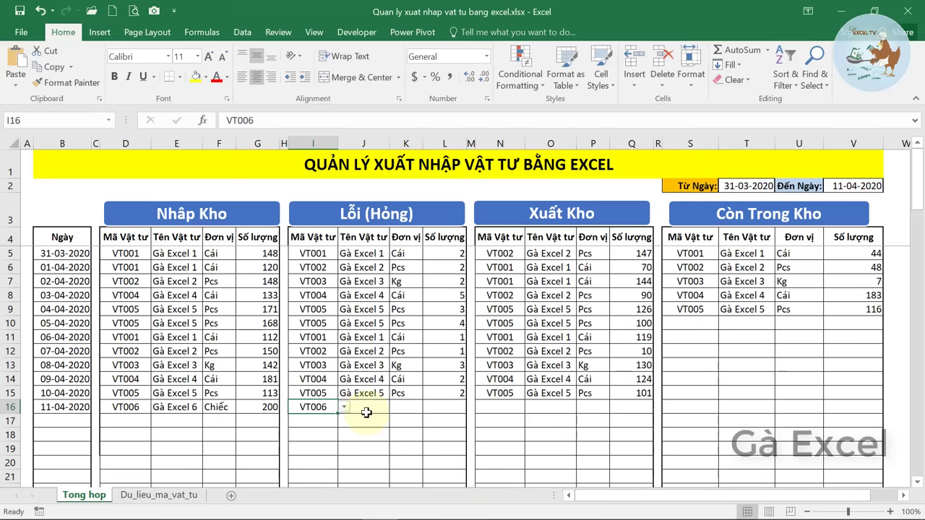
{"action": "mouse_move", "coordinate": [370, 391]}
{"action": "left_mouse_down"}
{"action": "mouse_move", "coordinate": [462, 394]}
{"action": "mouse_move", "coordinate": [466, 408]}
{"action": "left_mouse_up"}
{"action": "left_click", "coordinate": [454, 407]}
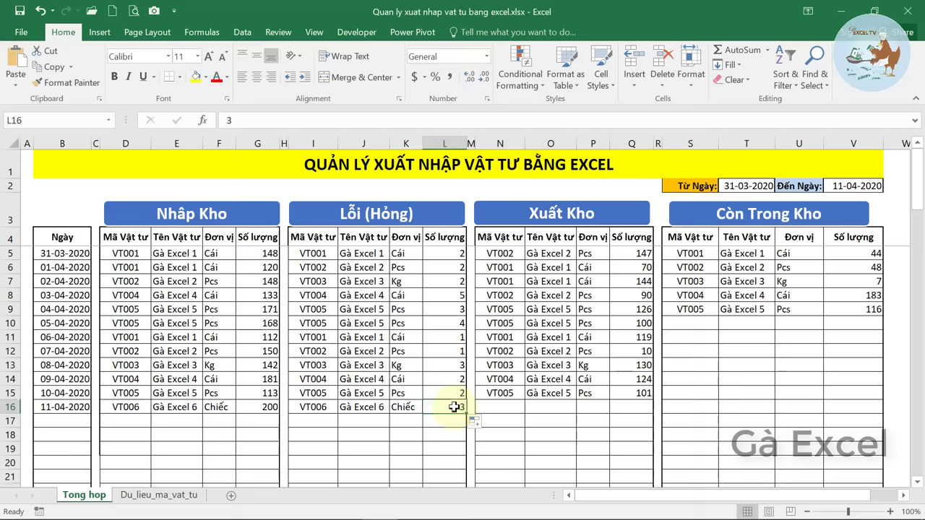
{"action": "type", "text": "0"}
{"action": "left_click", "coordinate": [394, 417]}
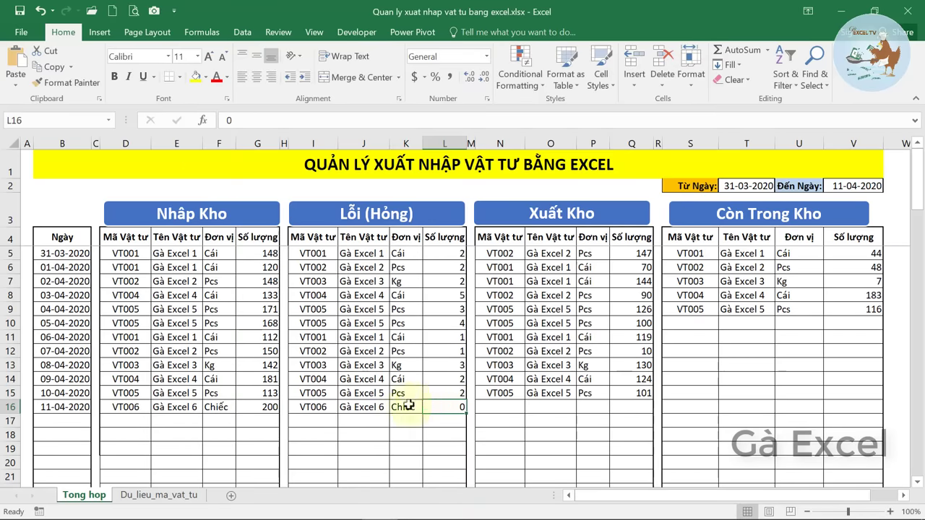
{"action": "left_click_drag", "start_coordinate": [313, 407], "coordinate": [450, 405]}
Clear the trial Lỗi row and log an issue of 100 VT006 in Xuất Kho row 16.
{"action": "key", "text": "Delete"}
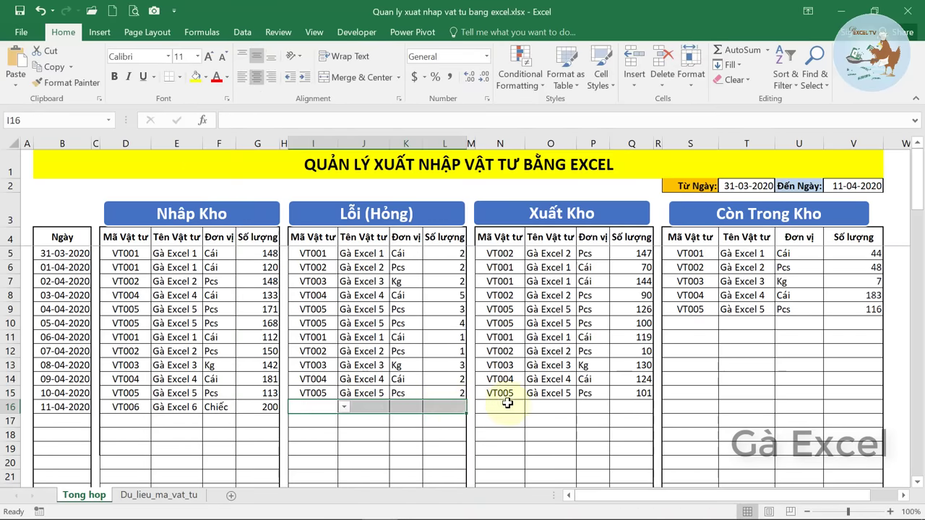
{"action": "left_click", "coordinate": [501, 404]}
{"action": "left_click", "coordinate": [532, 409]}
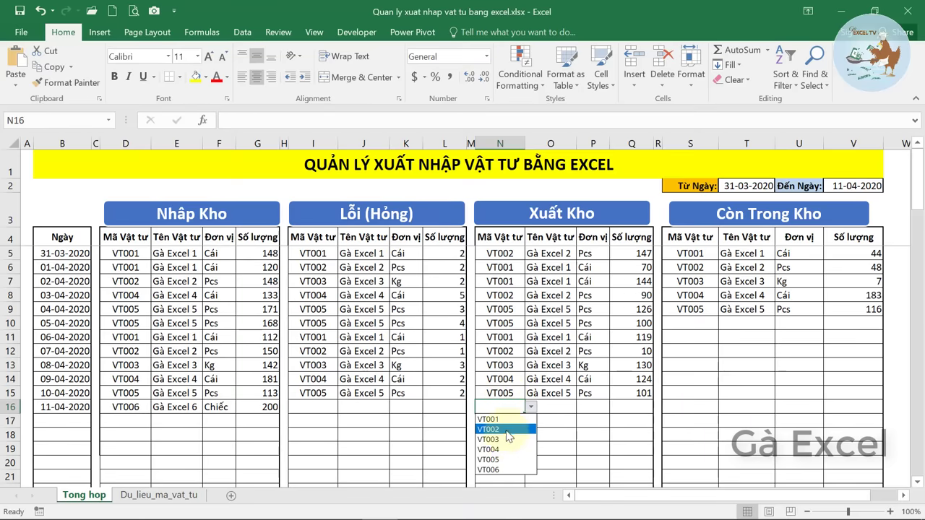
{"action": "left_click", "coordinate": [505, 471]}
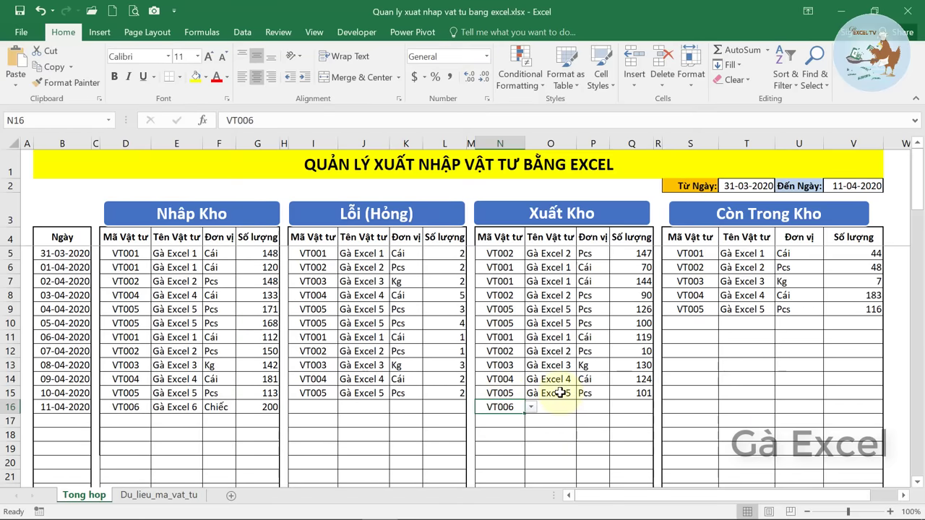
{"action": "mouse_move", "coordinate": [560, 392]}
{"action": "left_mouse_down"}
{"action": "mouse_move", "coordinate": [598, 394]}
{"action": "mouse_move", "coordinate": [610, 477]}
{"action": "left_mouse_up"}
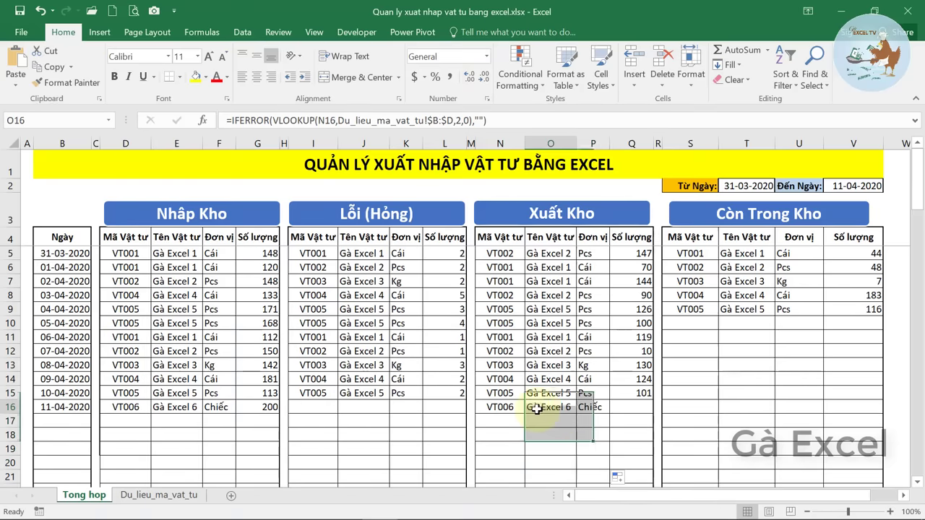
{"action": "left_click", "coordinate": [506, 408]}
{"action": "left_click", "coordinate": [564, 409]}
{"action": "left_click", "coordinate": [642, 409]}
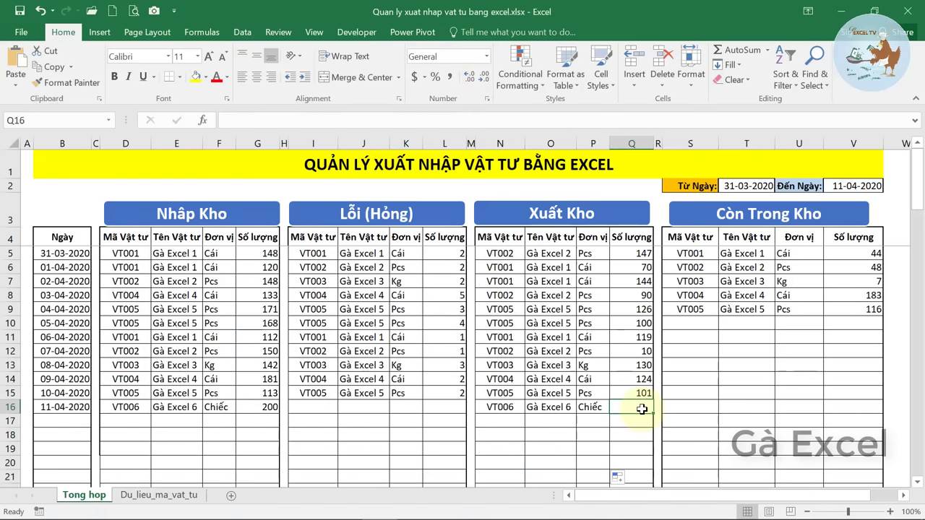
{"action": "type", "text": "100"}
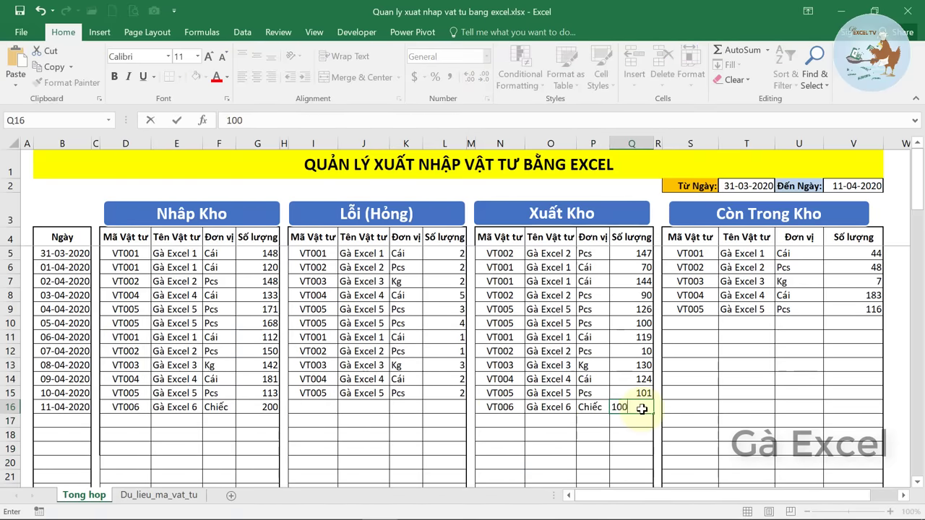
{"action": "key", "text": "Return"}
Add VT006 in S10 and fill the remaining-stock formula to V10, showing 100.
{"action": "left_click", "coordinate": [716, 325]}
{"action": "left_click", "coordinate": [723, 325]}
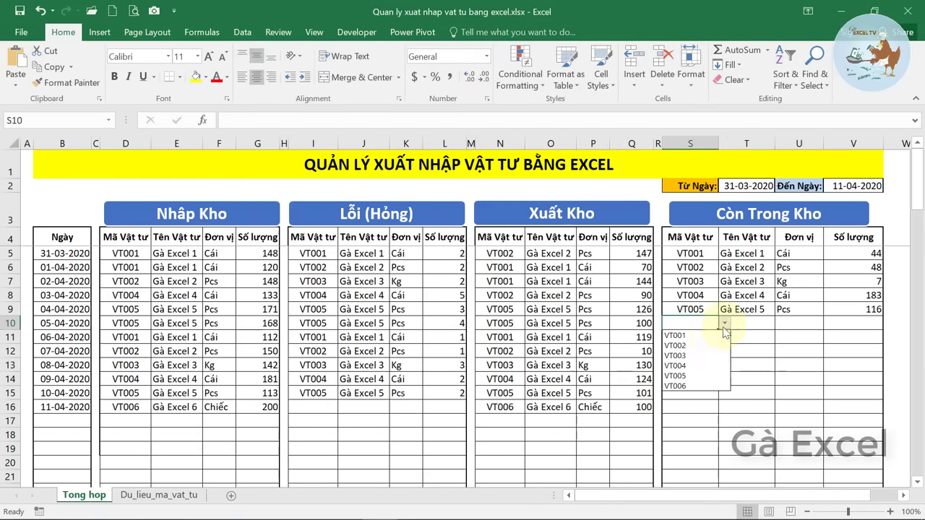
{"action": "left_click", "coordinate": [712, 383]}
{"action": "left_click", "coordinate": [856, 310]}
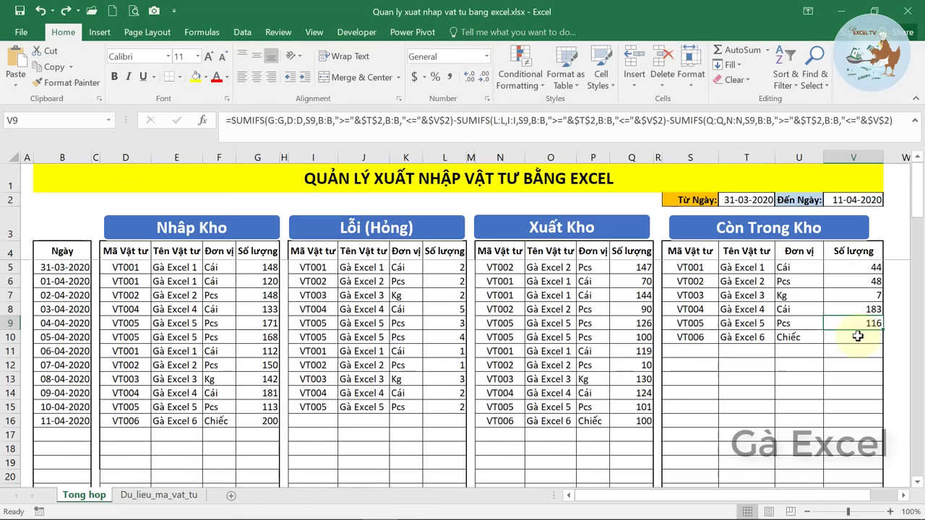
{"action": "left_click_drag", "start_coordinate": [884, 330], "coordinate": [882, 342]}
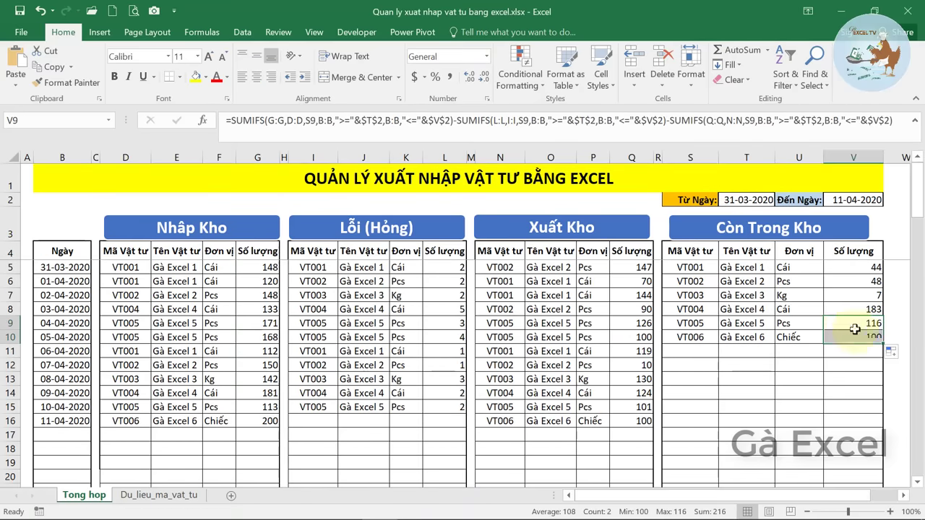
{"action": "left_click", "coordinate": [550, 352]}
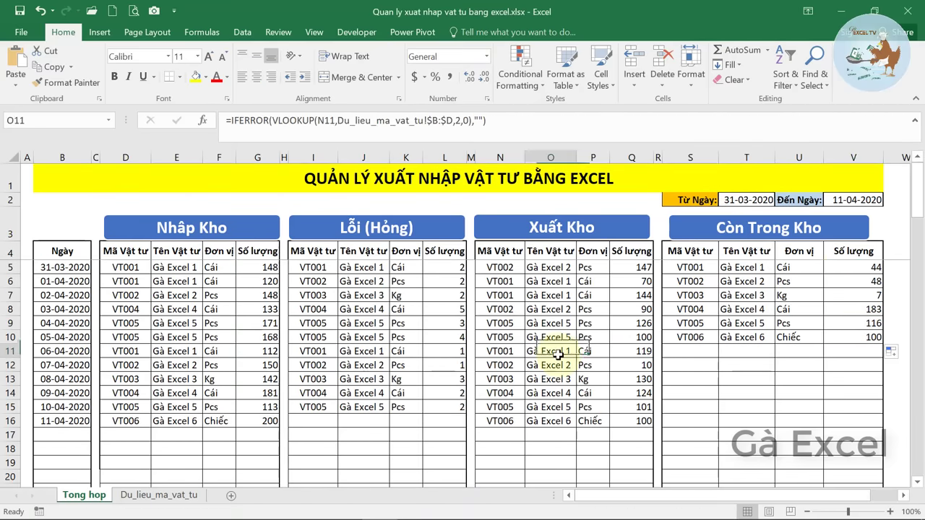
{"action": "left_click", "coordinate": [614, 421]}
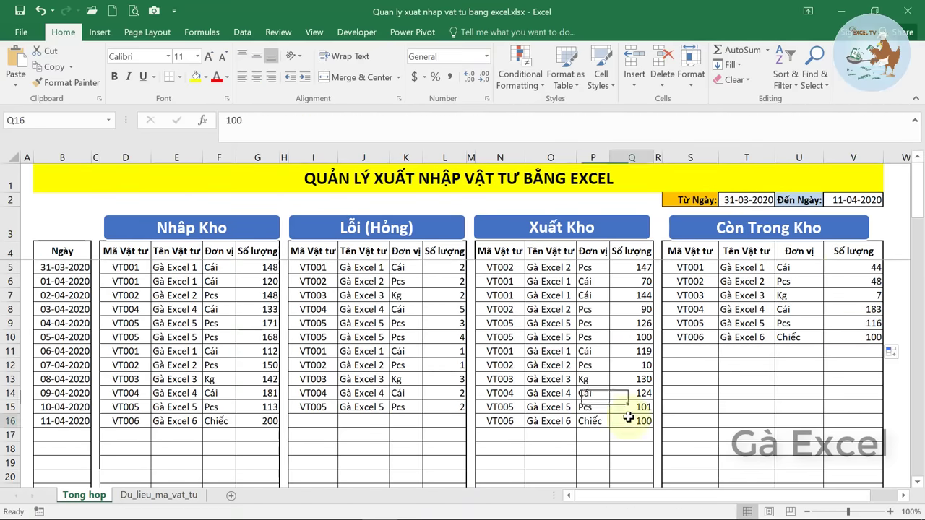
{"action": "left_click", "coordinate": [383, 351]}
{"action": "left_click", "coordinate": [842, 200]}
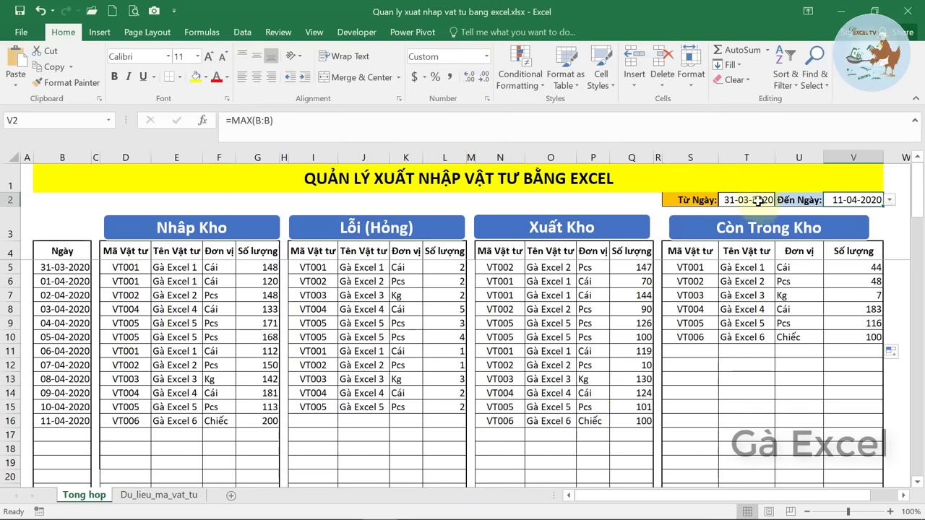
{"action": "left_click", "coordinate": [756, 200]}
{"action": "left_click", "coordinate": [831, 201]}
{"action": "left_click", "coordinate": [737, 201]}
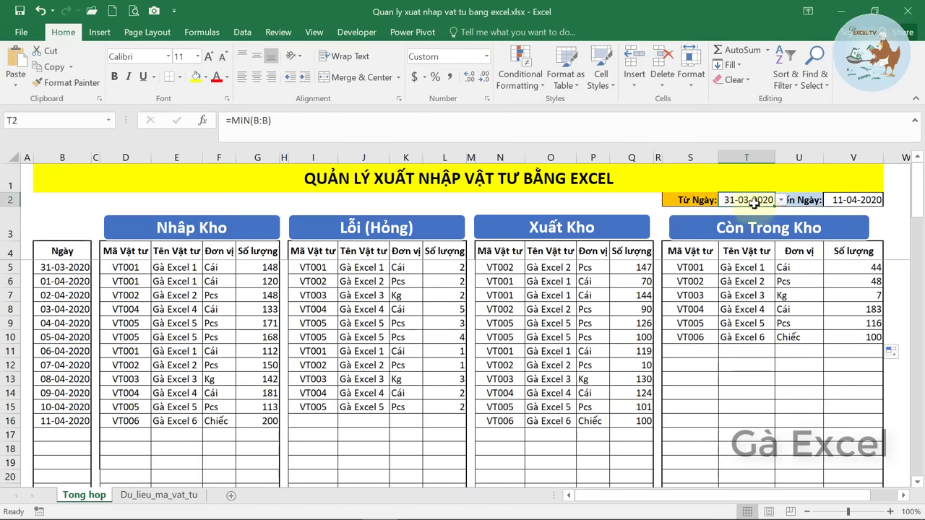
{"action": "left_click", "coordinate": [852, 201]}
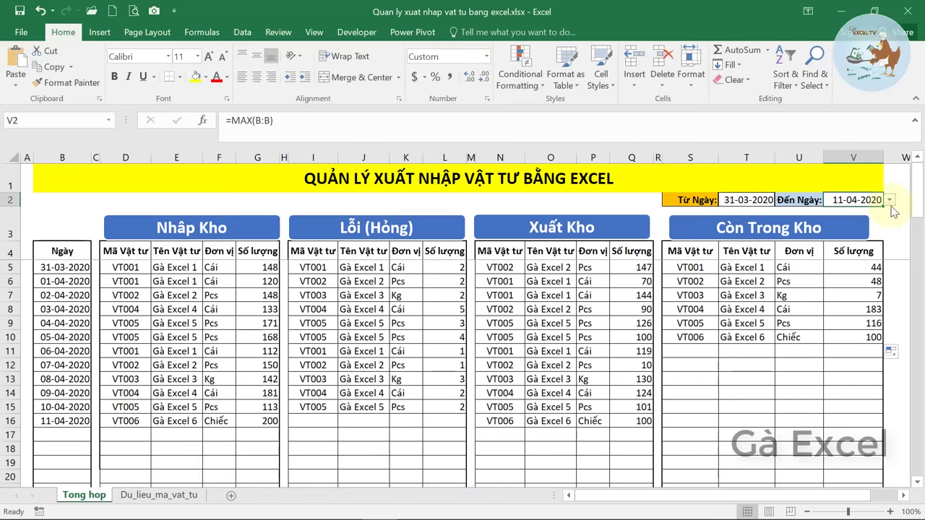
{"action": "left_click", "coordinate": [890, 200]}
{"action": "left_click", "coordinate": [847, 222]}
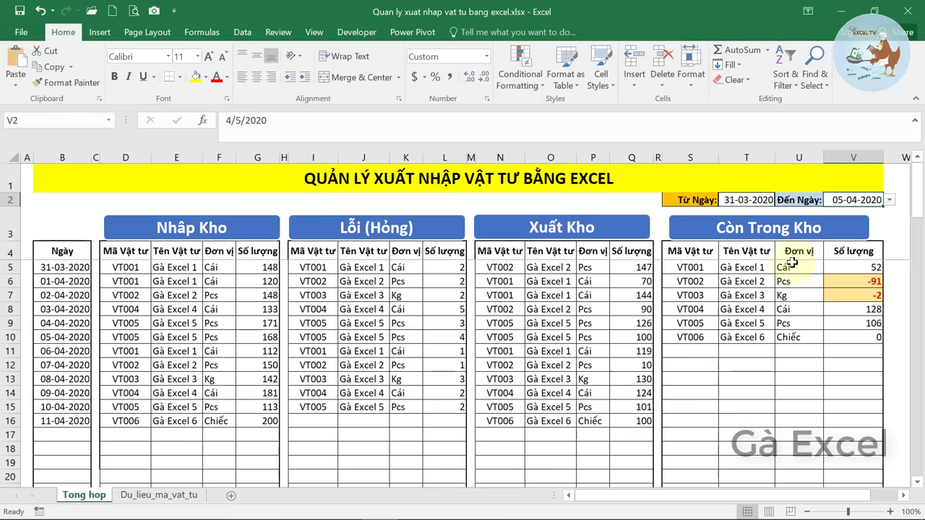
{"action": "left_click", "coordinate": [856, 284]}
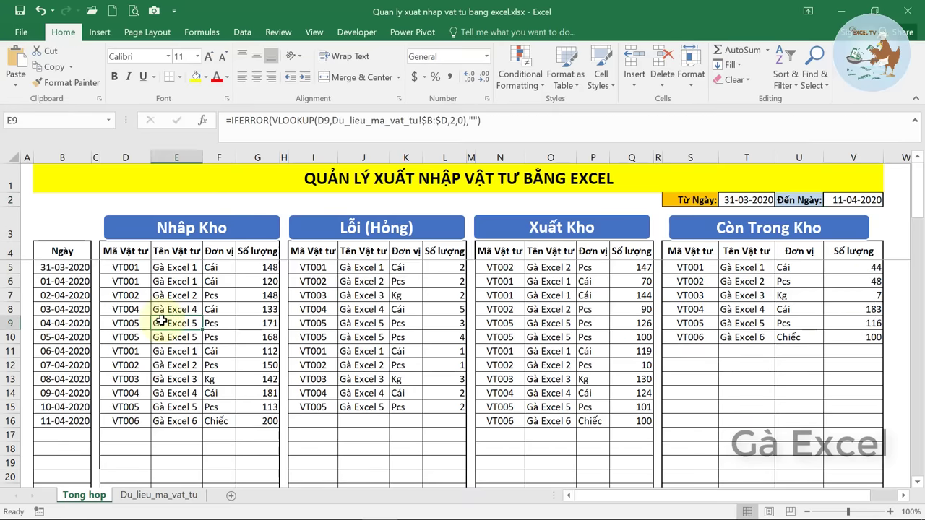